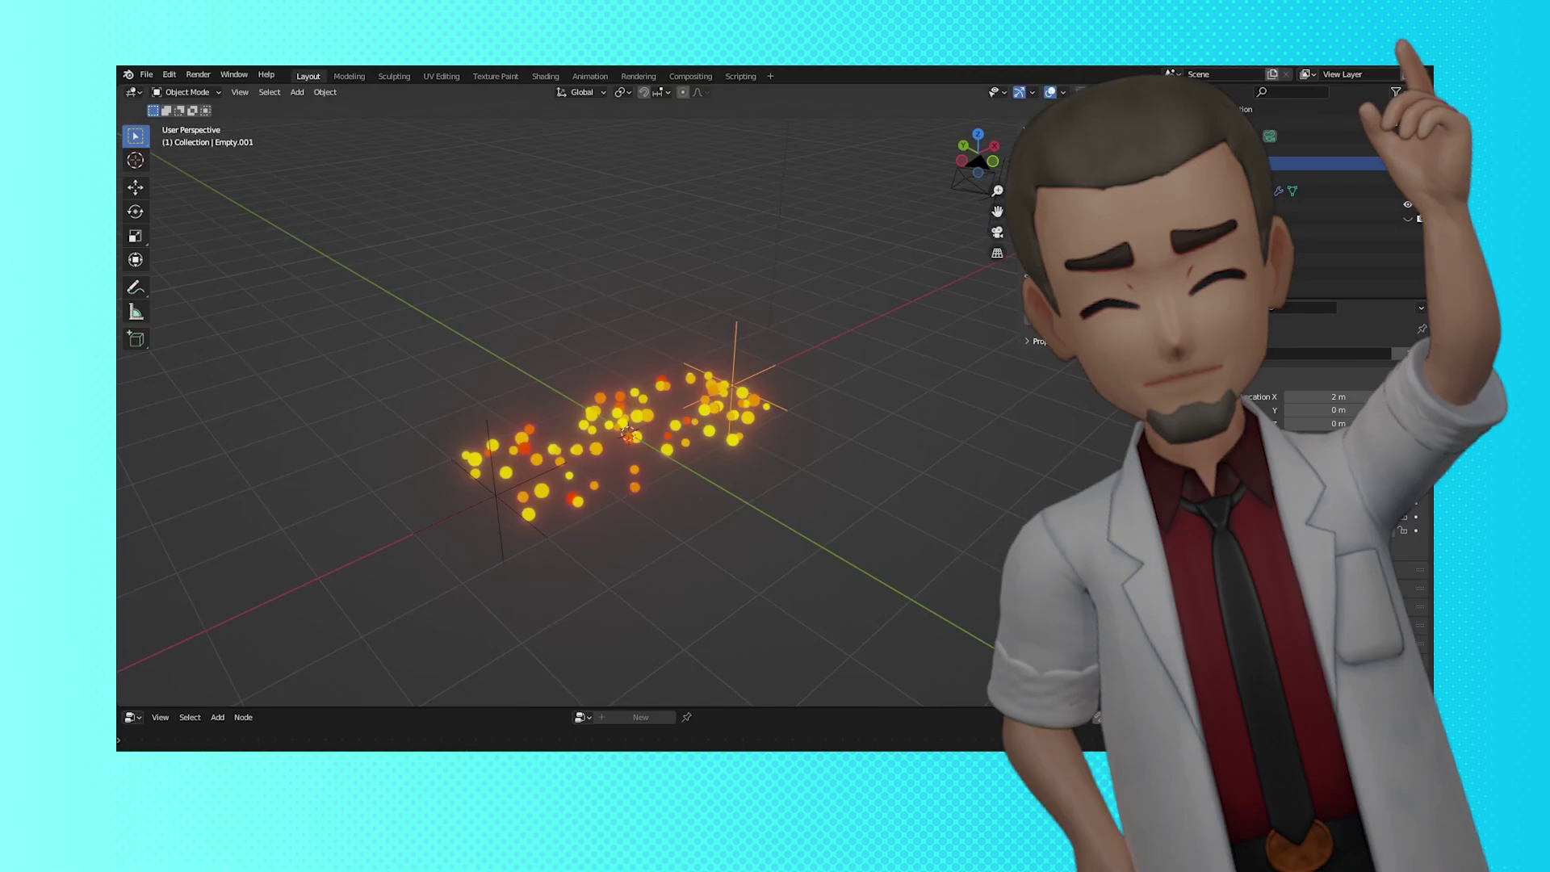
Move the empty at the end of the glowing particle strip along the X axis and along the Z axis
key(g)
key(x)
scroll(568, 411, down, 6)
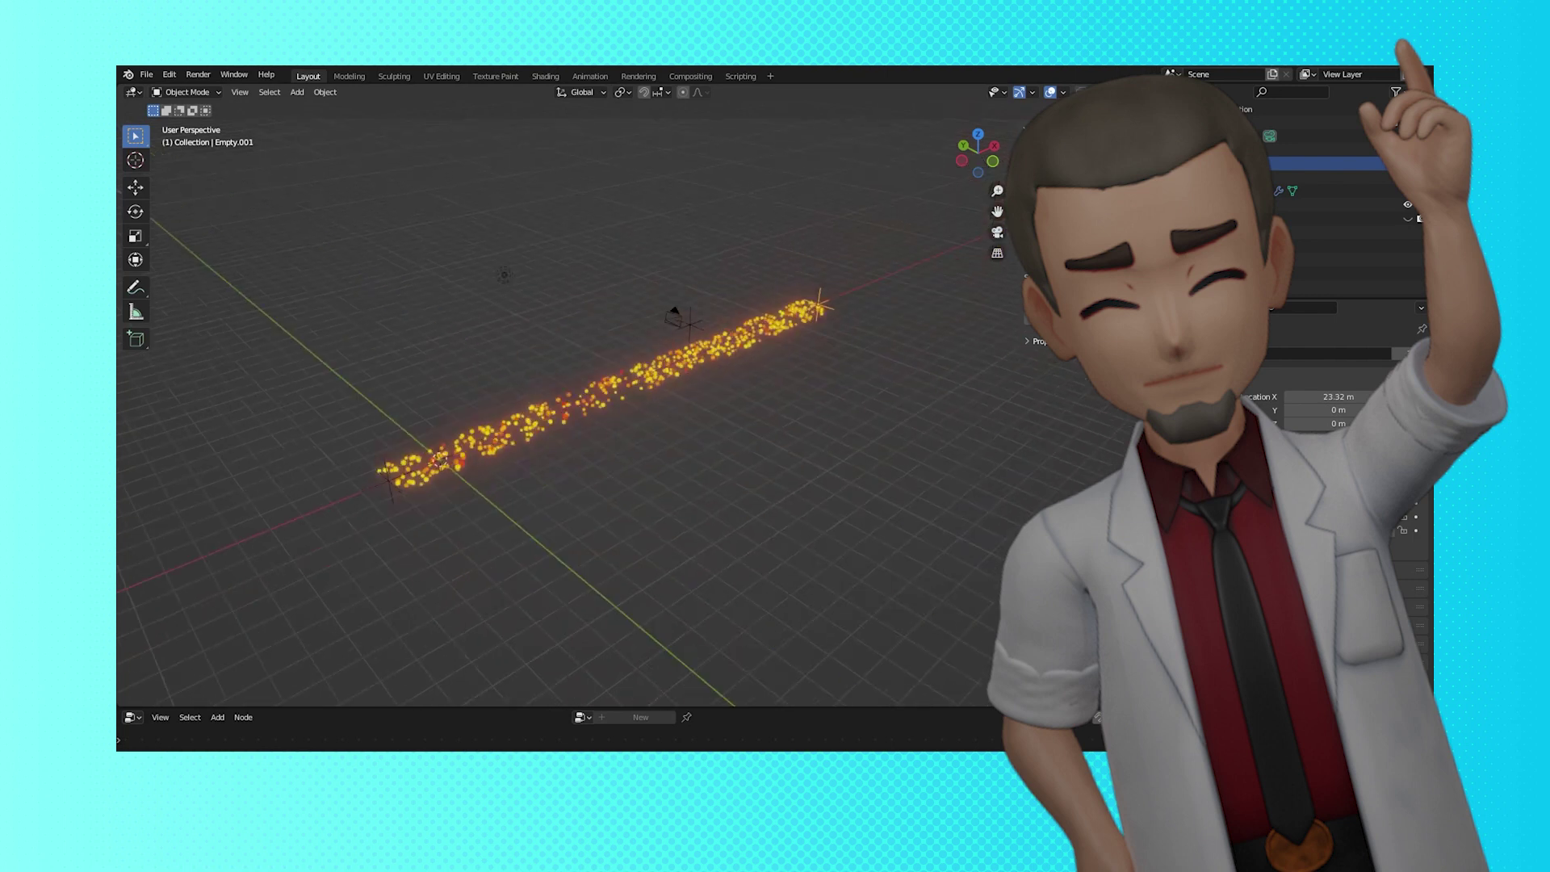
key(g)
key(z)
click(793, 355)
middle_drag(793, 355, 753, 336)
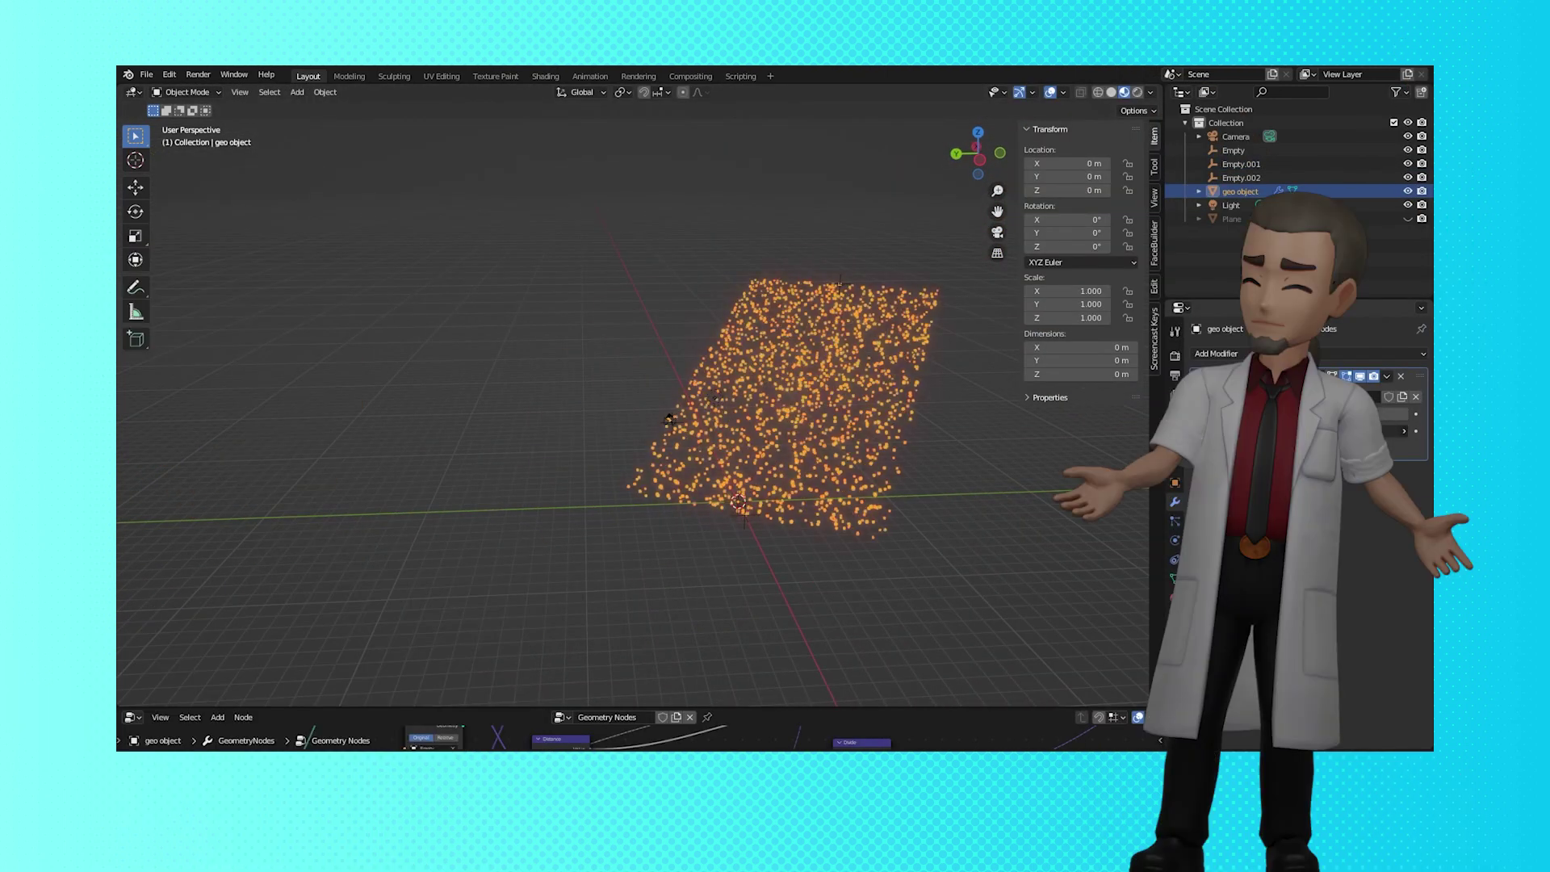
Freely reposition the corner empty to reshape the glowing particle sheet
middle_drag(799, 315, 843, 279)
click(843, 278)
key(g)
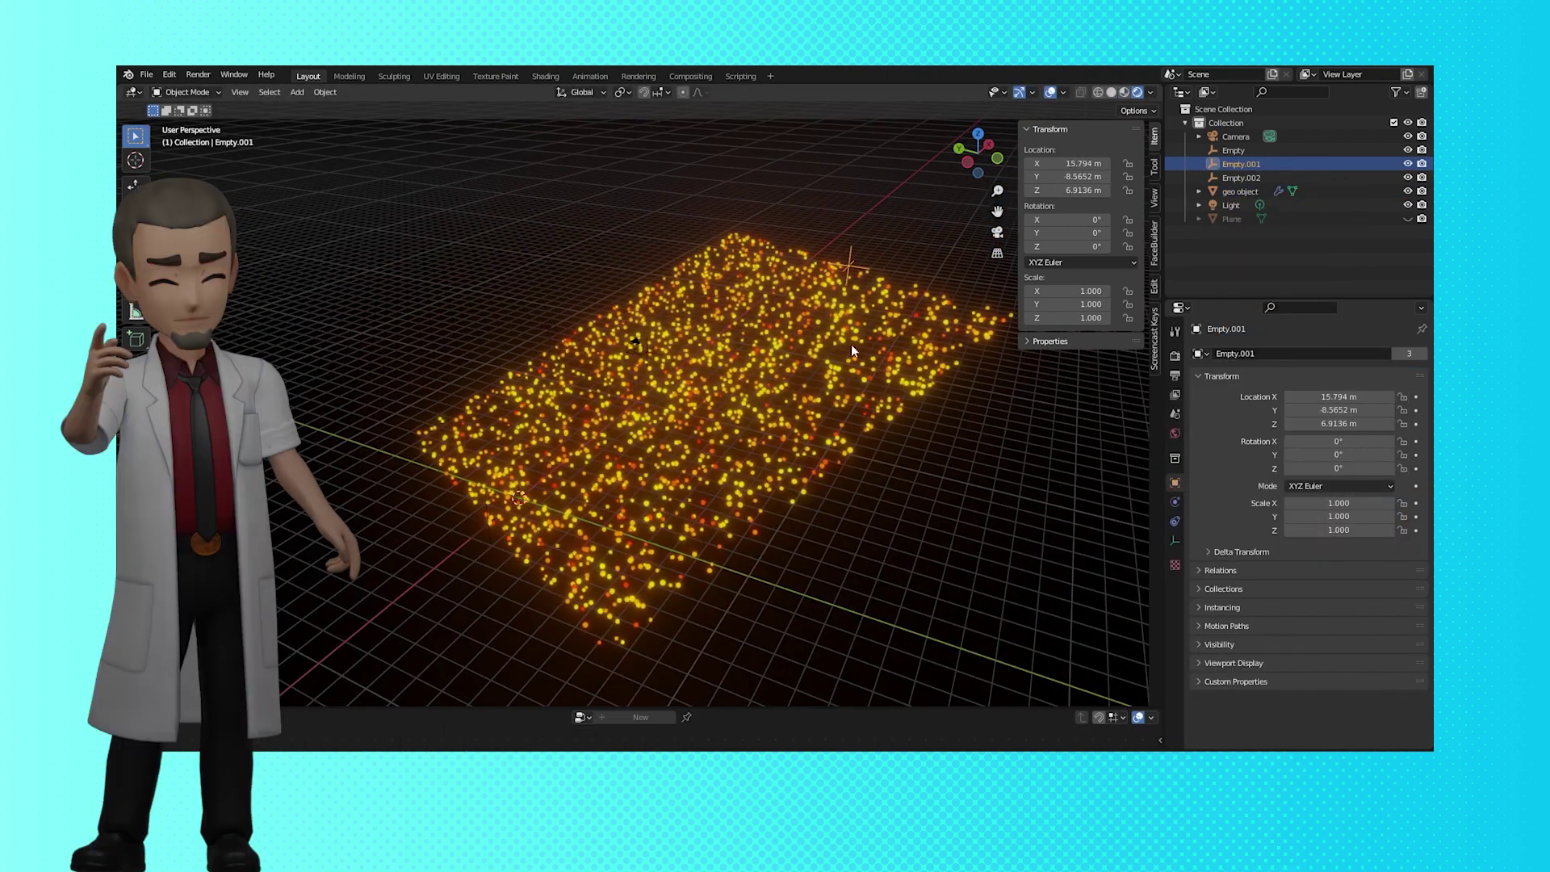
key(g)
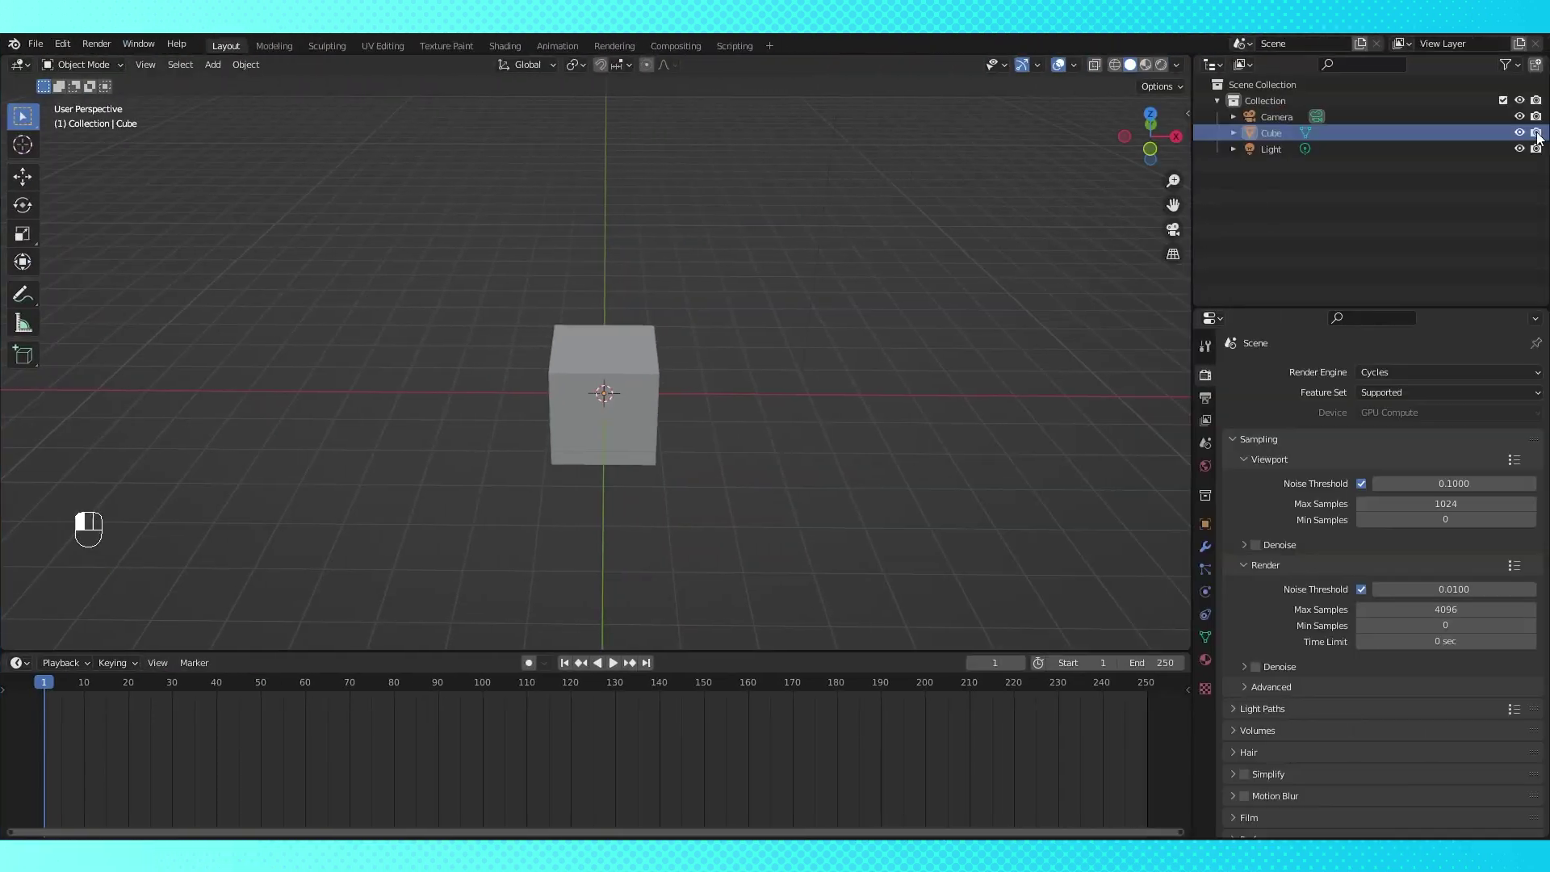
Scale the default cube's whole mesh down to about 0.3 in Edit Mode and hide the cube in the viewport
click(683, 345)
key(Tab)
key(a)
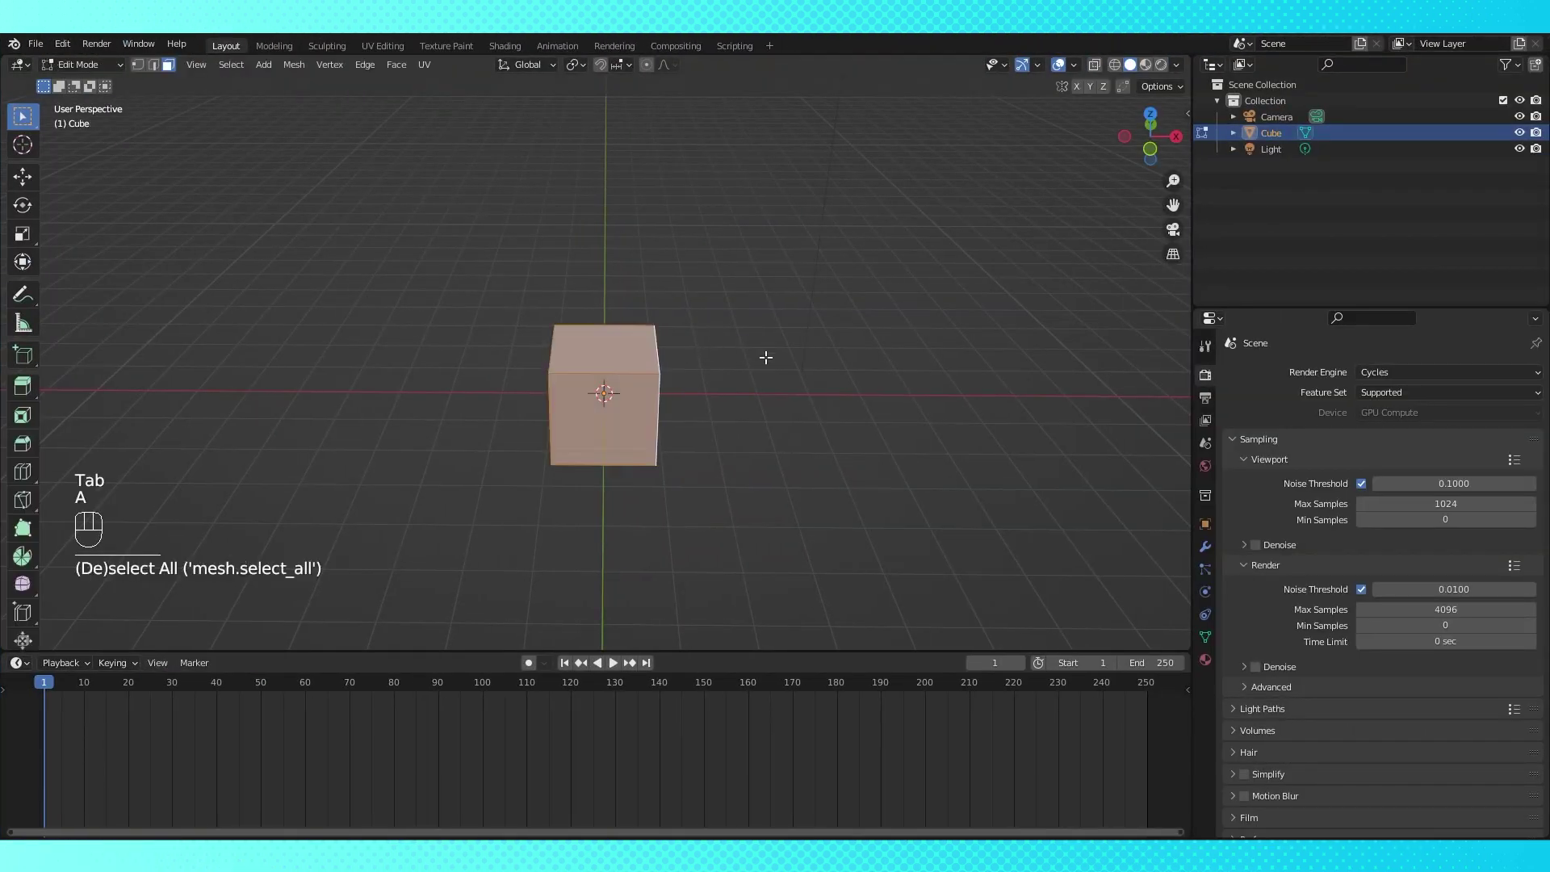
key(s)
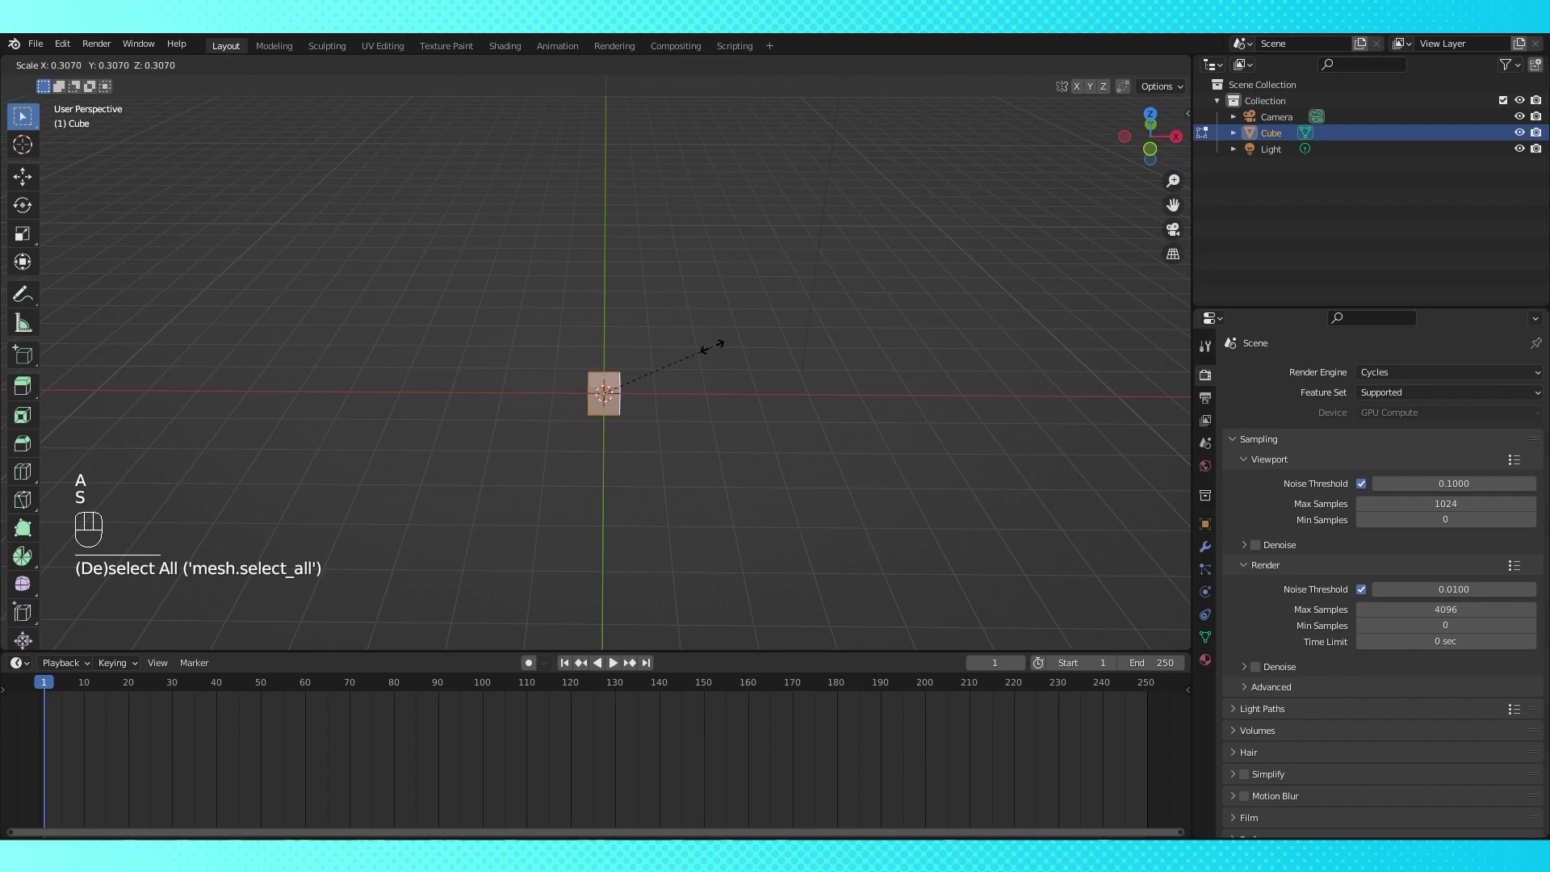
click(708, 347)
key(Tab)
click(1519, 133)
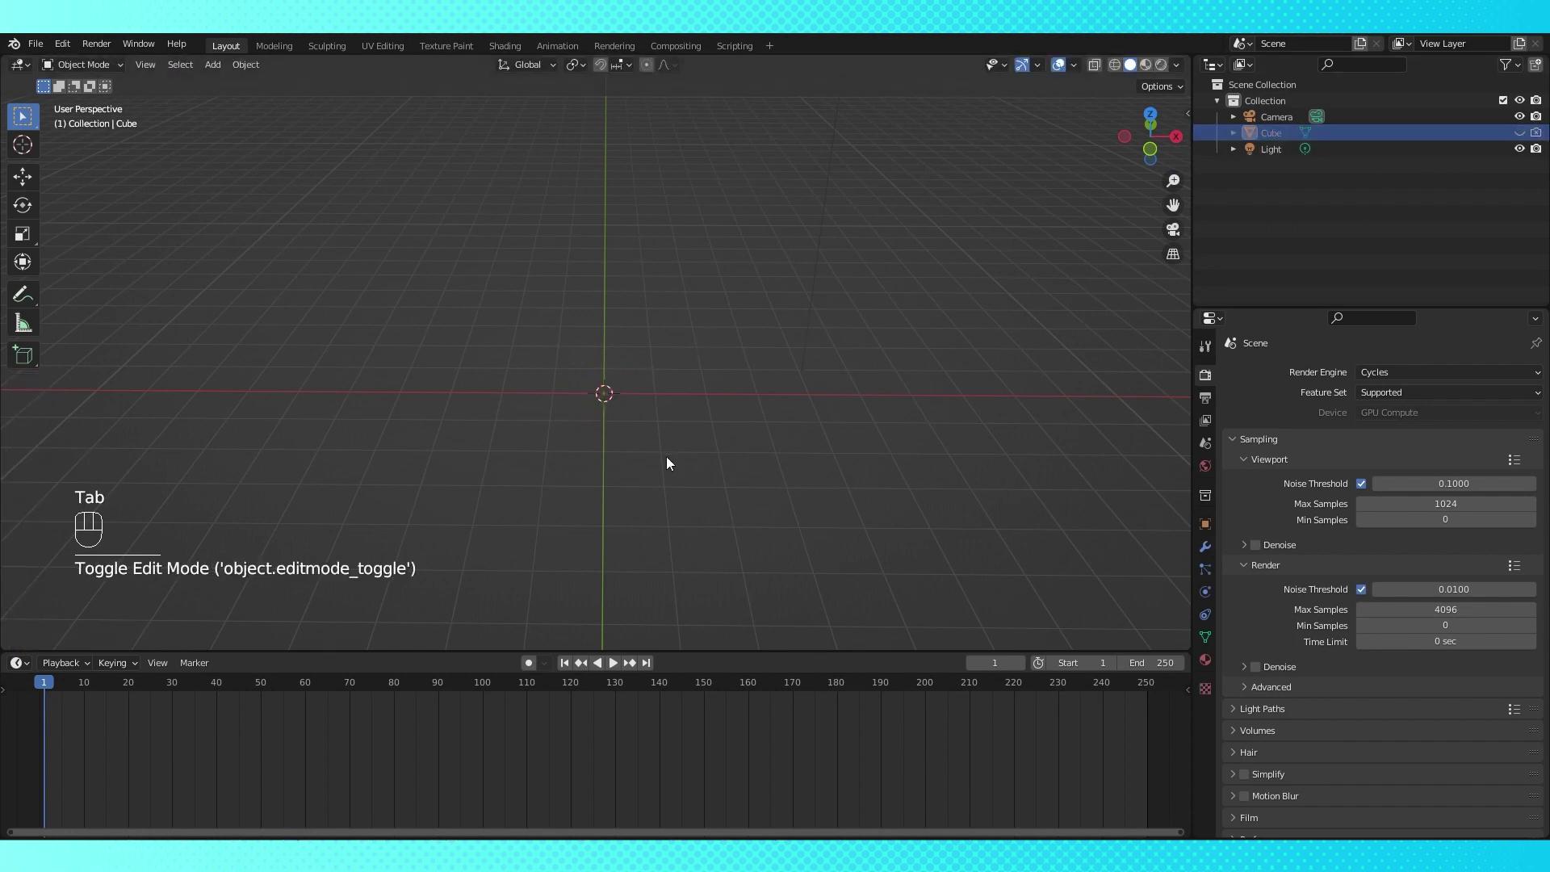
Add a plane mesh at the world origin
key(KP_5)
key(KP_1)
key(shift+a)
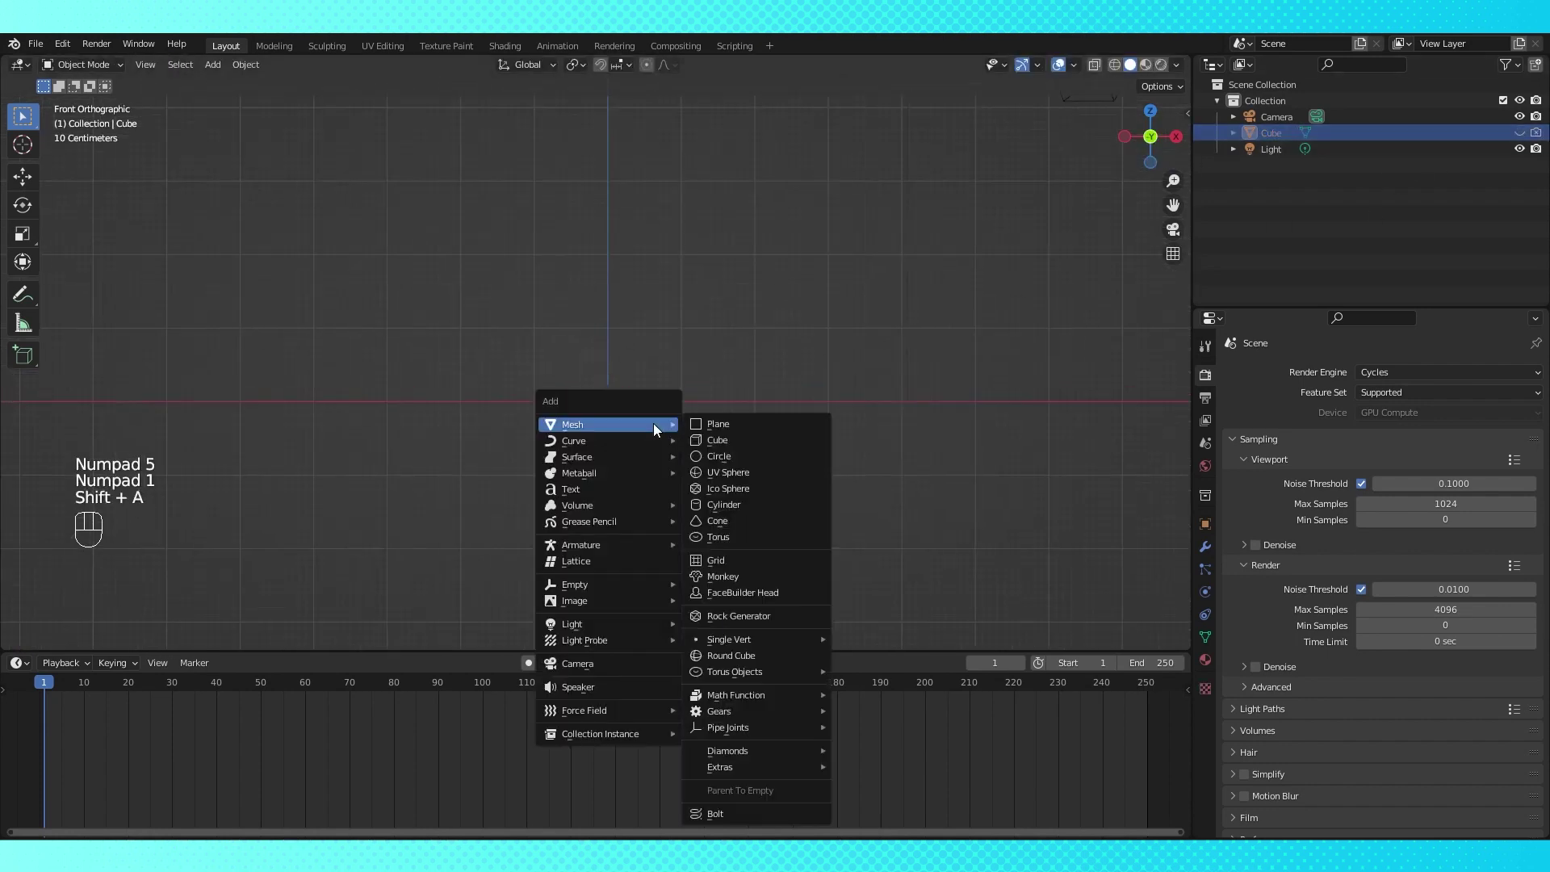
click(749, 423)
middle_drag(717, 427, 695, 383)
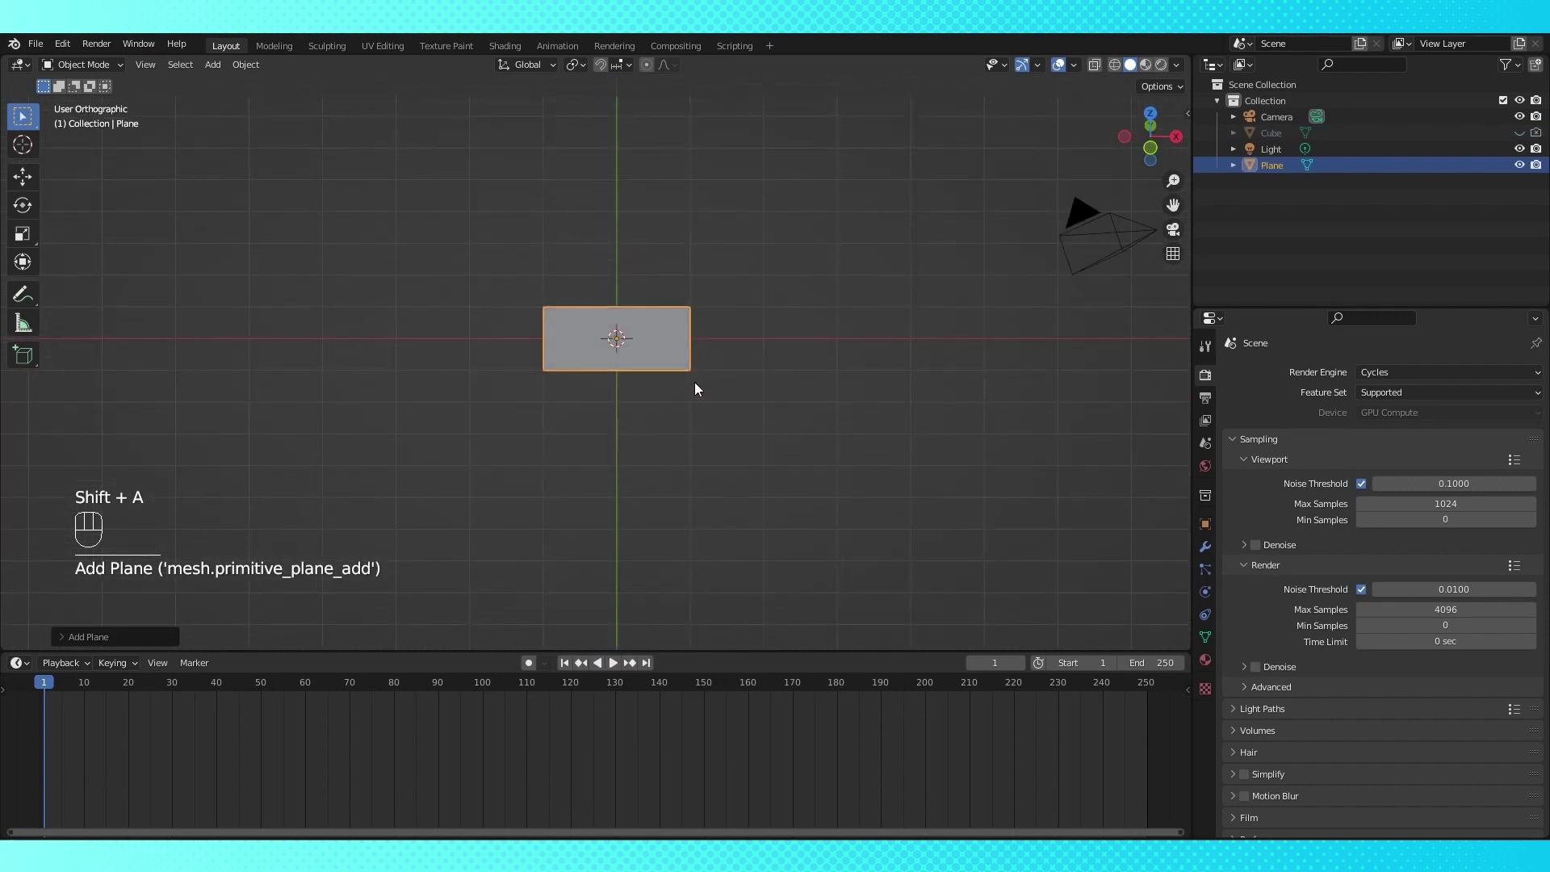
Merge the plane's two negative-X vertices at center, and likewise its two positive-X vertices, to form a single edge along X
key(Tab)
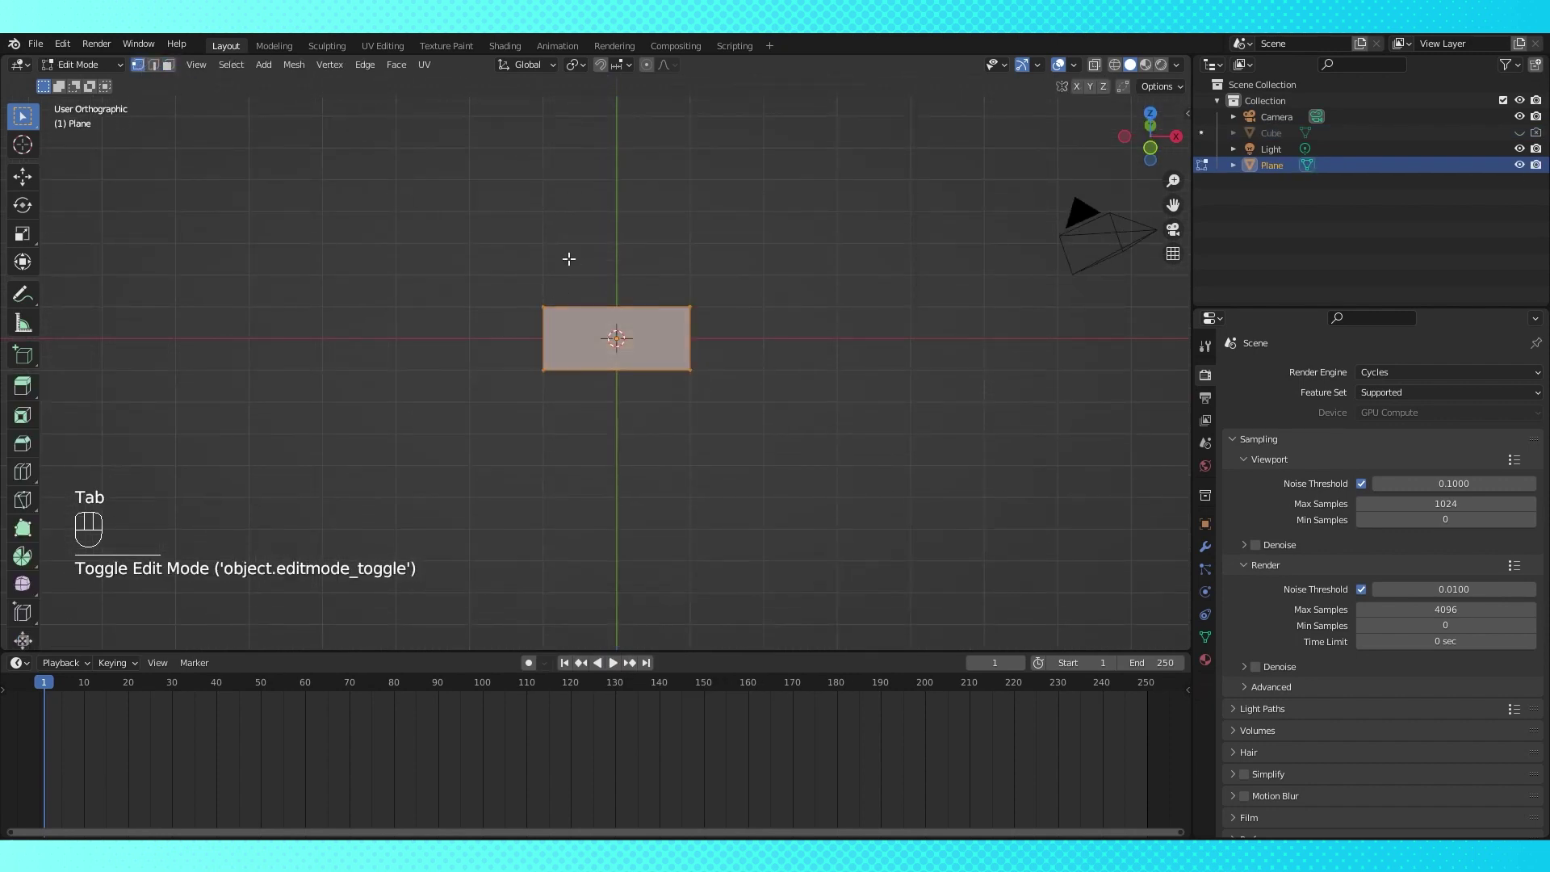
shift+click(547, 356)
key(m)
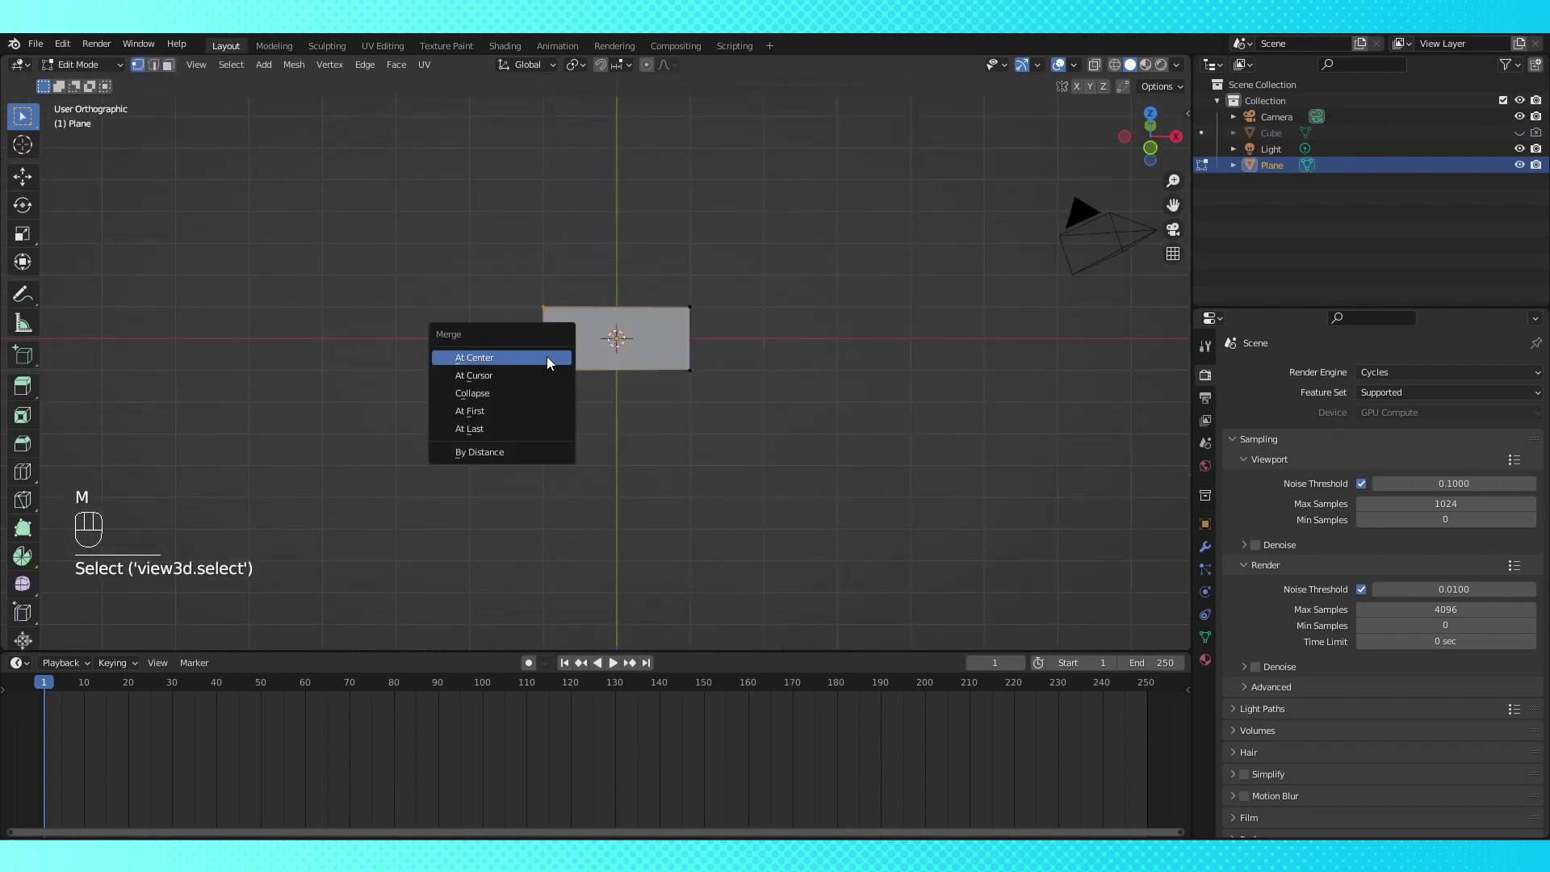
click(545, 356)
click(690, 365)
key(m)
click(692, 363)
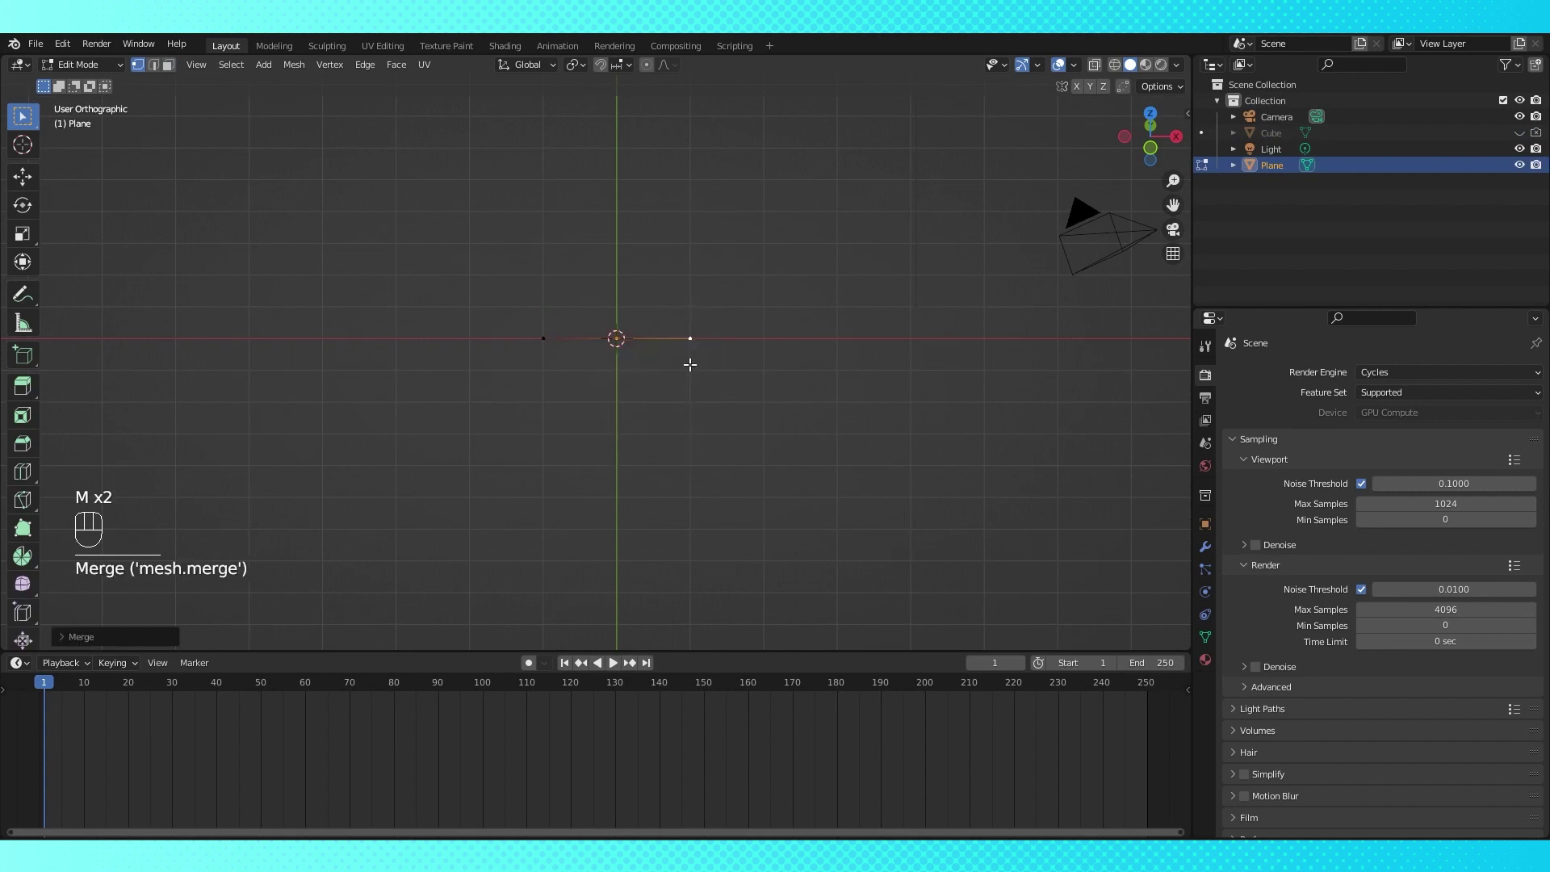
key(Tab)
middle_drag(633, 355, 628, 389)
key(Tab)
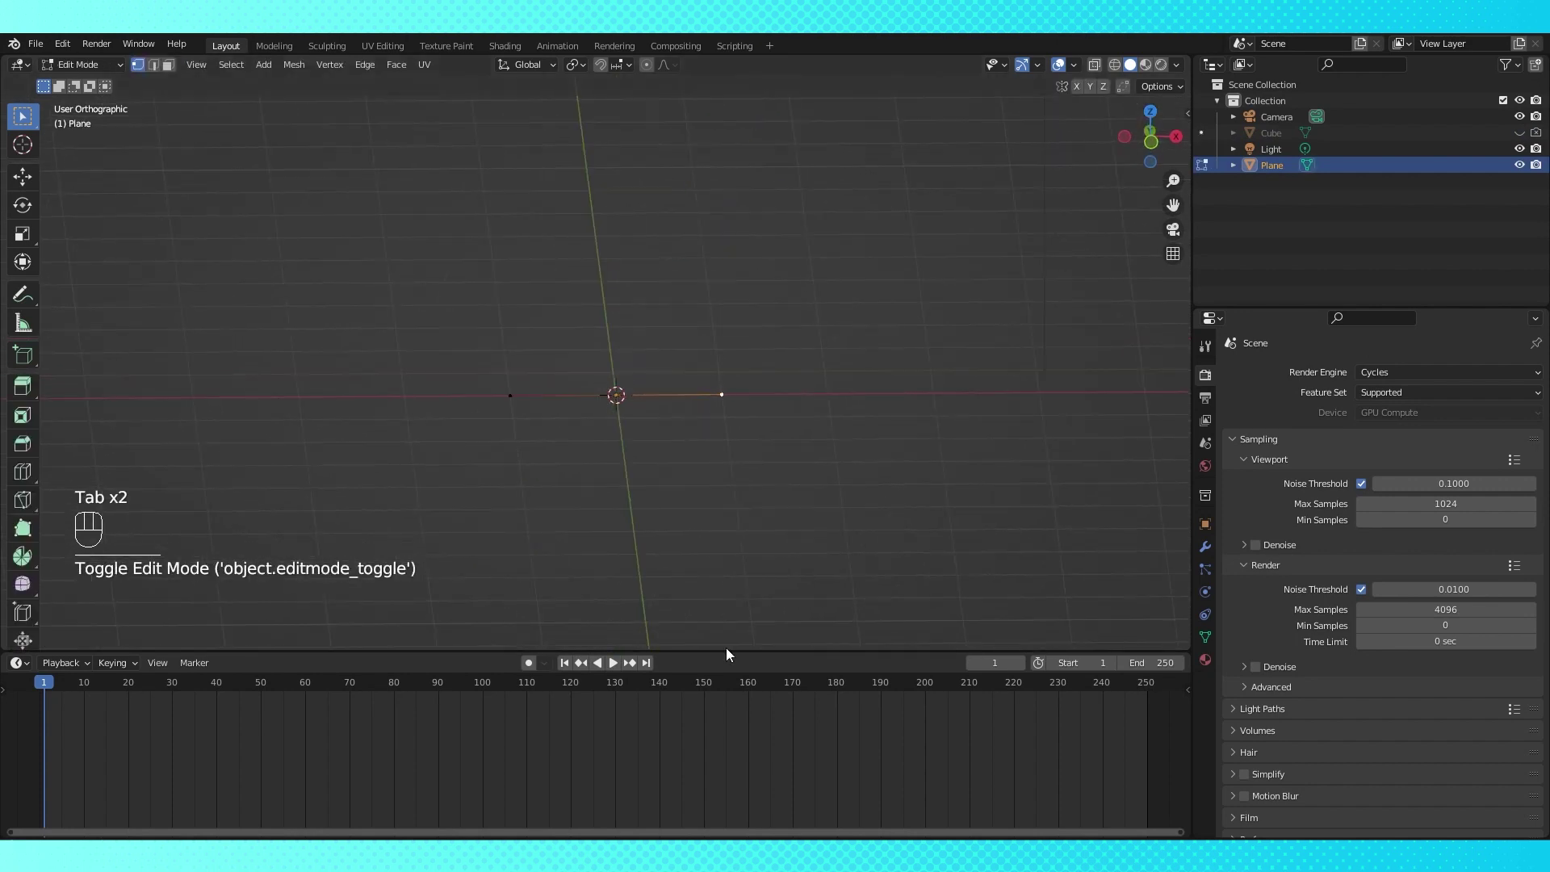
Select the whole edge, enlarge the timeline area and switch that area to the Geometry Node Editor
drag(725, 649, 694, 439)
key(a)
click(28, 454)
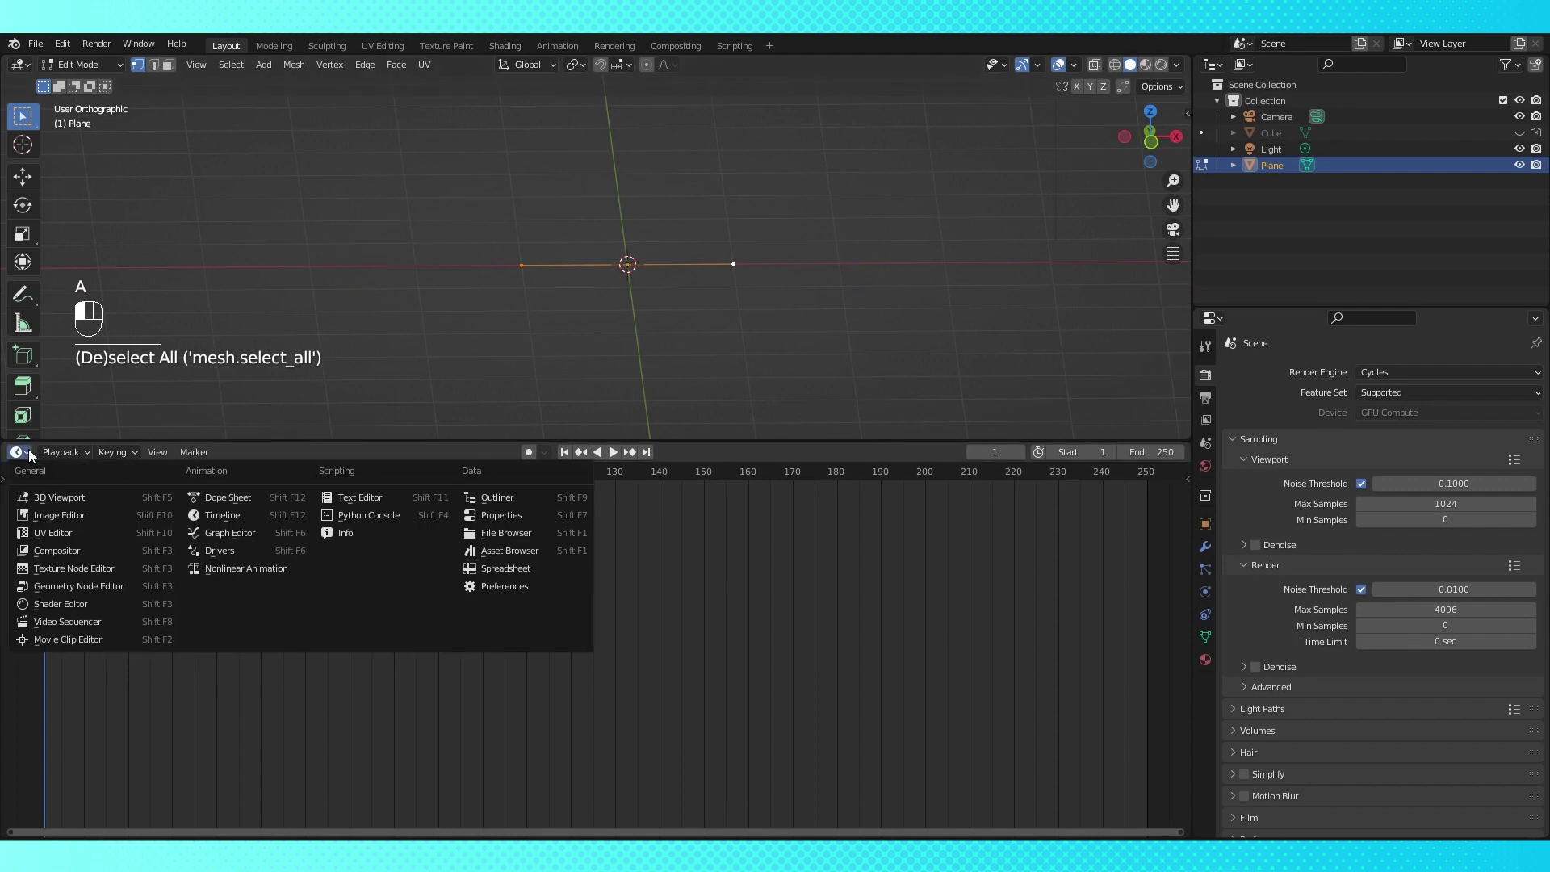
click(81, 586)
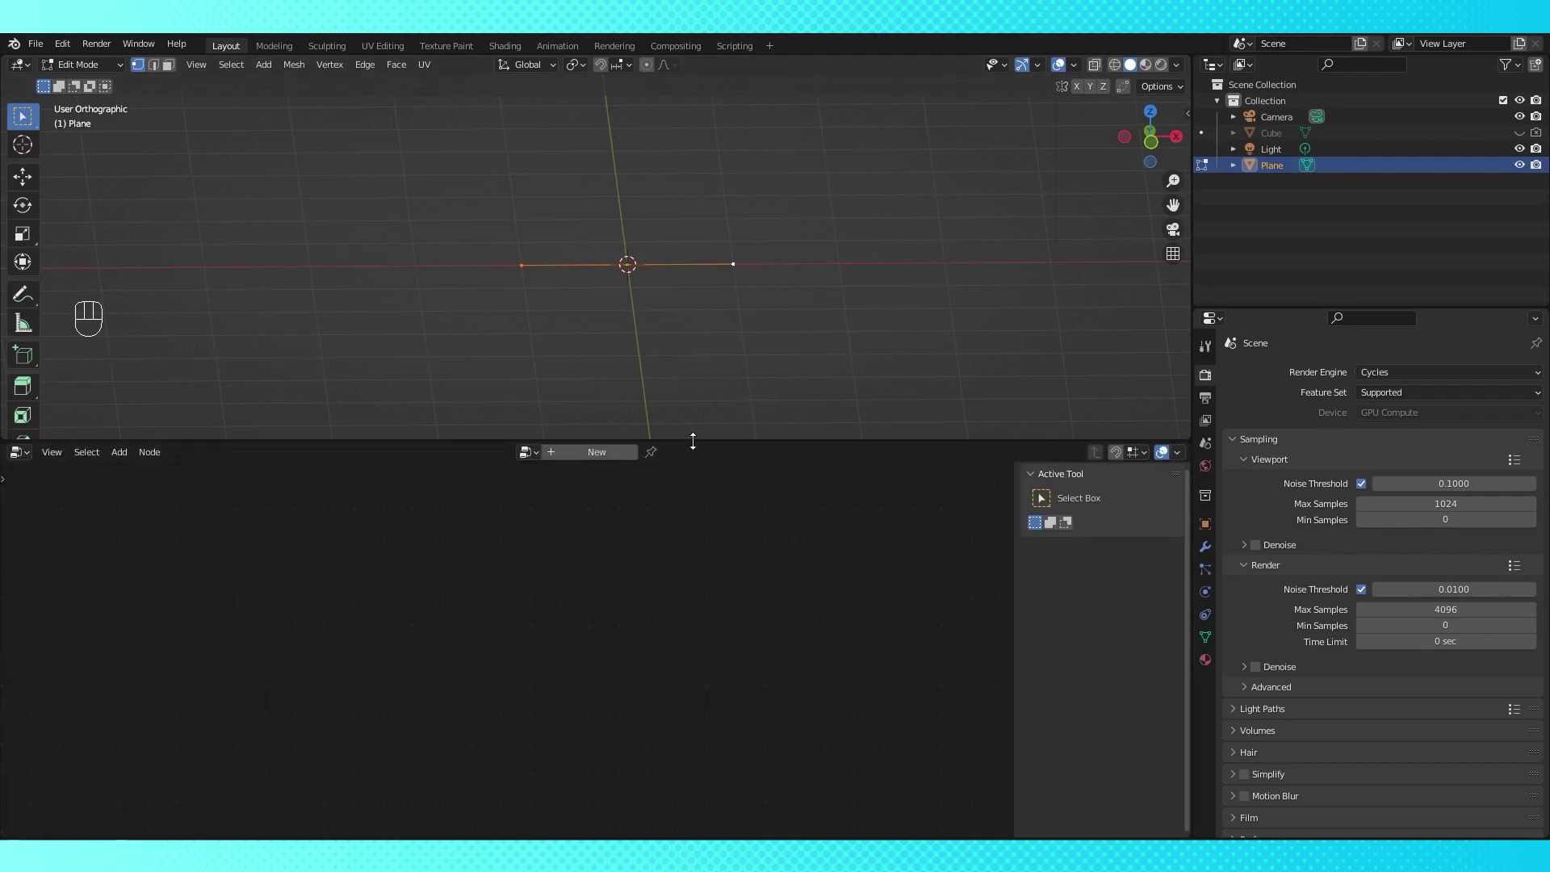
drag(693, 440, 674, 327)
Create a new geometry node tree on the plane and space its Group Input and Group Output nodes apart
click(624, 339)
scroll(387, 670, up, 4)
drag(421, 573, 267, 549)
drag(707, 572, 921, 538)
middle_drag(857, 215, 799, 242)
drag(806, 324, 806, 466)
Add a plain-axes empty in Object Mode and move it along X to the negative side of the edge
key(KP_1)
key(Tab)
key(shift+a)
click(761, 448)
key(g)
key(x)
click(530, 319)
Duplicate the empty and move the copy along X to the positive side of the edge
key(shift+d)
key(Escape)
key(g)
key(x)
click(757, 283)
middle_drag(757, 283, 817, 267)
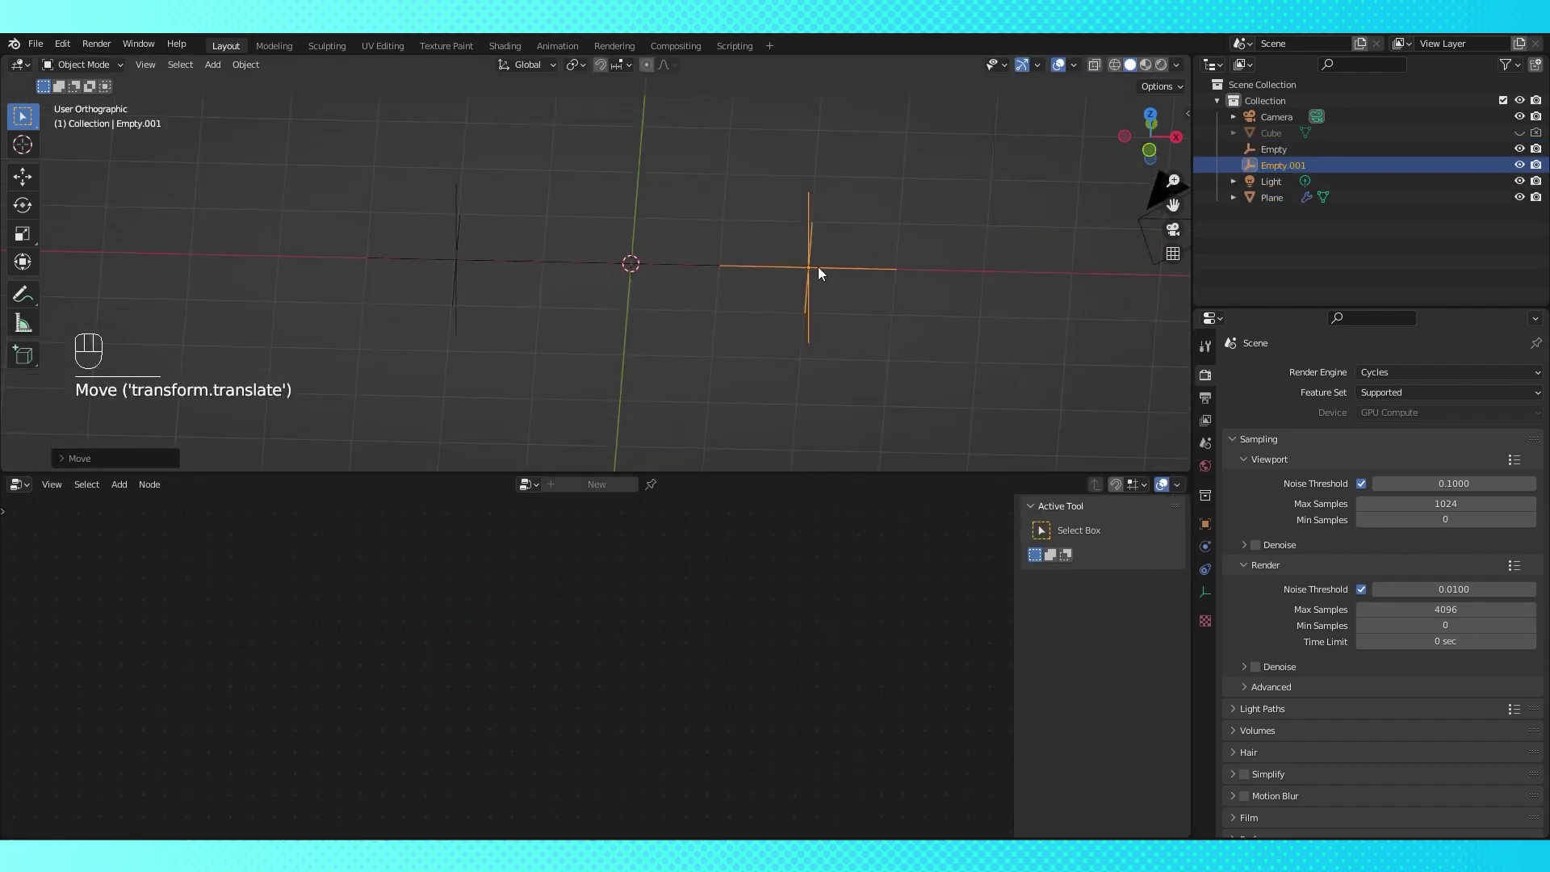
Select both empties and raise them along Z above the edge
shift+click(453, 255)
key(g)
key(z)
click(596, 300)
click(595, 301)
mouse_move(596, 301)
middle_down()
mouse_move(660, 271)
mouse_move(602, 311)
middle_up()
Add a Separate Geometry node to the plane's tree between Group Input and Group Output
click(660, 271)
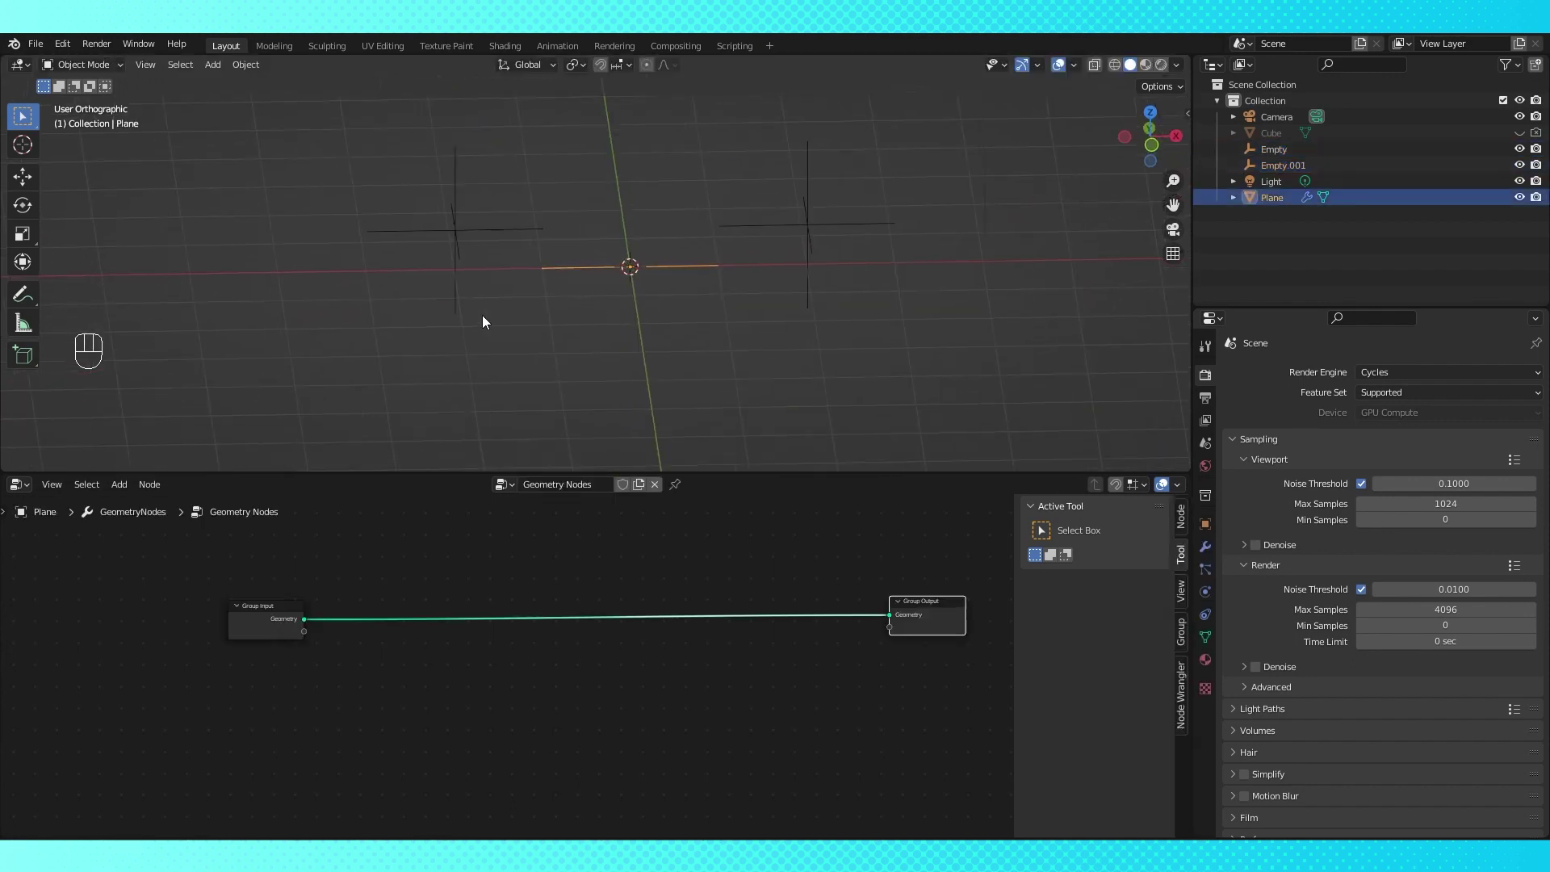
key(shift+a)
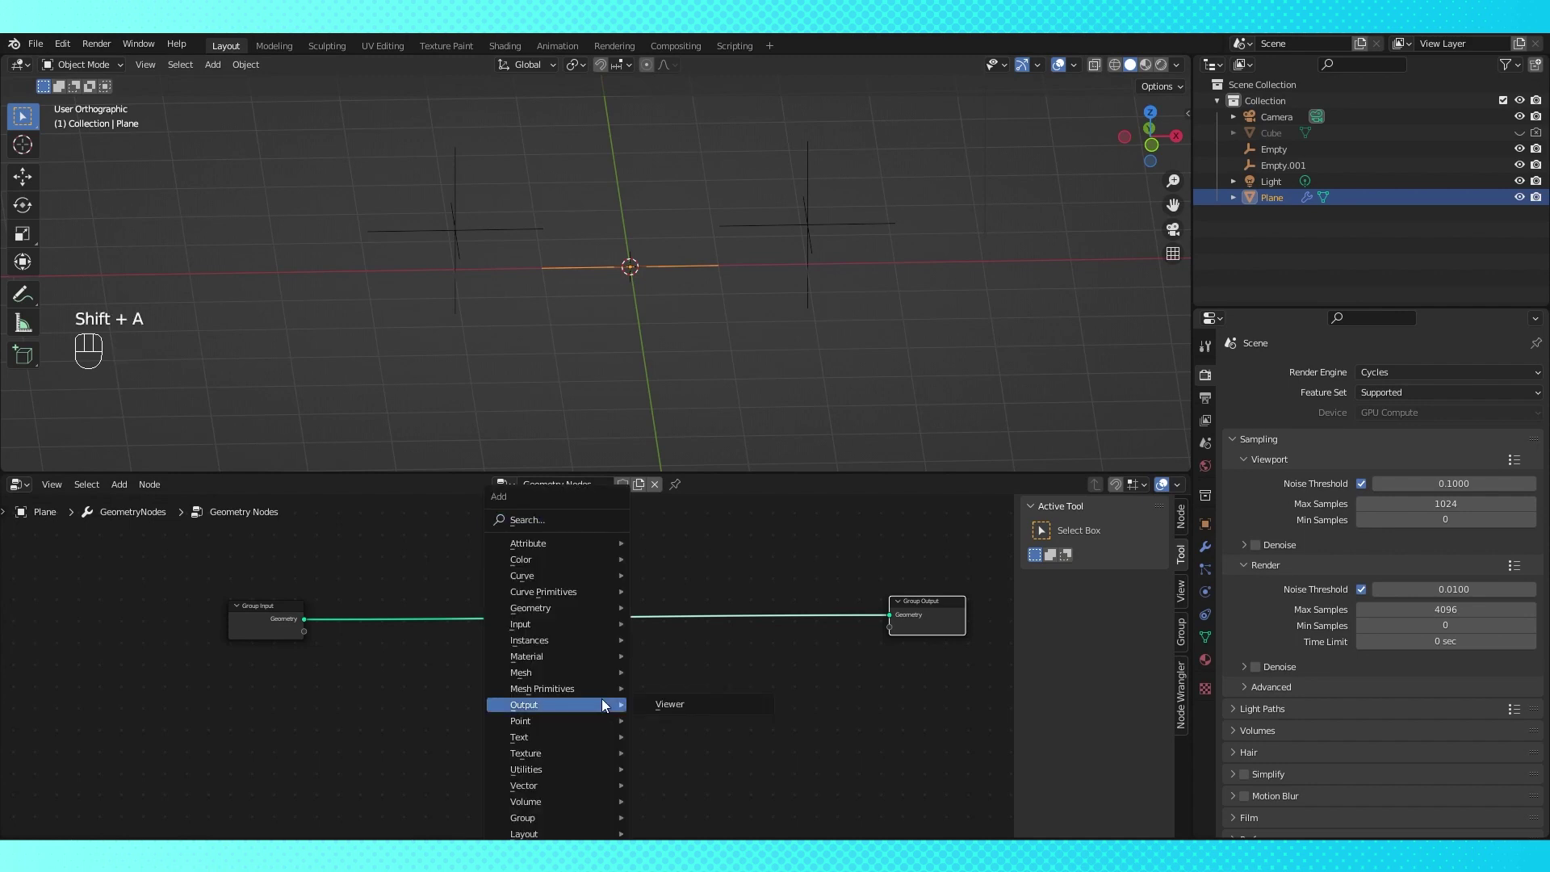
mouse_move(555, 610)
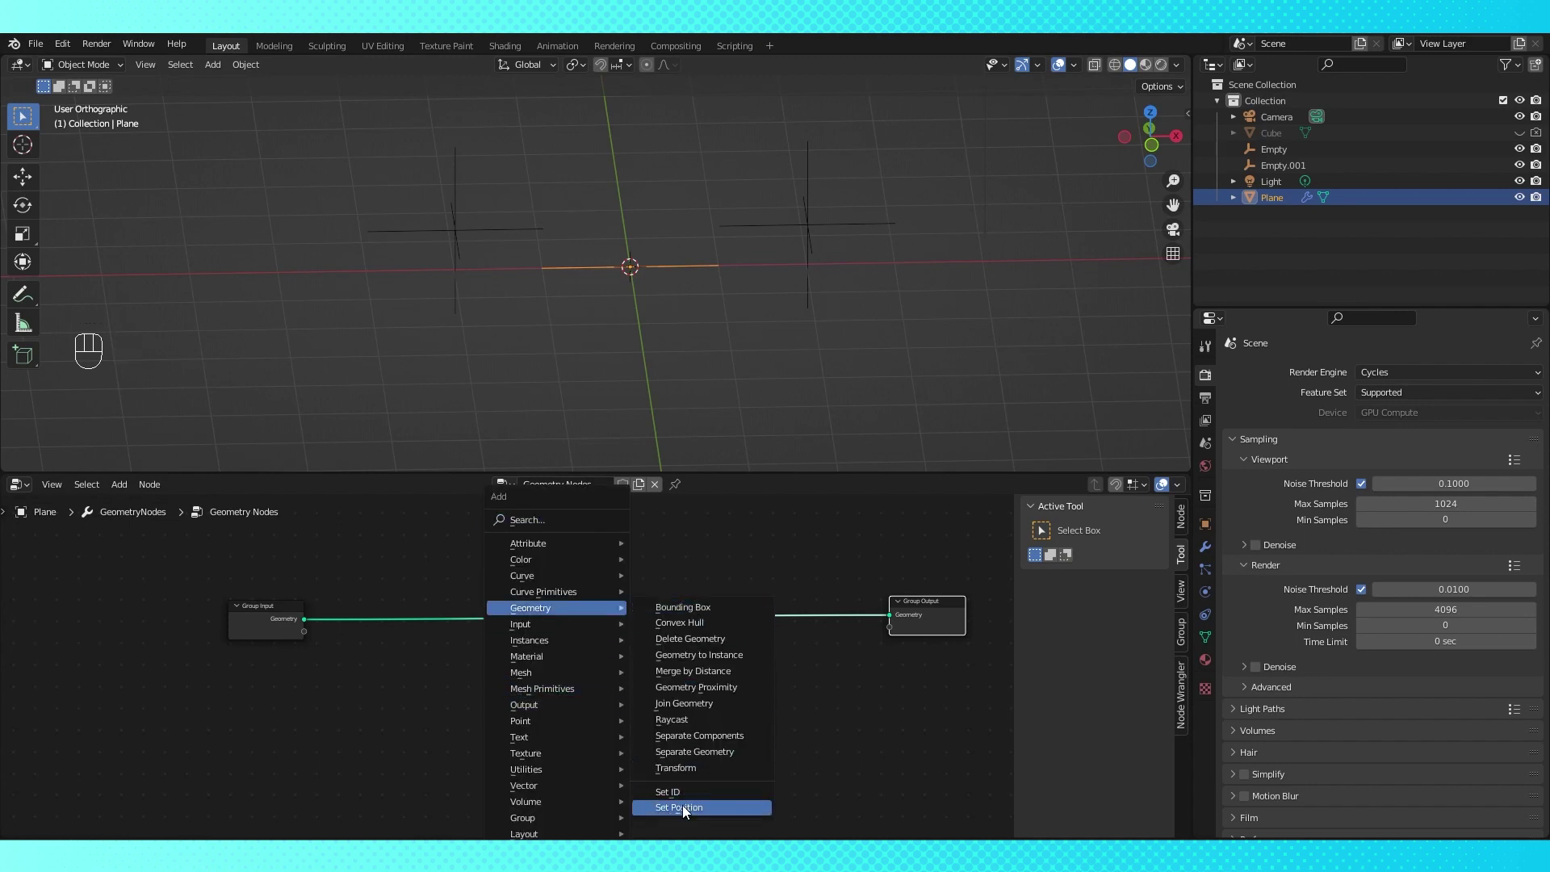
click(694, 751)
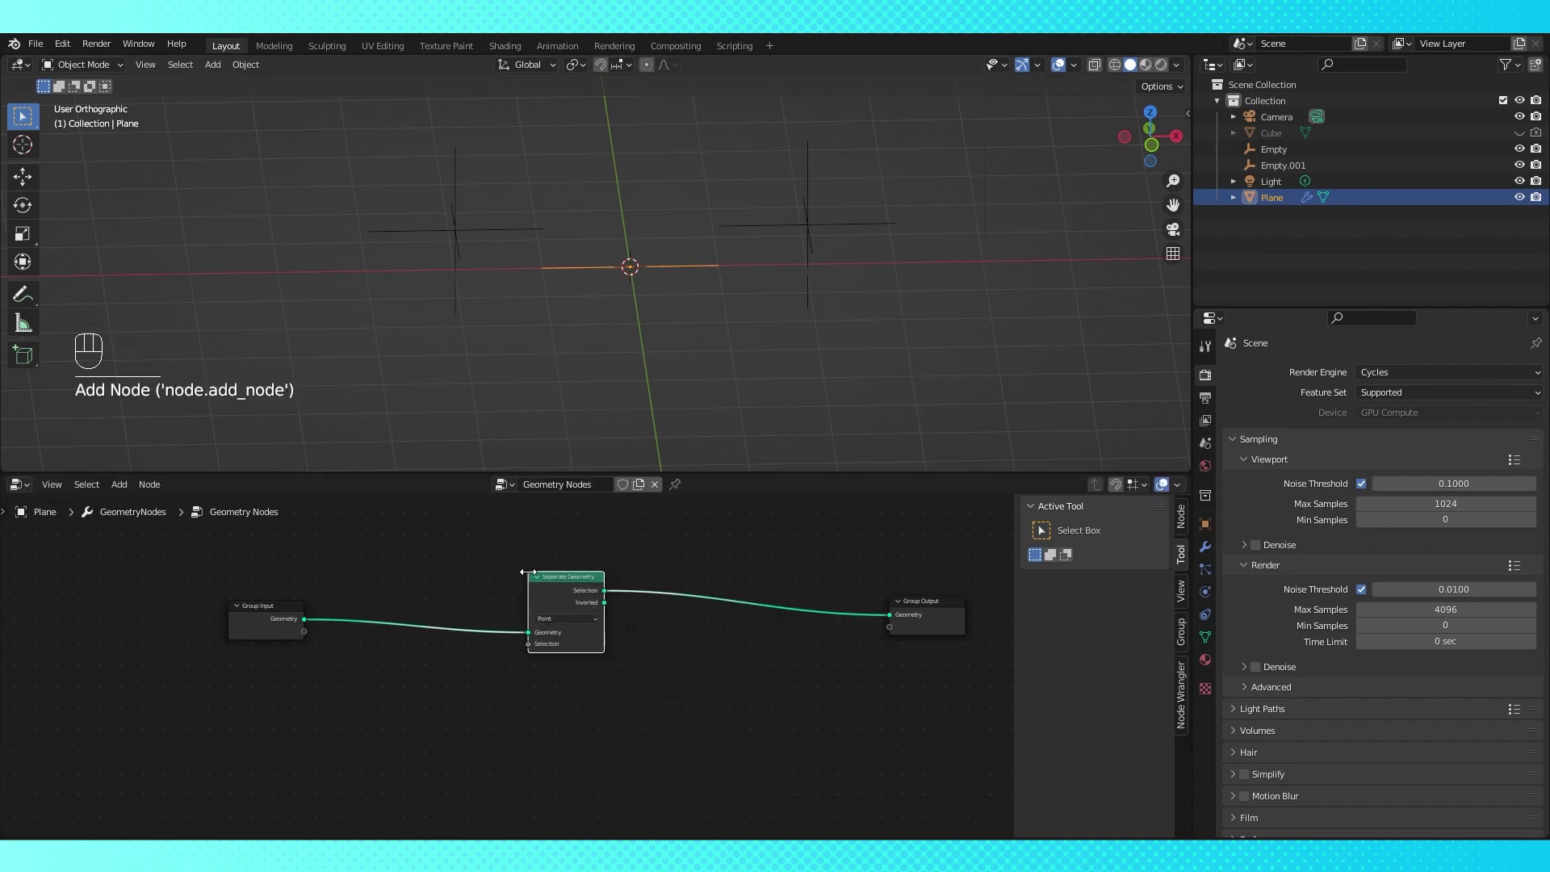
click(534, 593)
Show the plane's vertices in Edit Mode and add a Position node below Group Input
key(Tab)
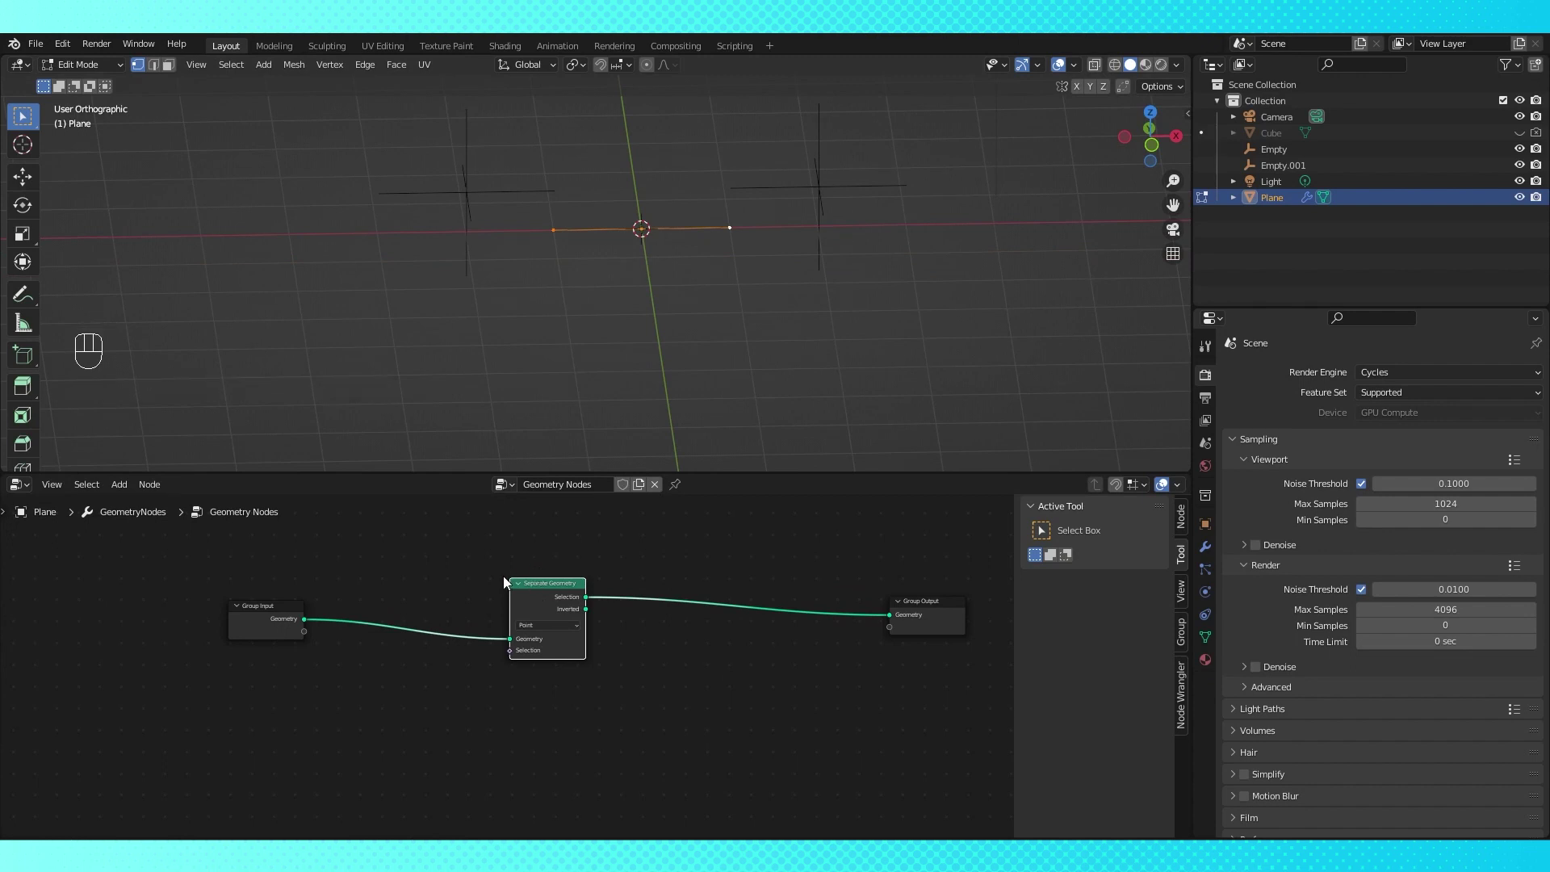
key(shift+a)
mouse_move(509, 591)
click(598, 543)
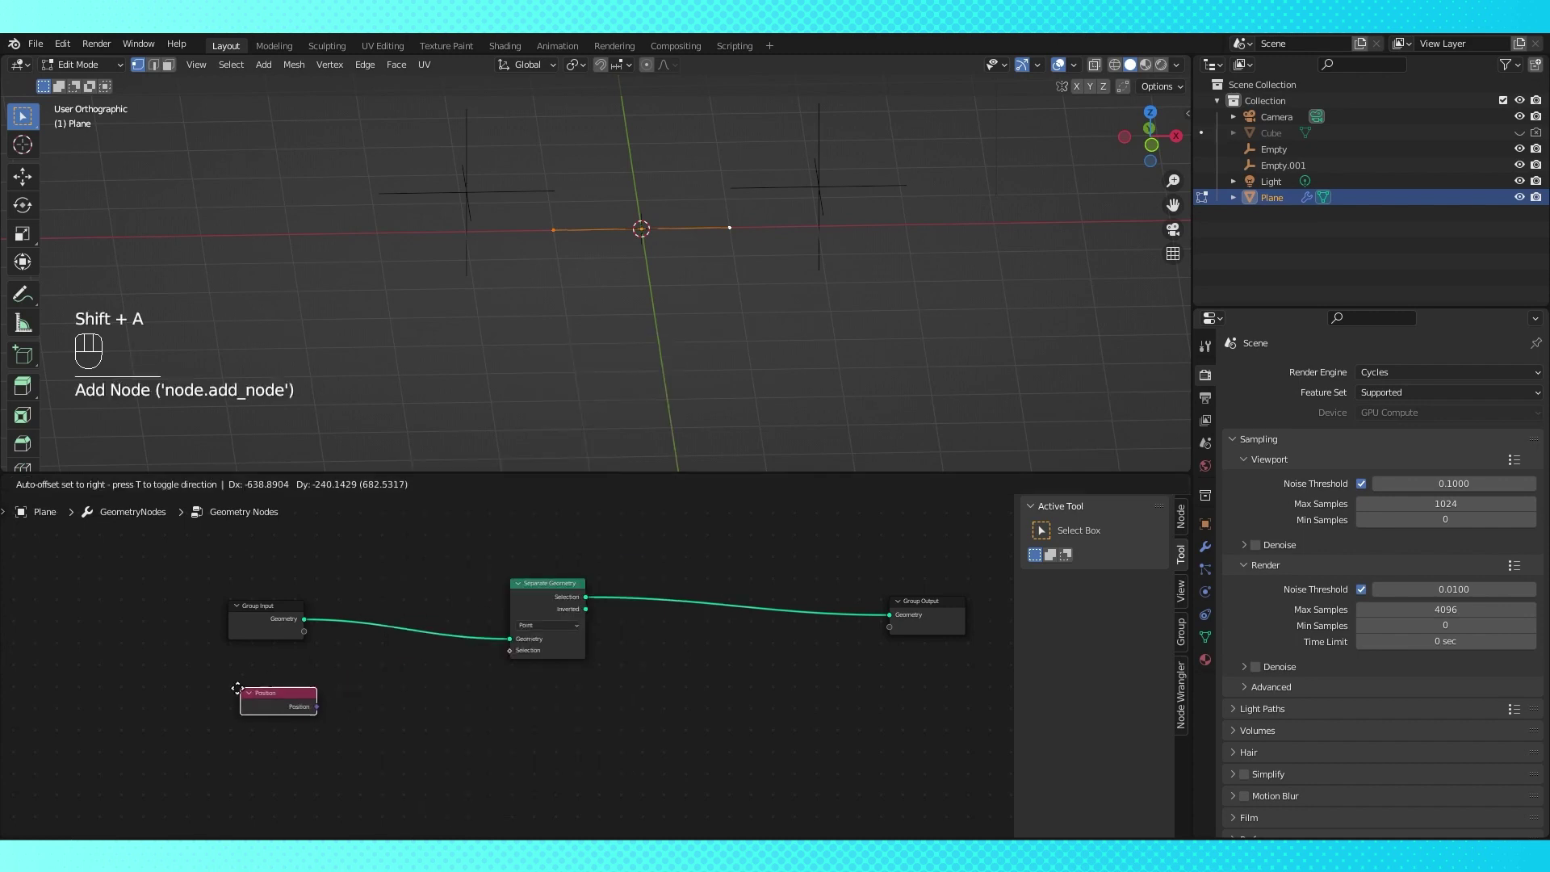
click(231, 692)
drag(260, 695, 259, 706)
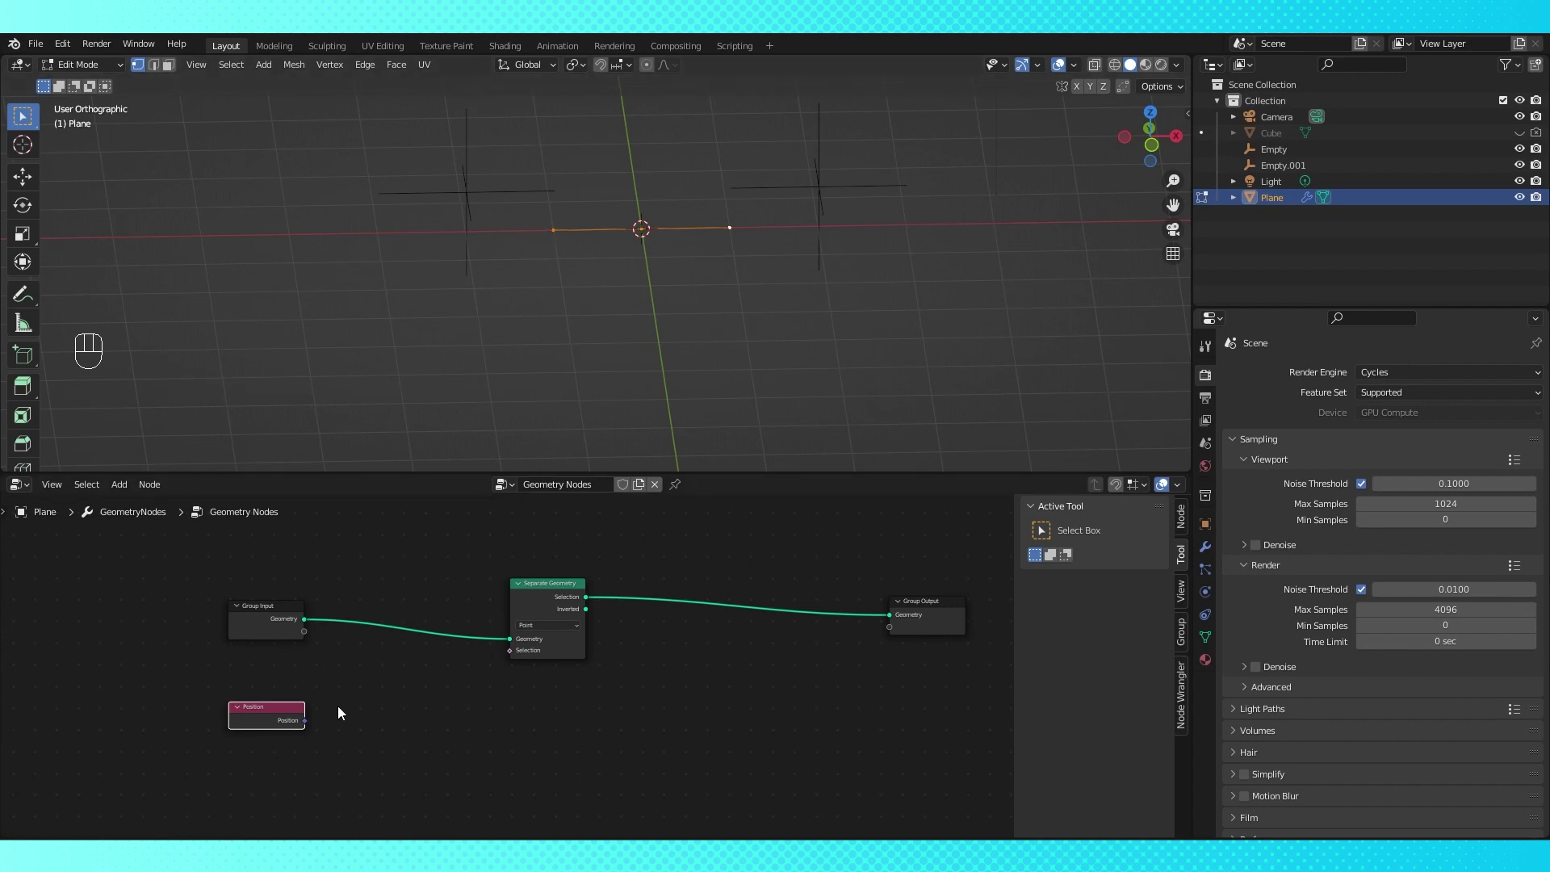
Add a Separate XYZ node, connect Position to its Vector input and arrange the two nodes beside each other
key(shift+a)
mouse_move(298, 771)
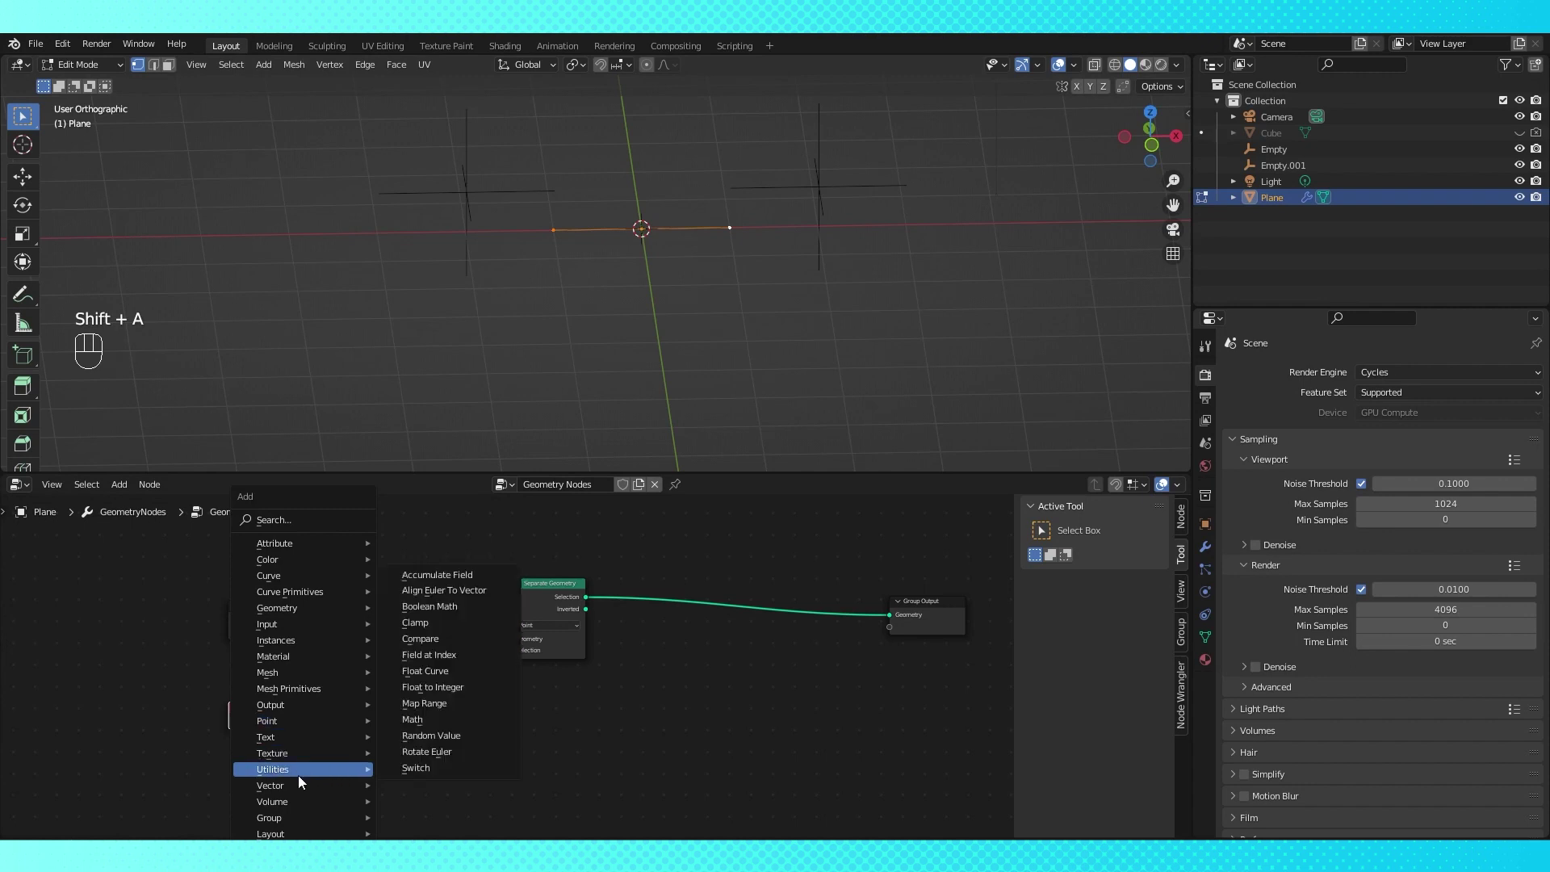
click(452, 736)
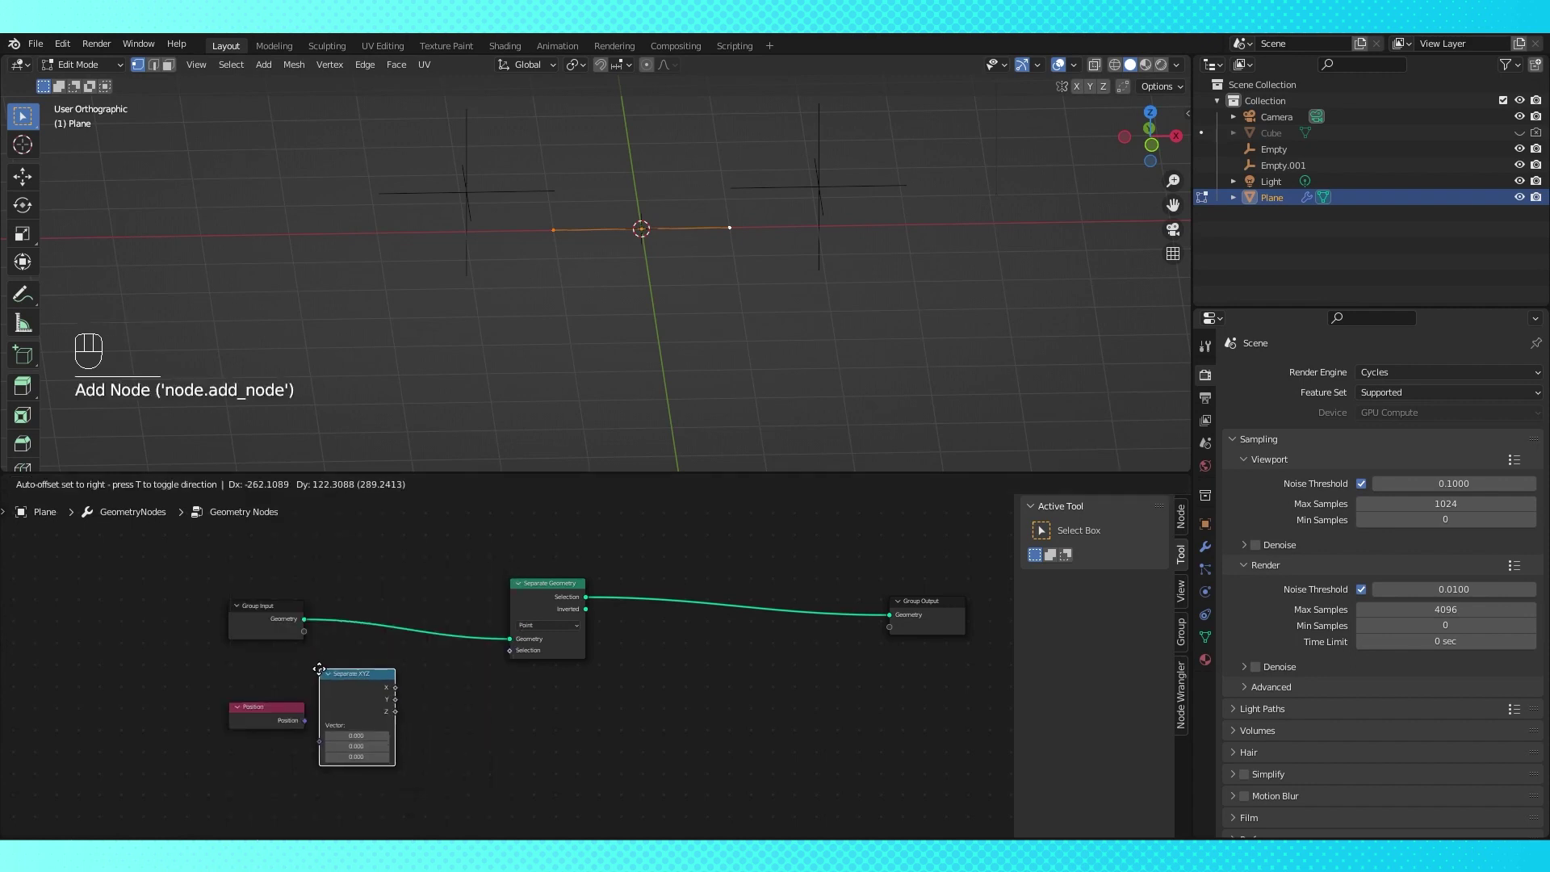
click(318, 669)
drag(276, 710, 319, 725)
drag(242, 713, 221, 731)
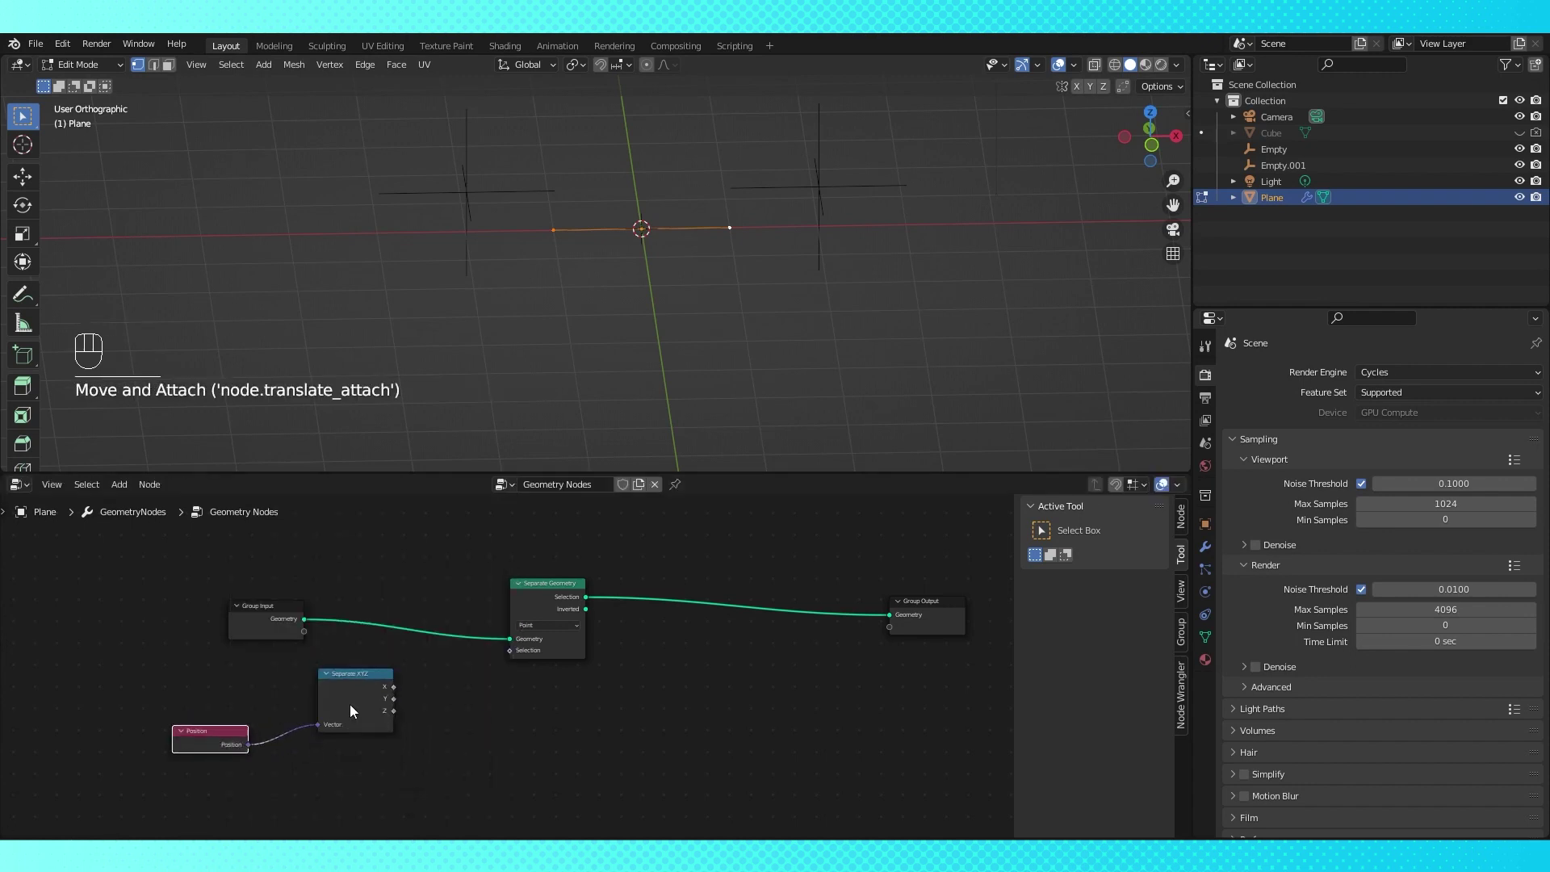
drag(351, 704, 319, 713)
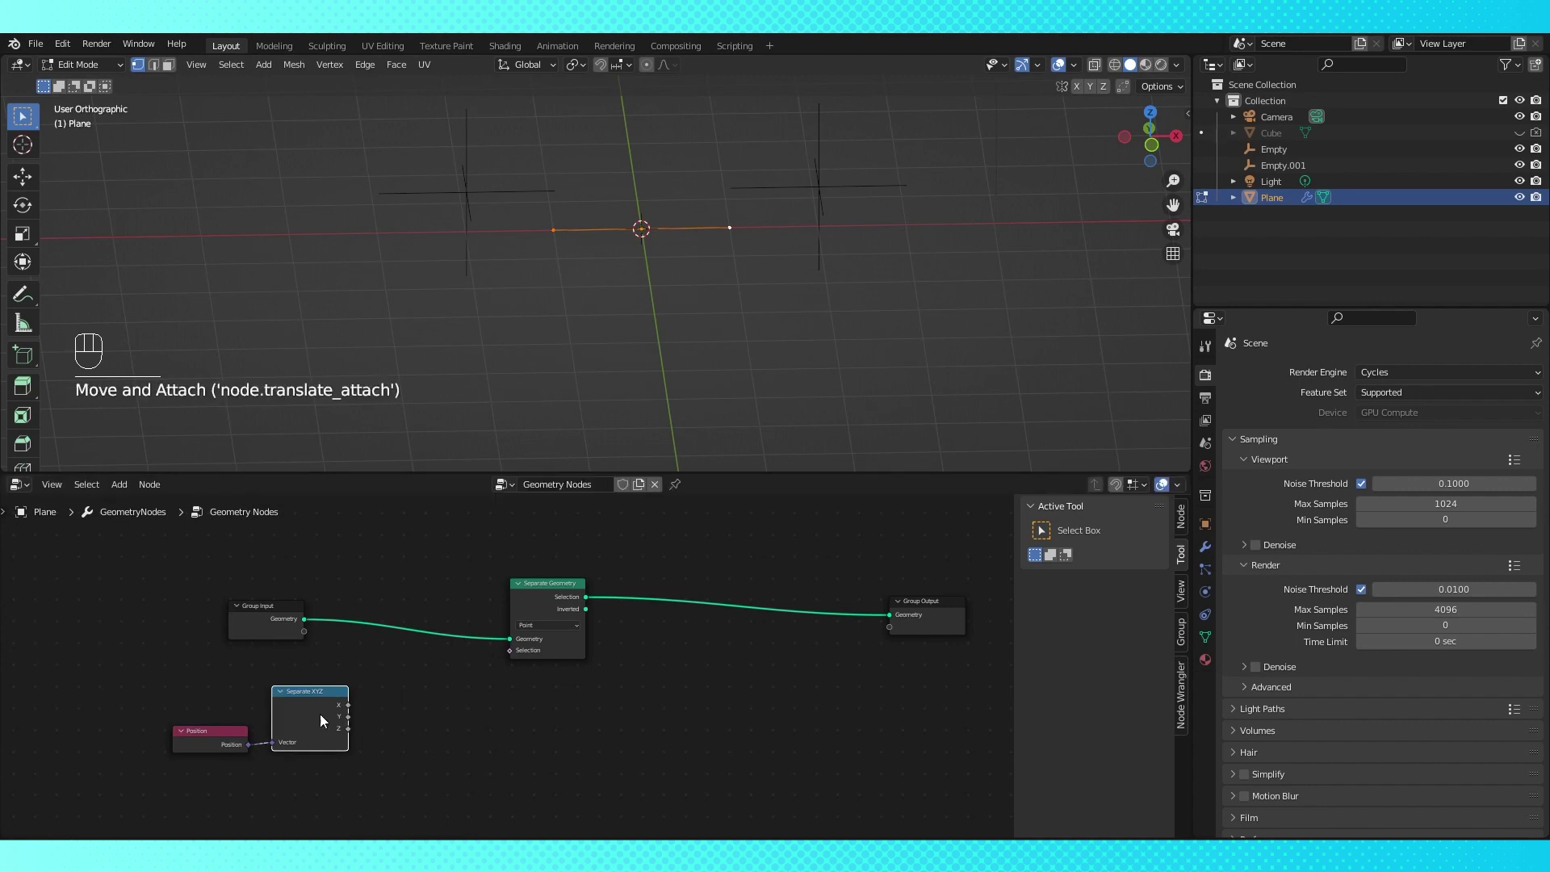
Add a Less Than math node fed by Separate XYZ's X output and link its Value to Separate Geometry's Selection
drag(348, 705, 411, 700)
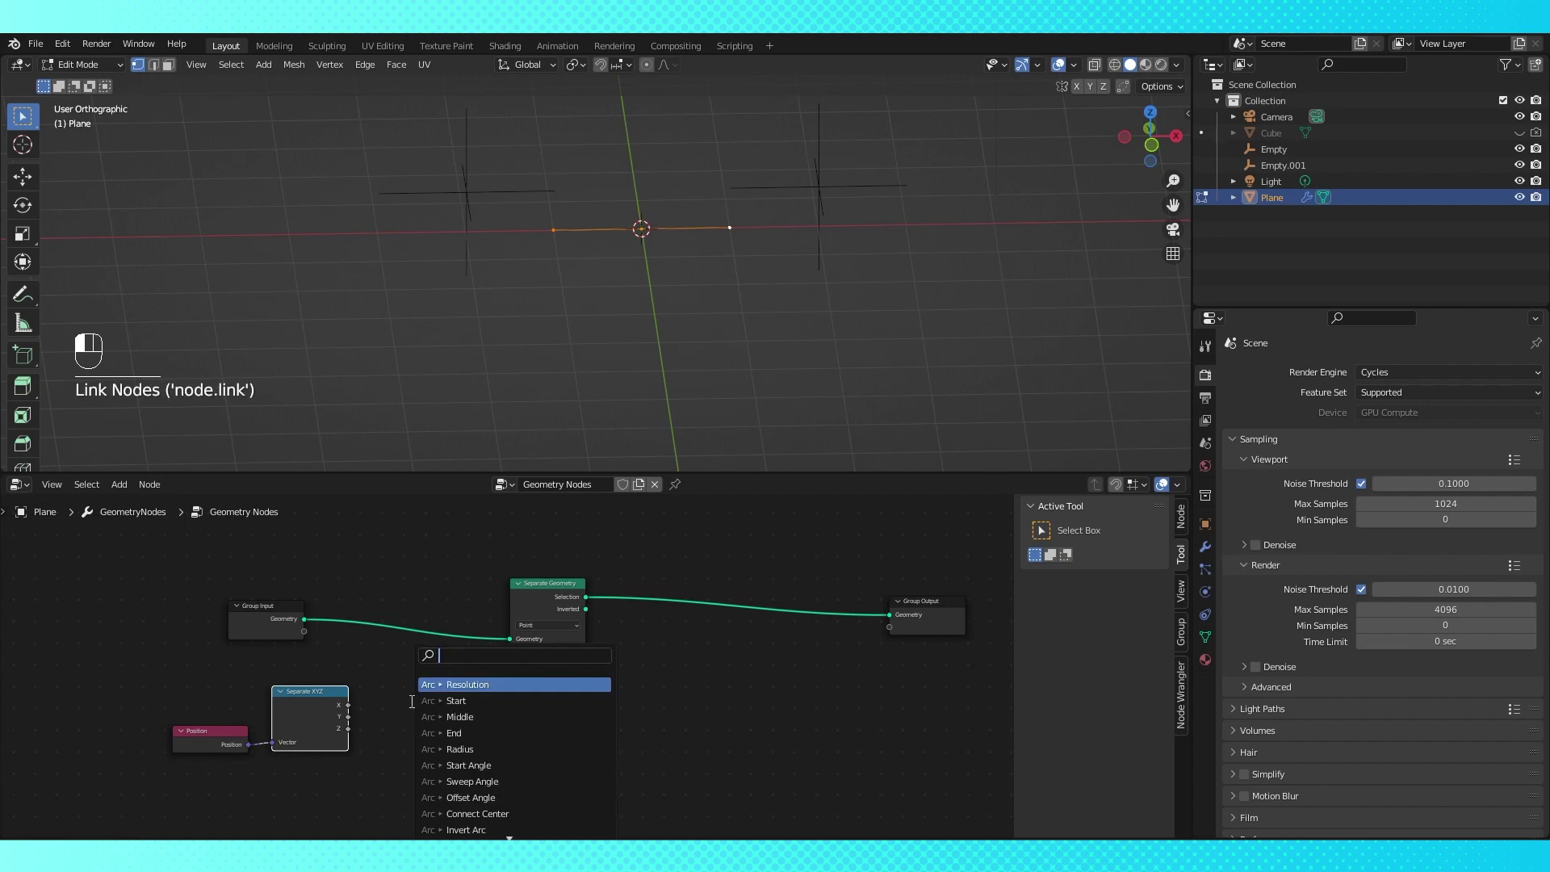
text(math less)
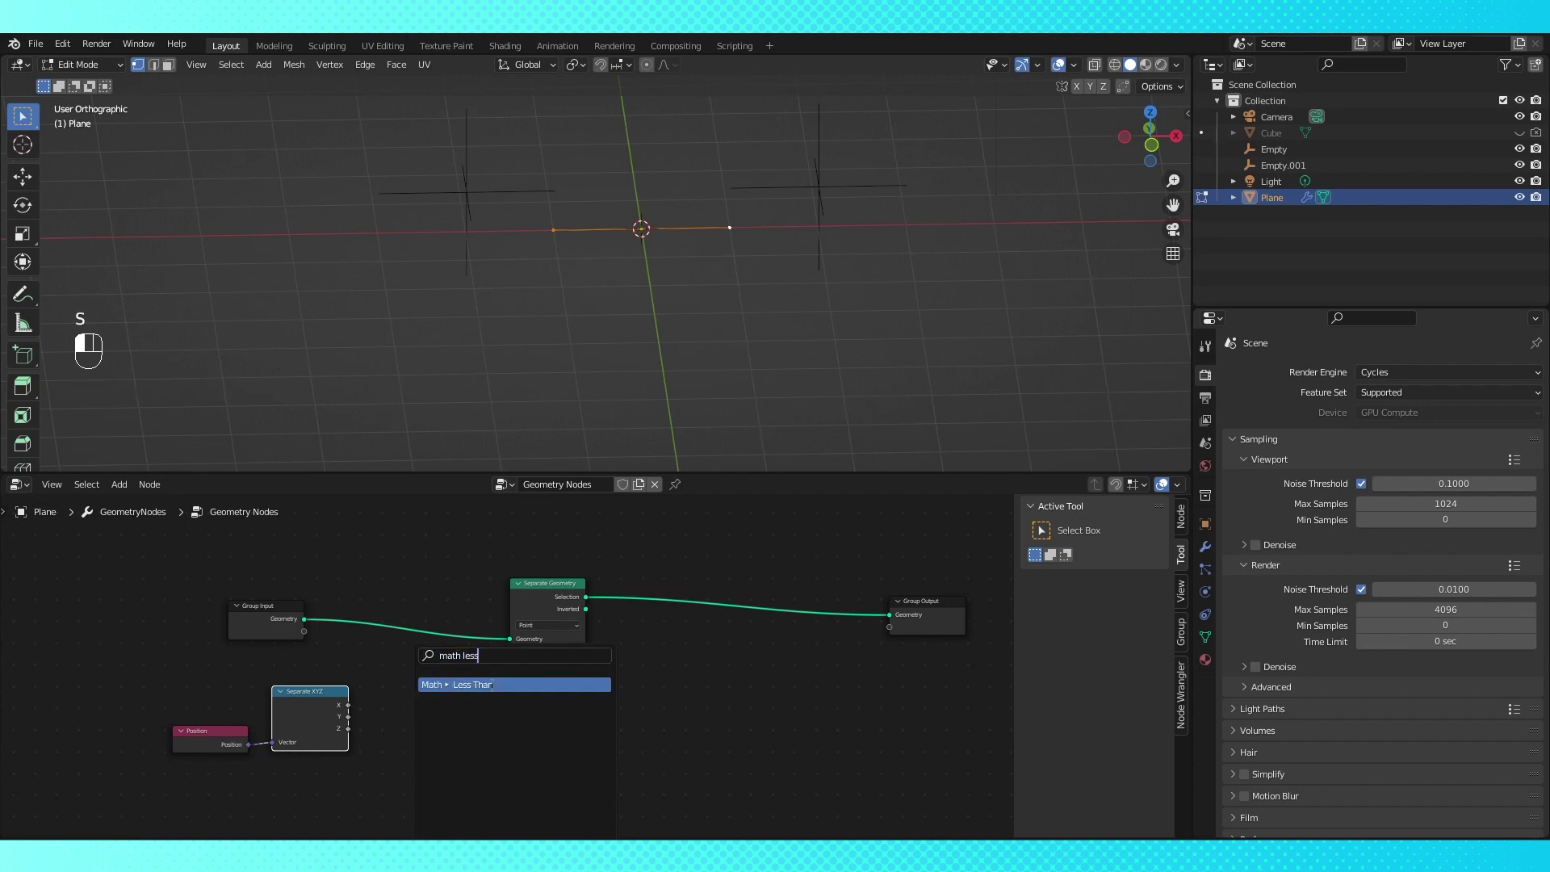
click(492, 684)
click(471, 675)
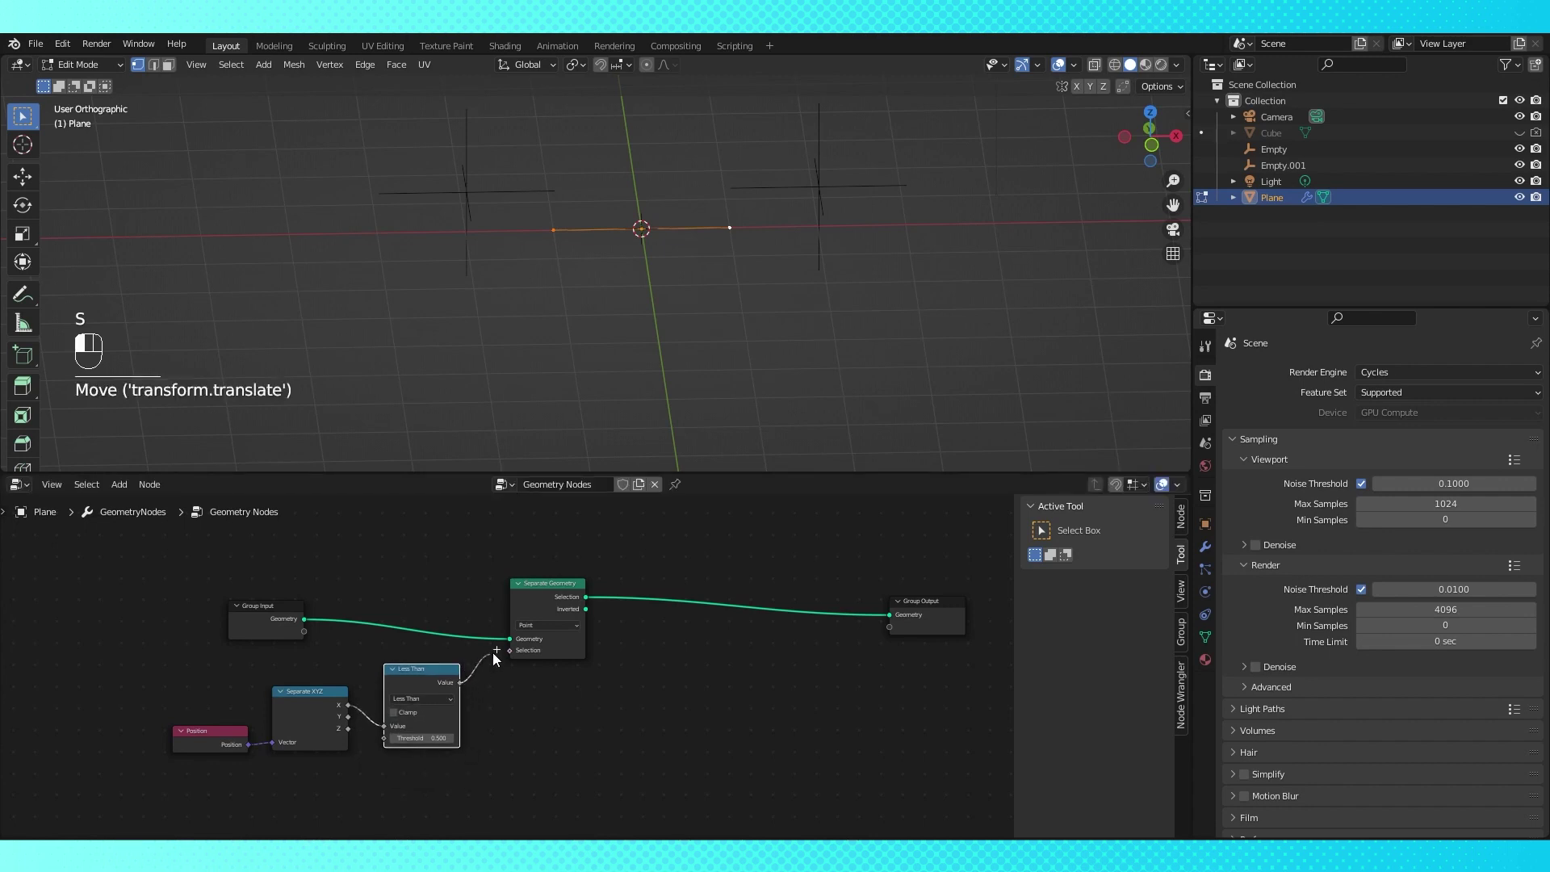
drag(496, 658, 510, 650)
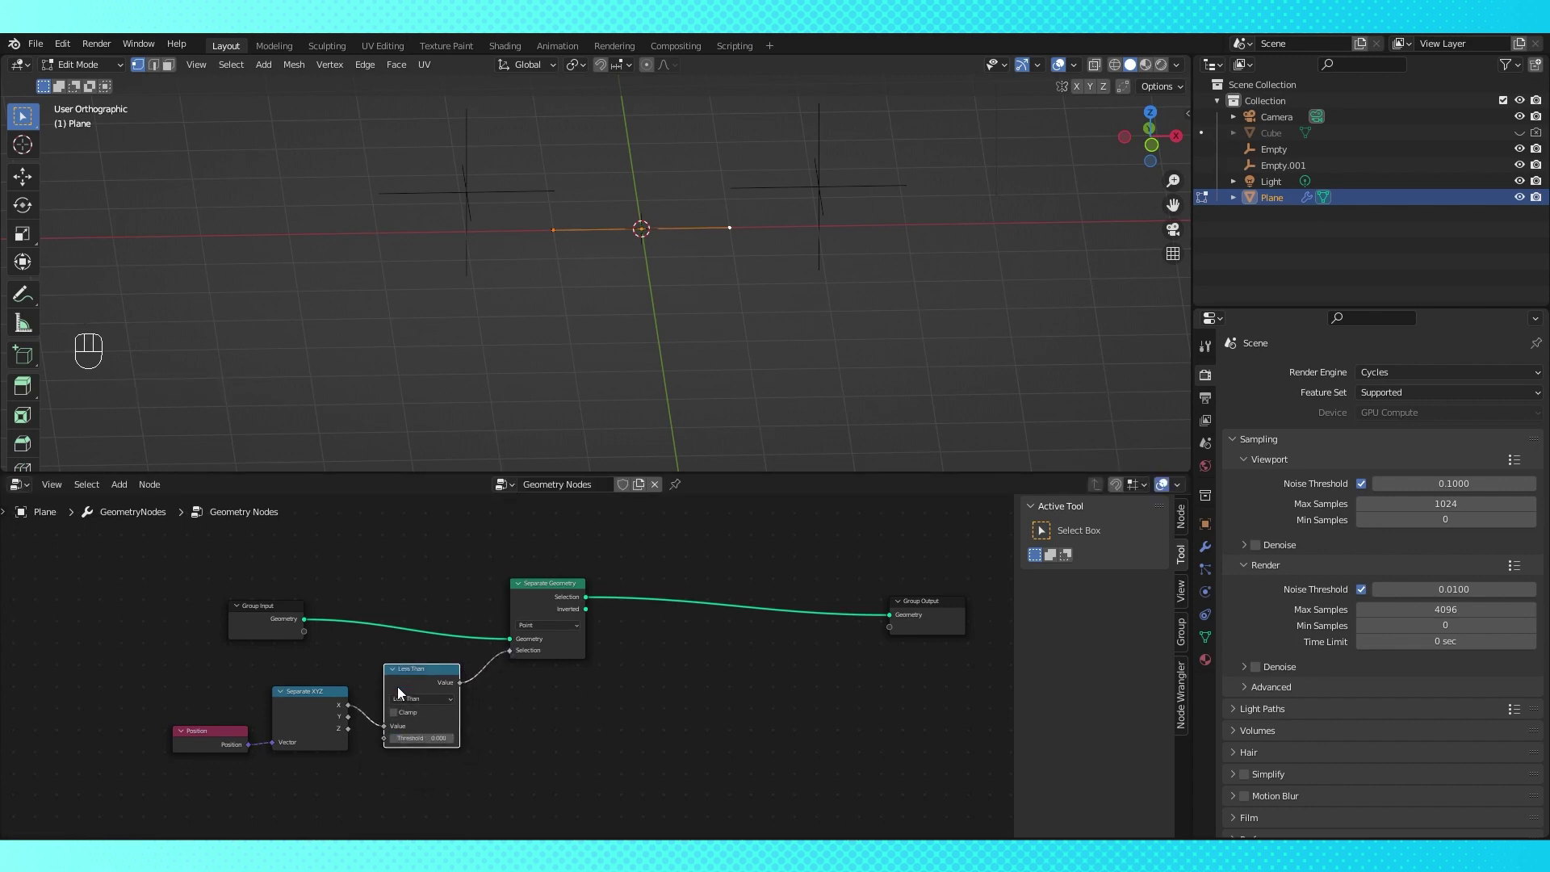
Insert a Set Position node between Separate Geometry's Selection output and Group Output
scroll(509, 690, up, 2)
shift+middle_drag(623, 728, 584, 661)
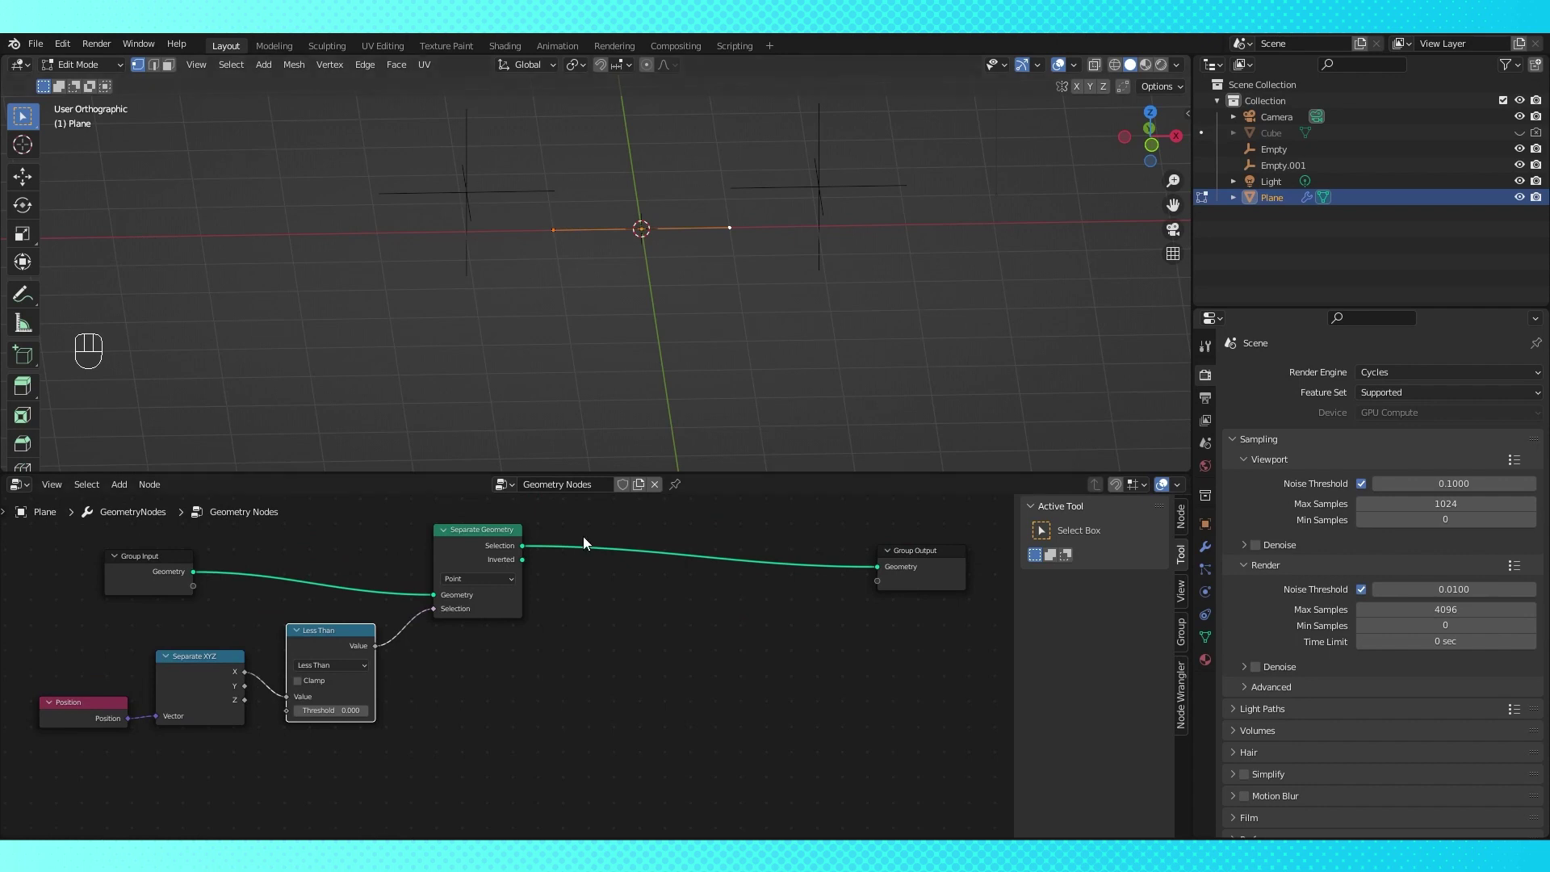
shift+scroll(608, 603, up, 2)
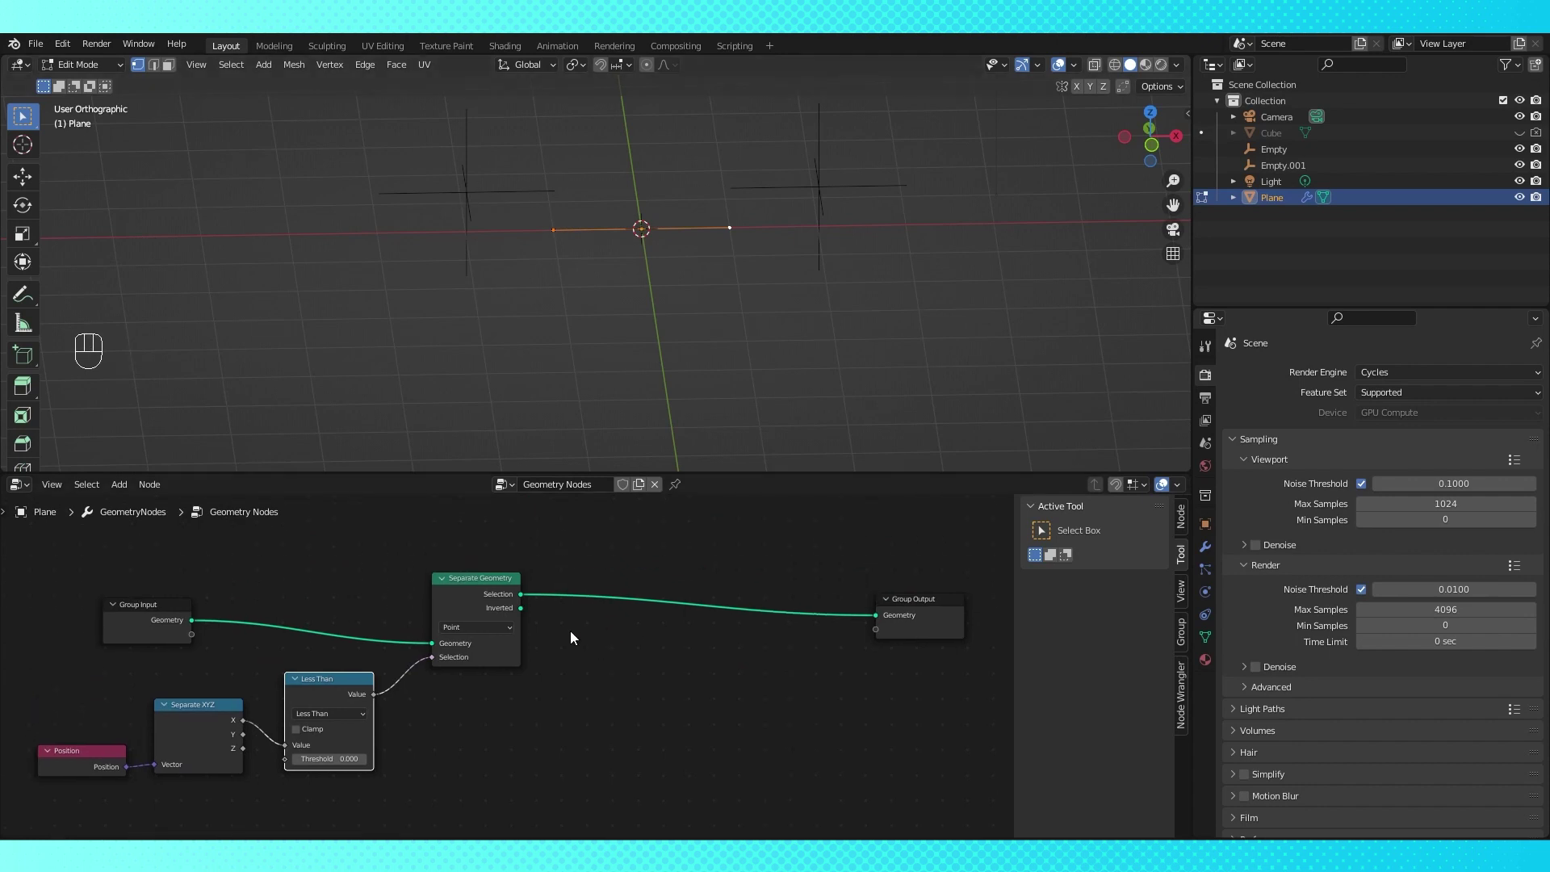
drag(465, 624, 452, 622)
key(shift+a)
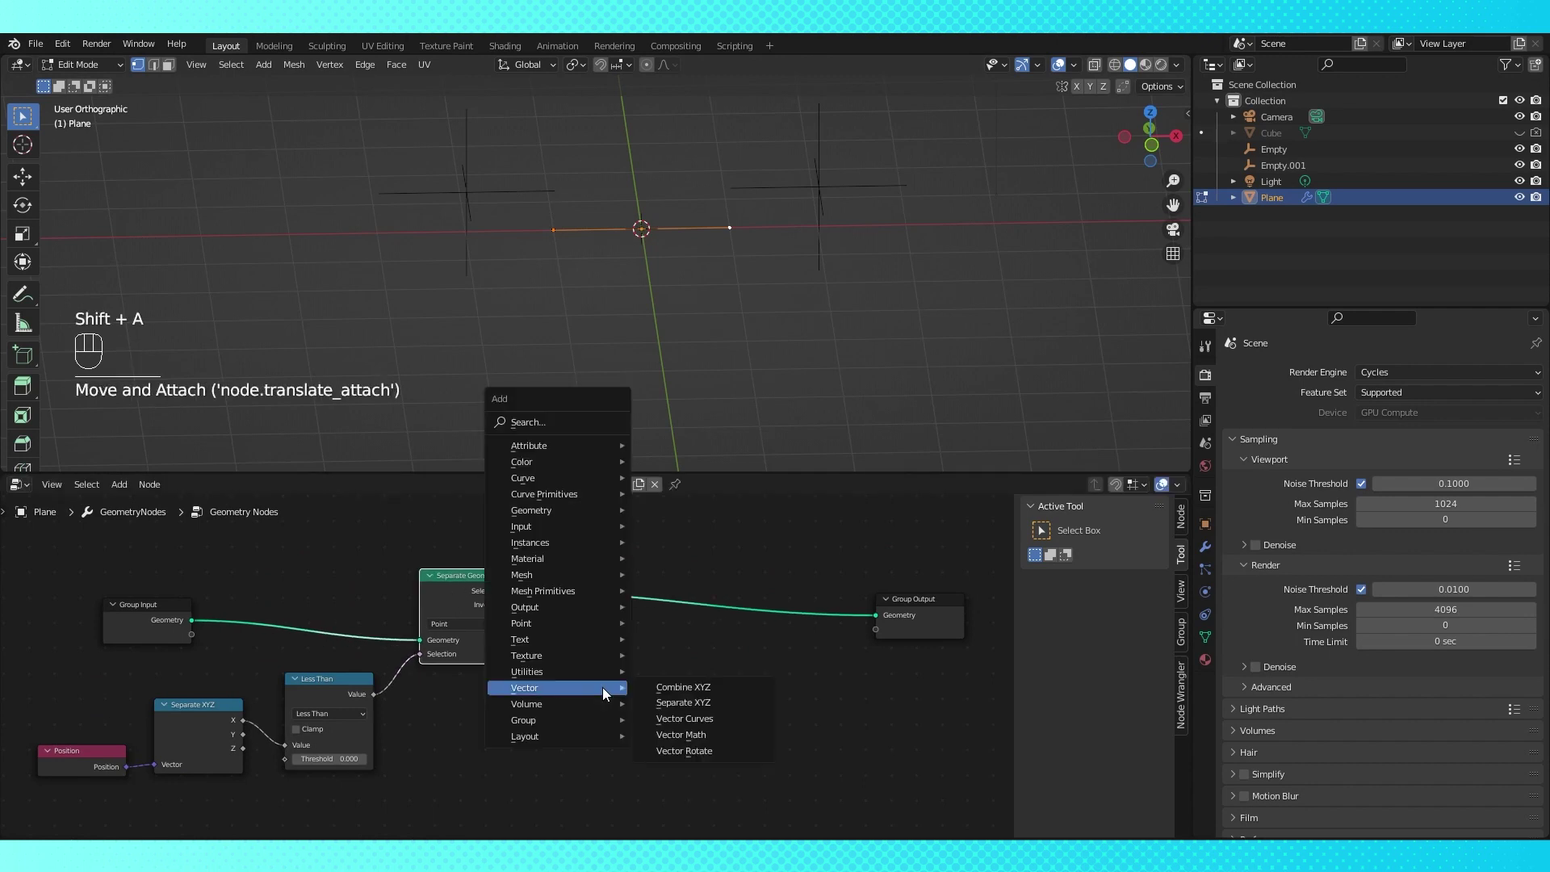
mouse_move(578, 547)
mouse_move(568, 513)
click(686, 712)
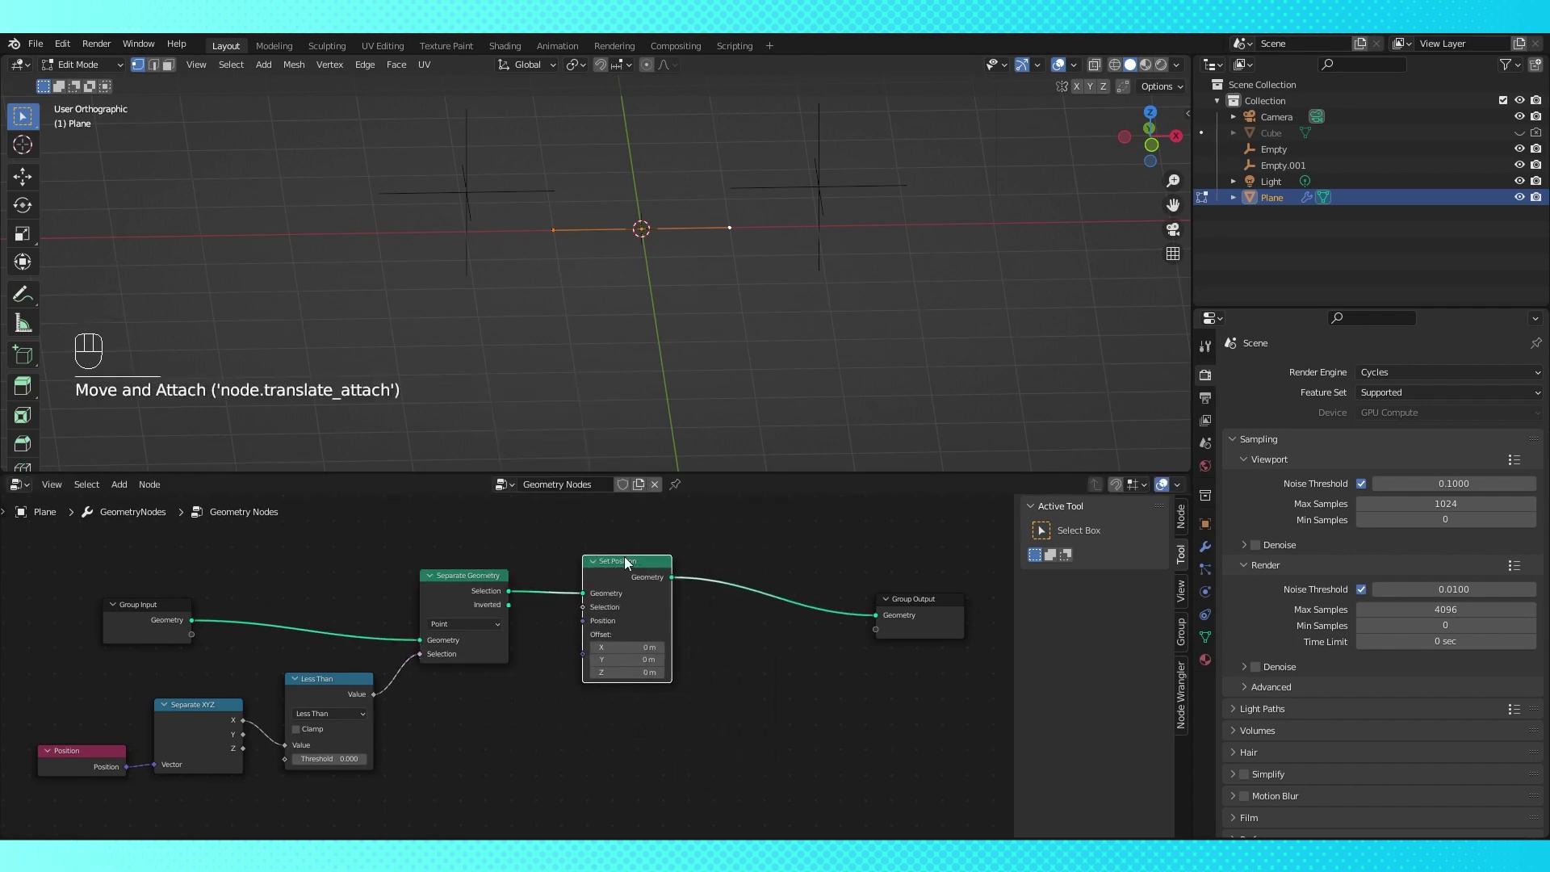
Add an Object Info node for Empty, link its Location to Set Position's Position, and leave Edit Mode
click(628, 565)
drag(1281, 155, 448, 779)
middle_drag(546, 662, 527, 717)
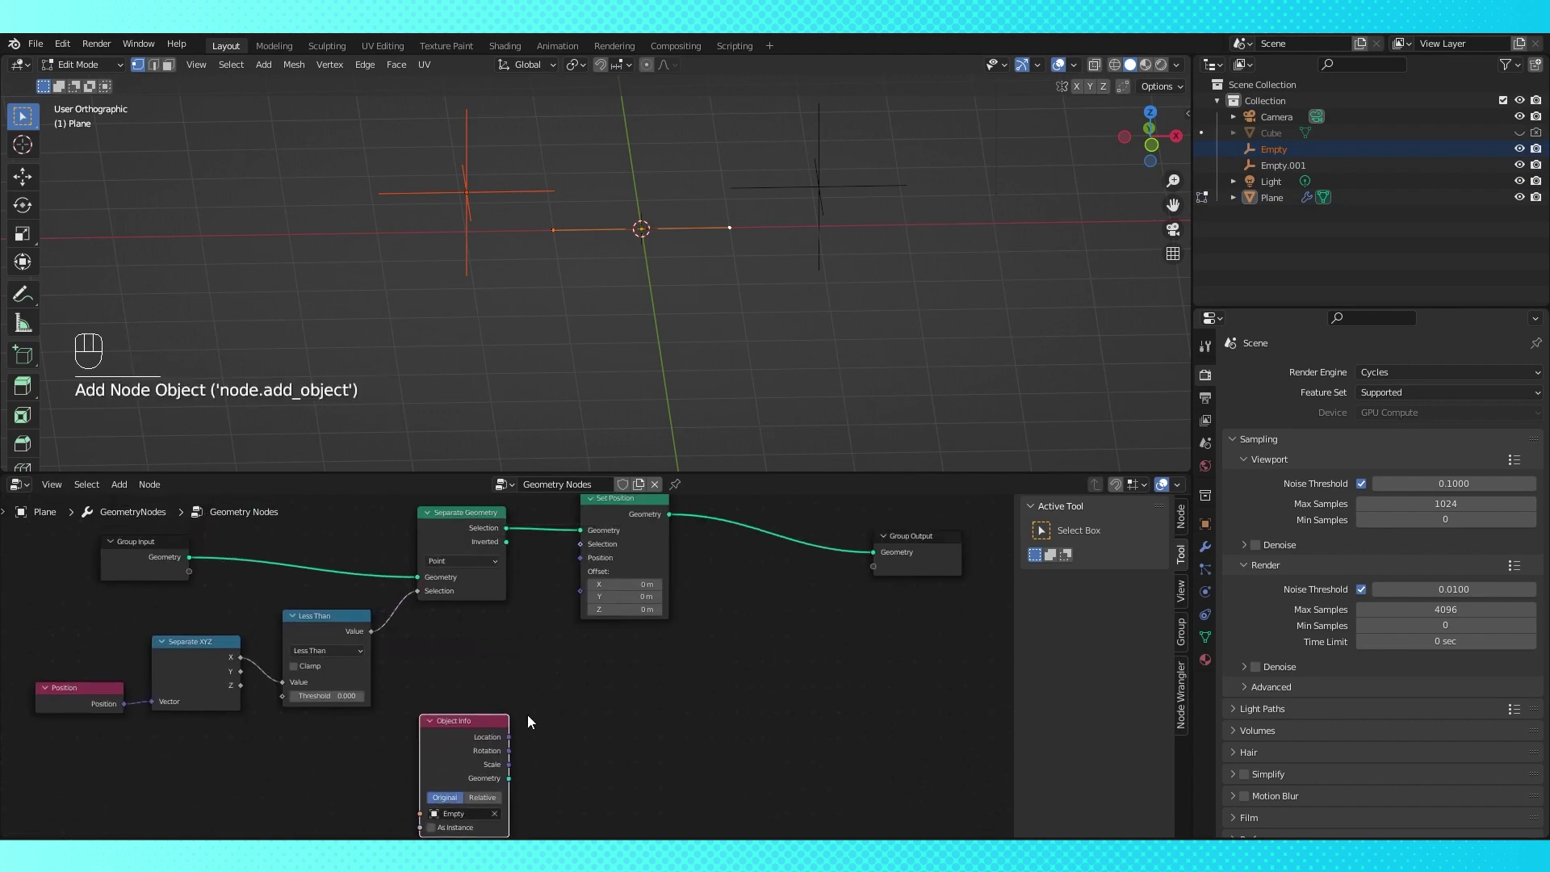
drag(502, 726, 582, 557)
key(Tab)
shift+middle_drag(651, 266, 622, 327)
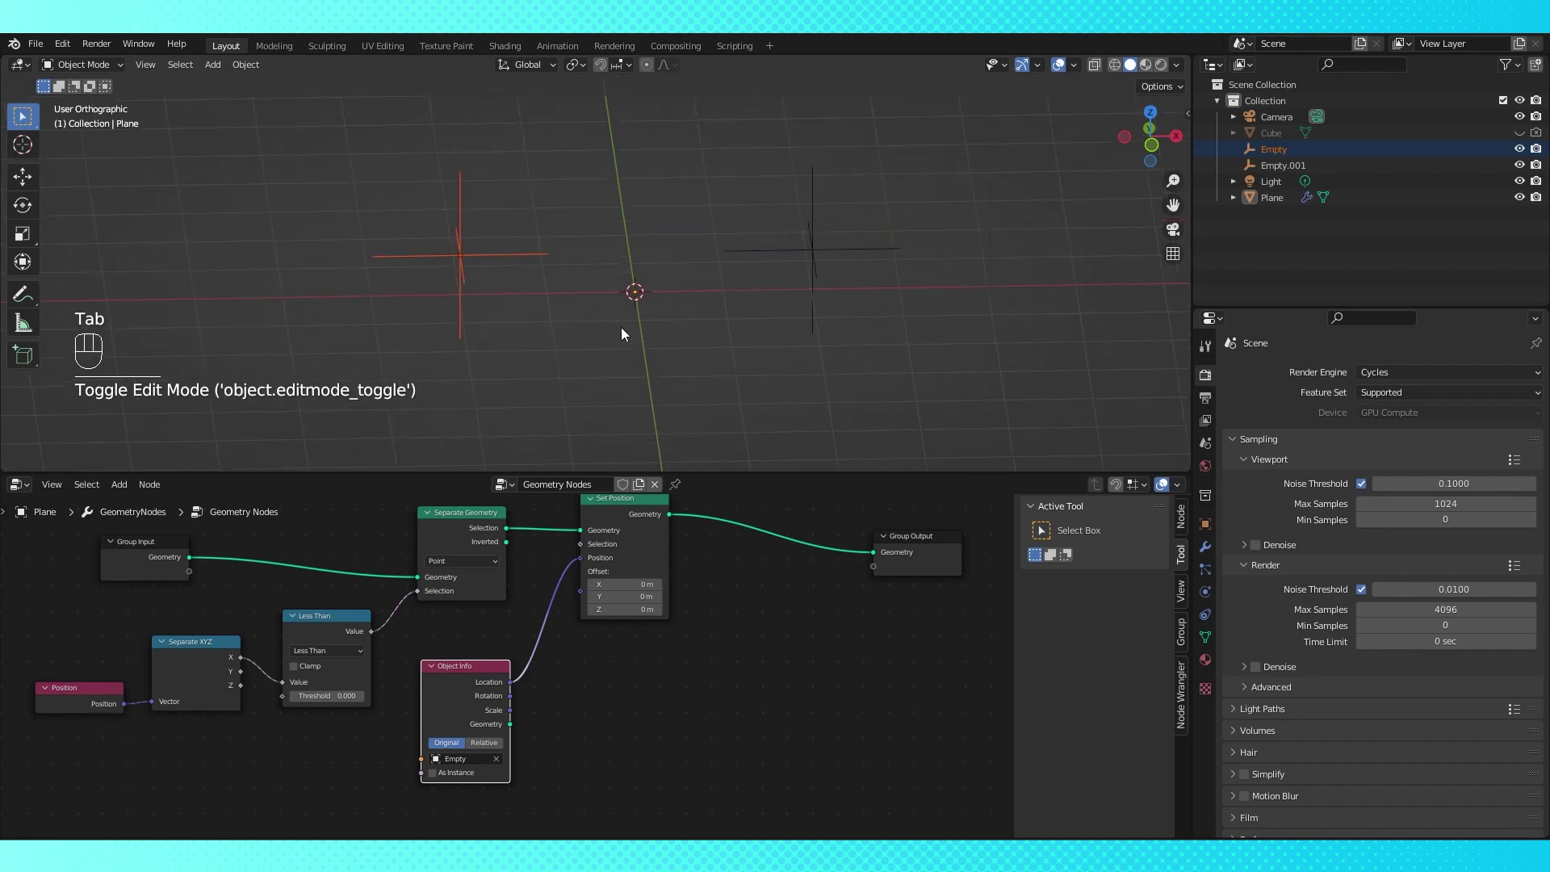
Make room before Group Output and insert an Instance on Points node between Set Position and Group Output
middle_drag(904, 551, 717, 579)
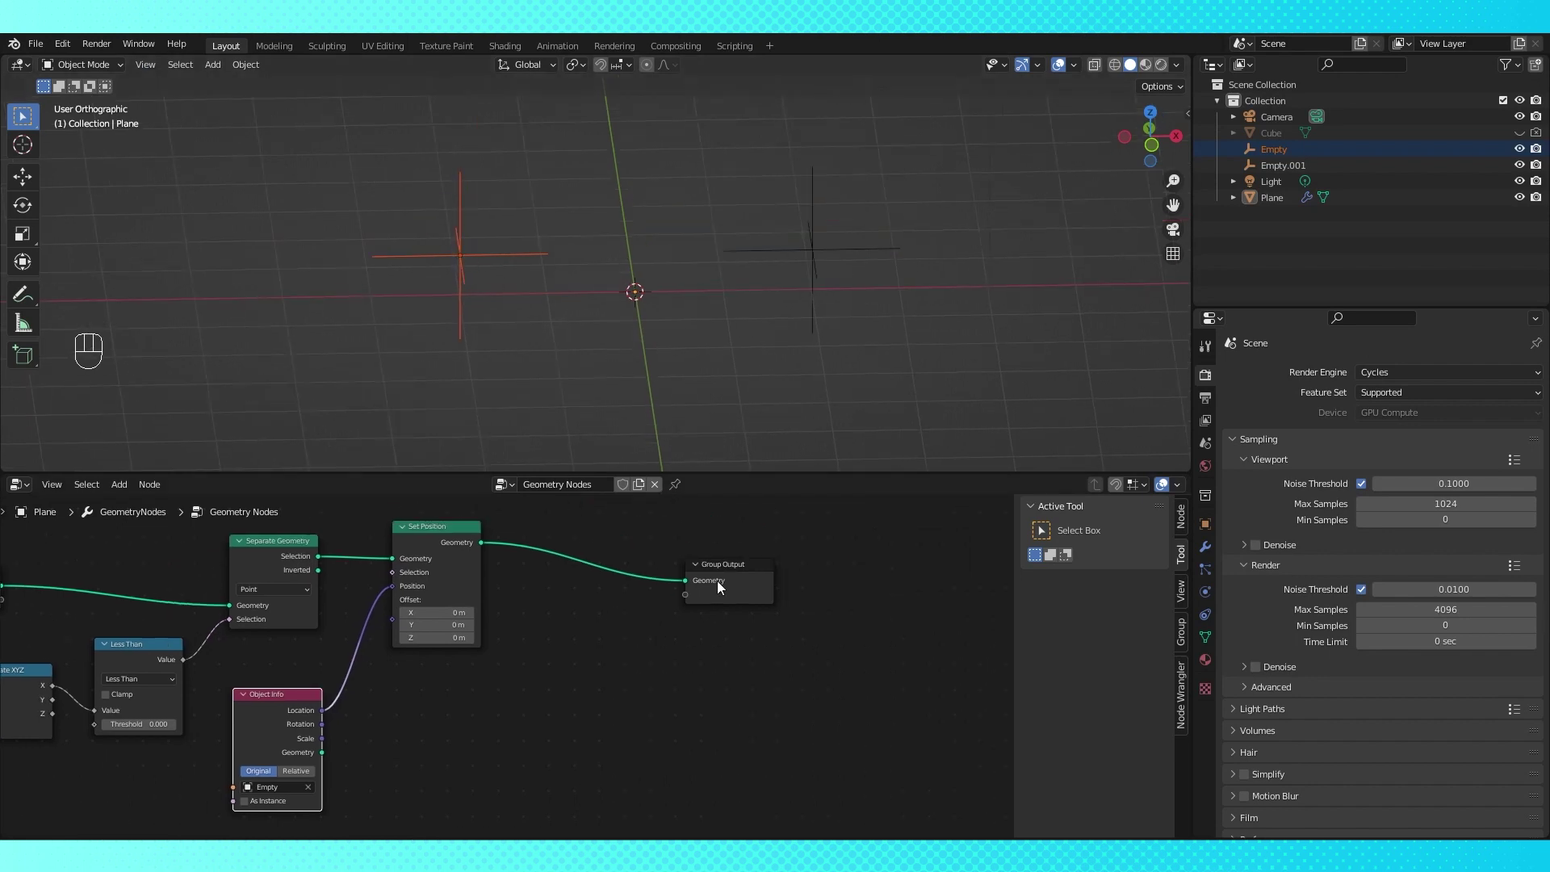
drag(717, 580, 867, 541)
key(shift+a)
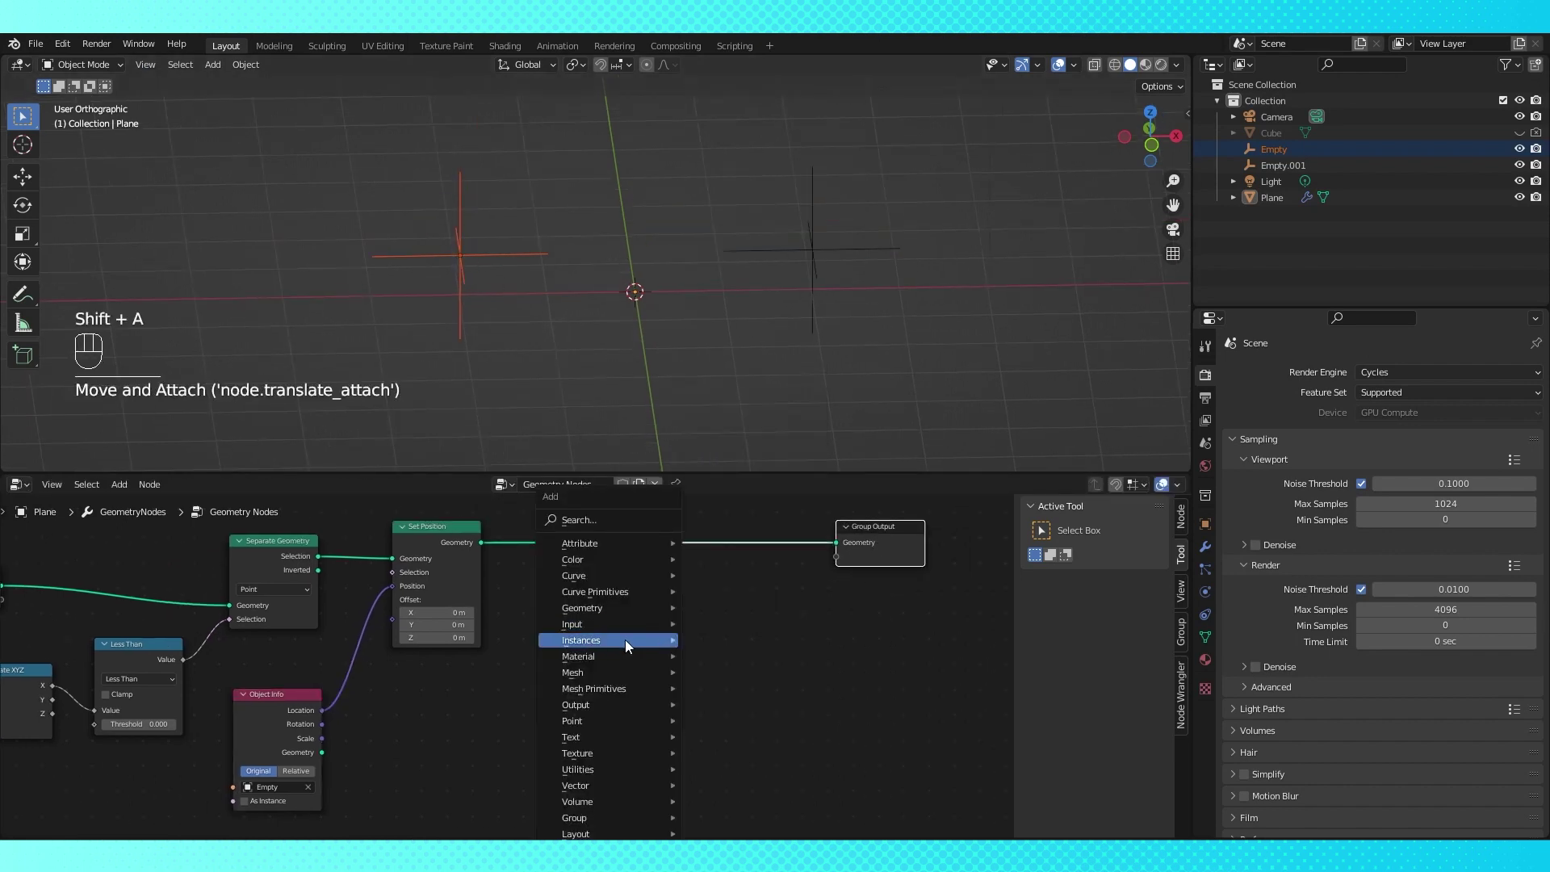
mouse_move(625, 640)
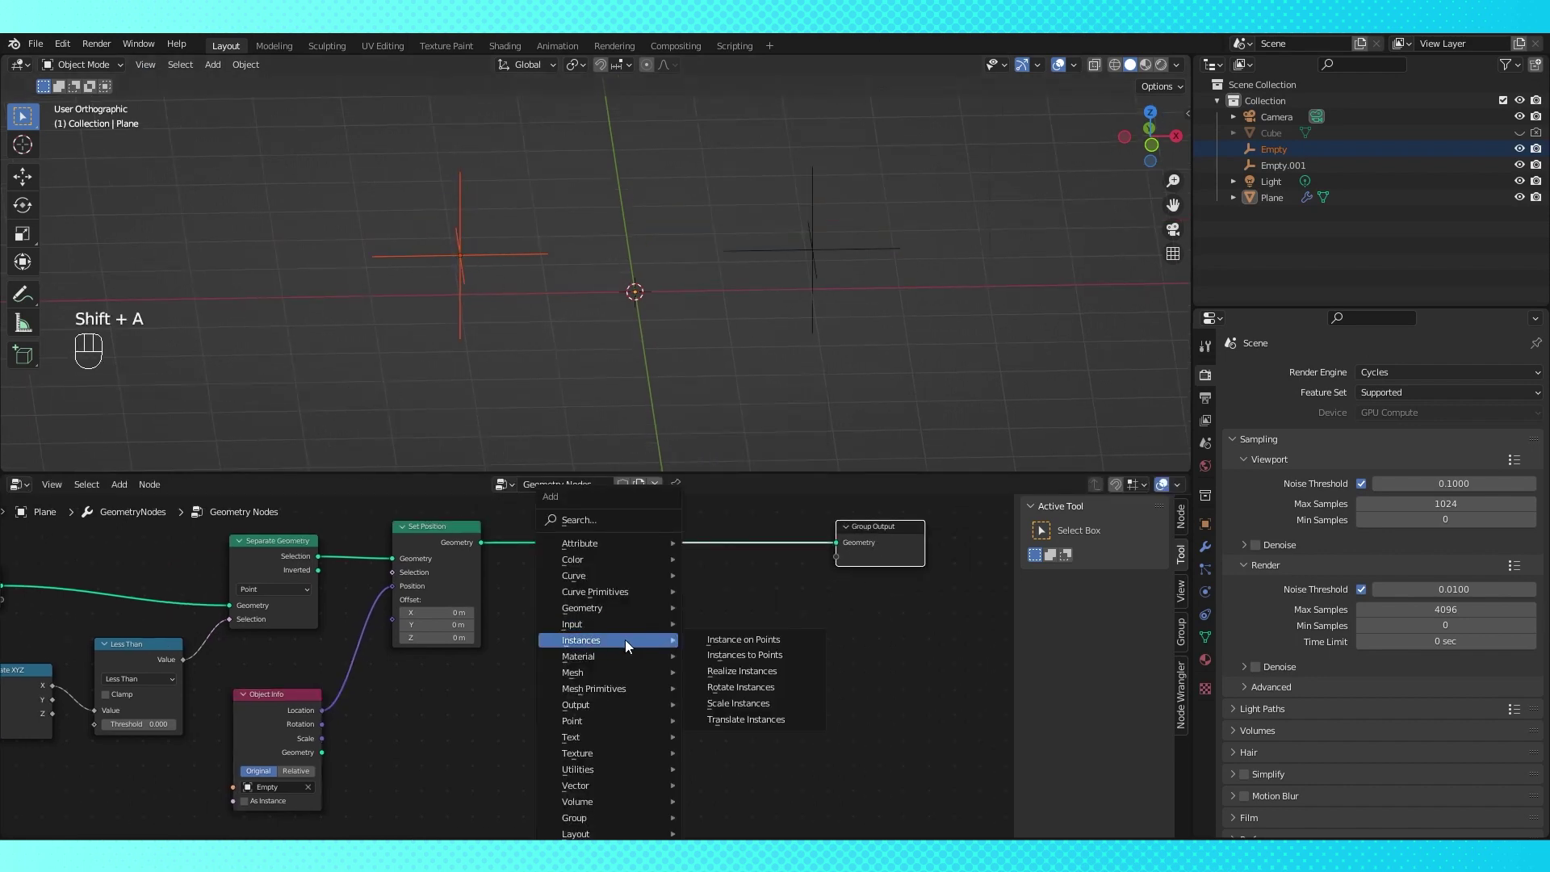
click(782, 638)
click(699, 559)
shift+middle_drag(610, 647, 634, 605)
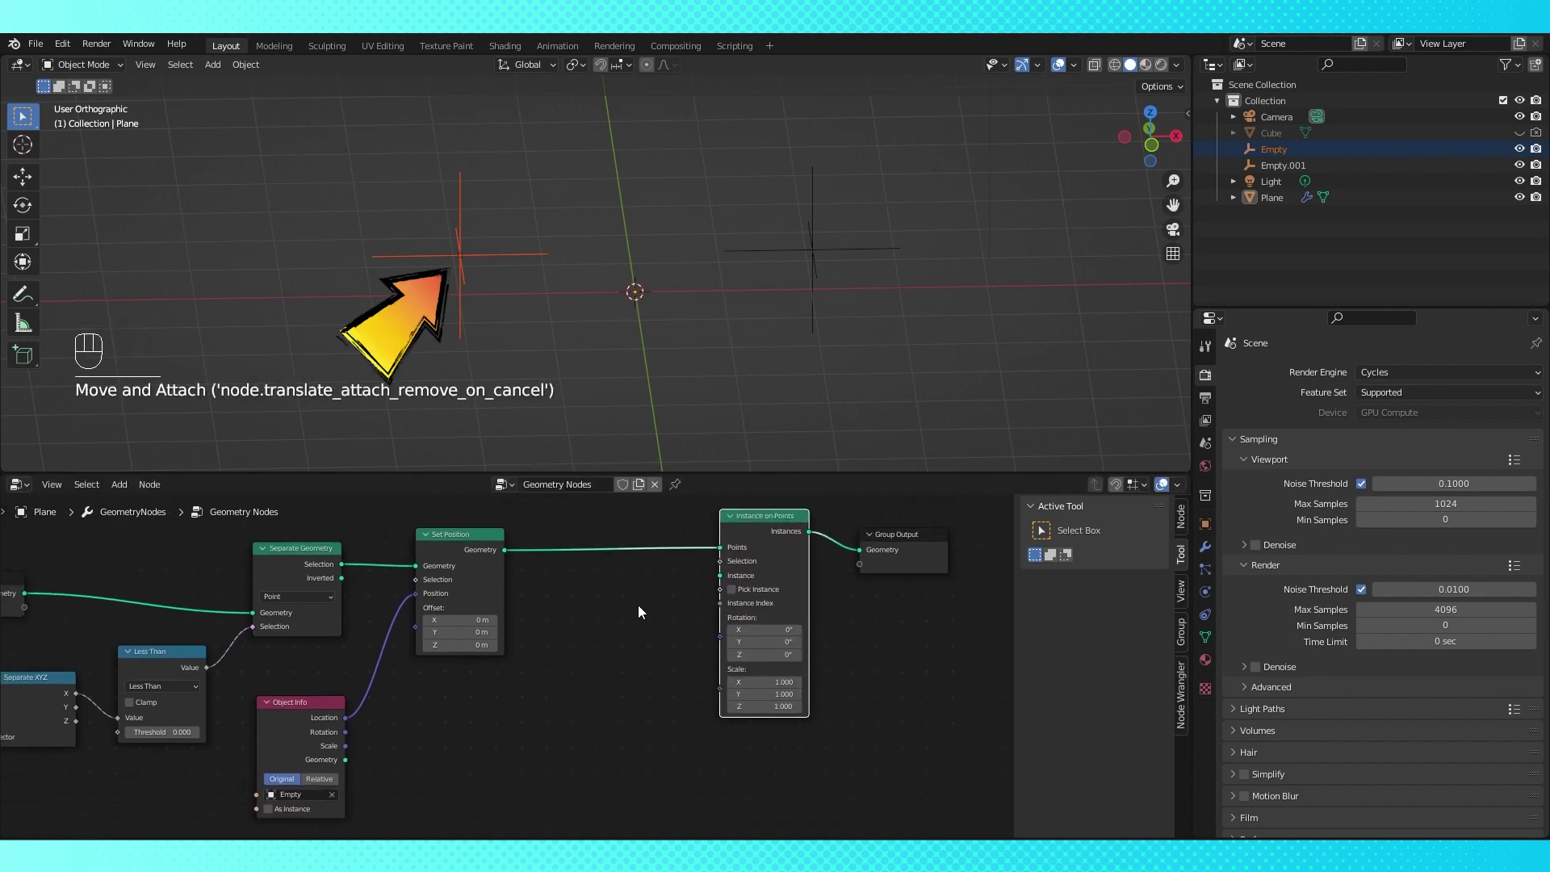
Add an Object Info node for Cube and link its Geometry to the Instance input of Instance on Points
drag(1281, 132, 723, 539)
click(577, 691)
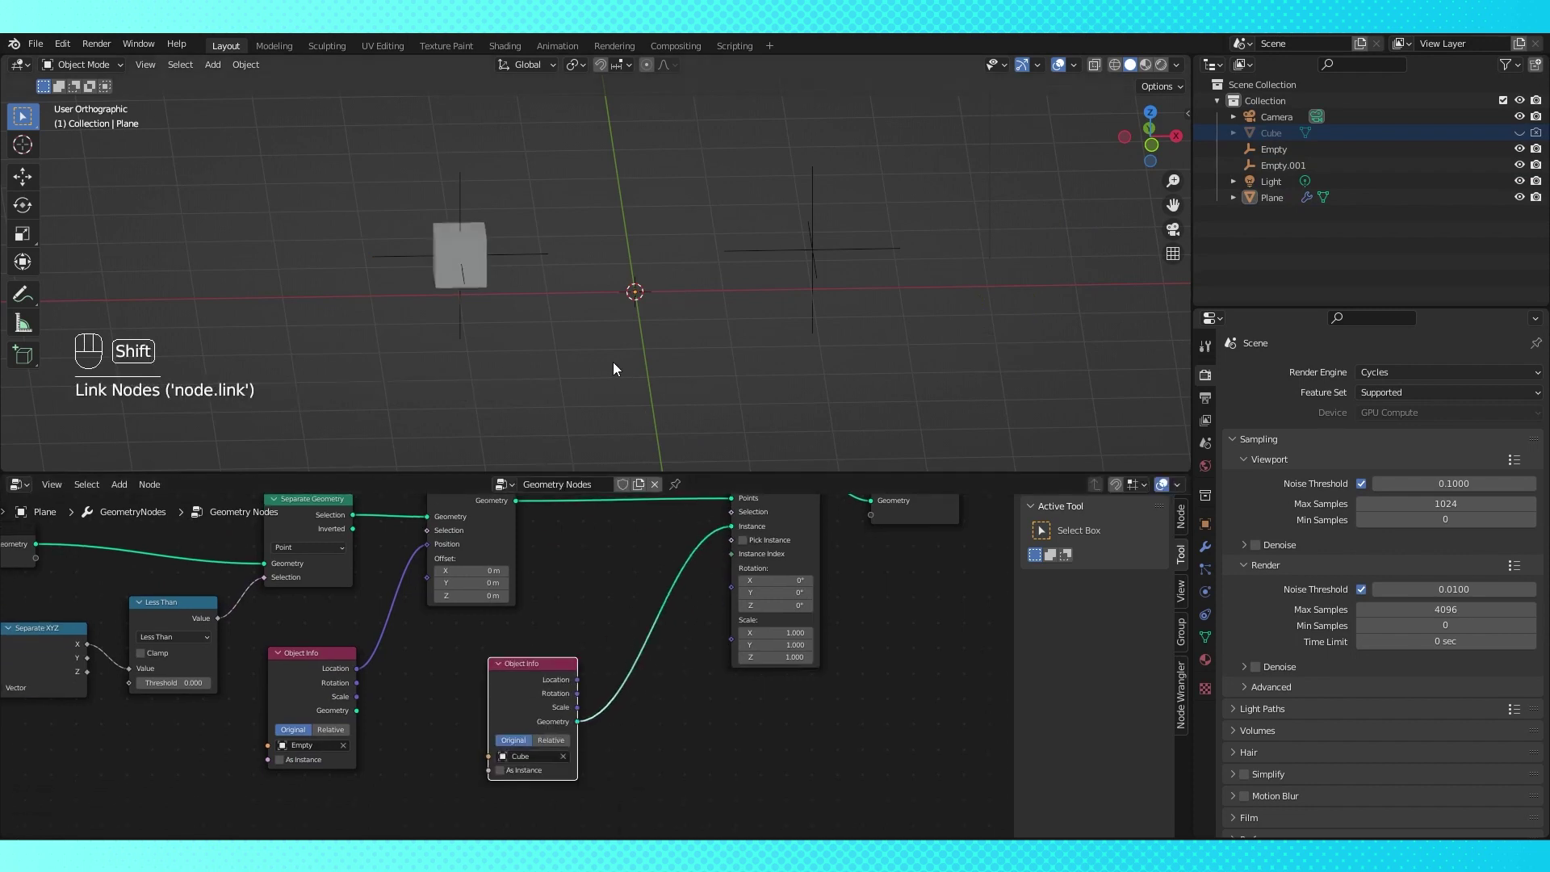
mouse_move(613, 362)
middle_down()
mouse_move(596, 376)
mouse_move(614, 375)
middle_up()
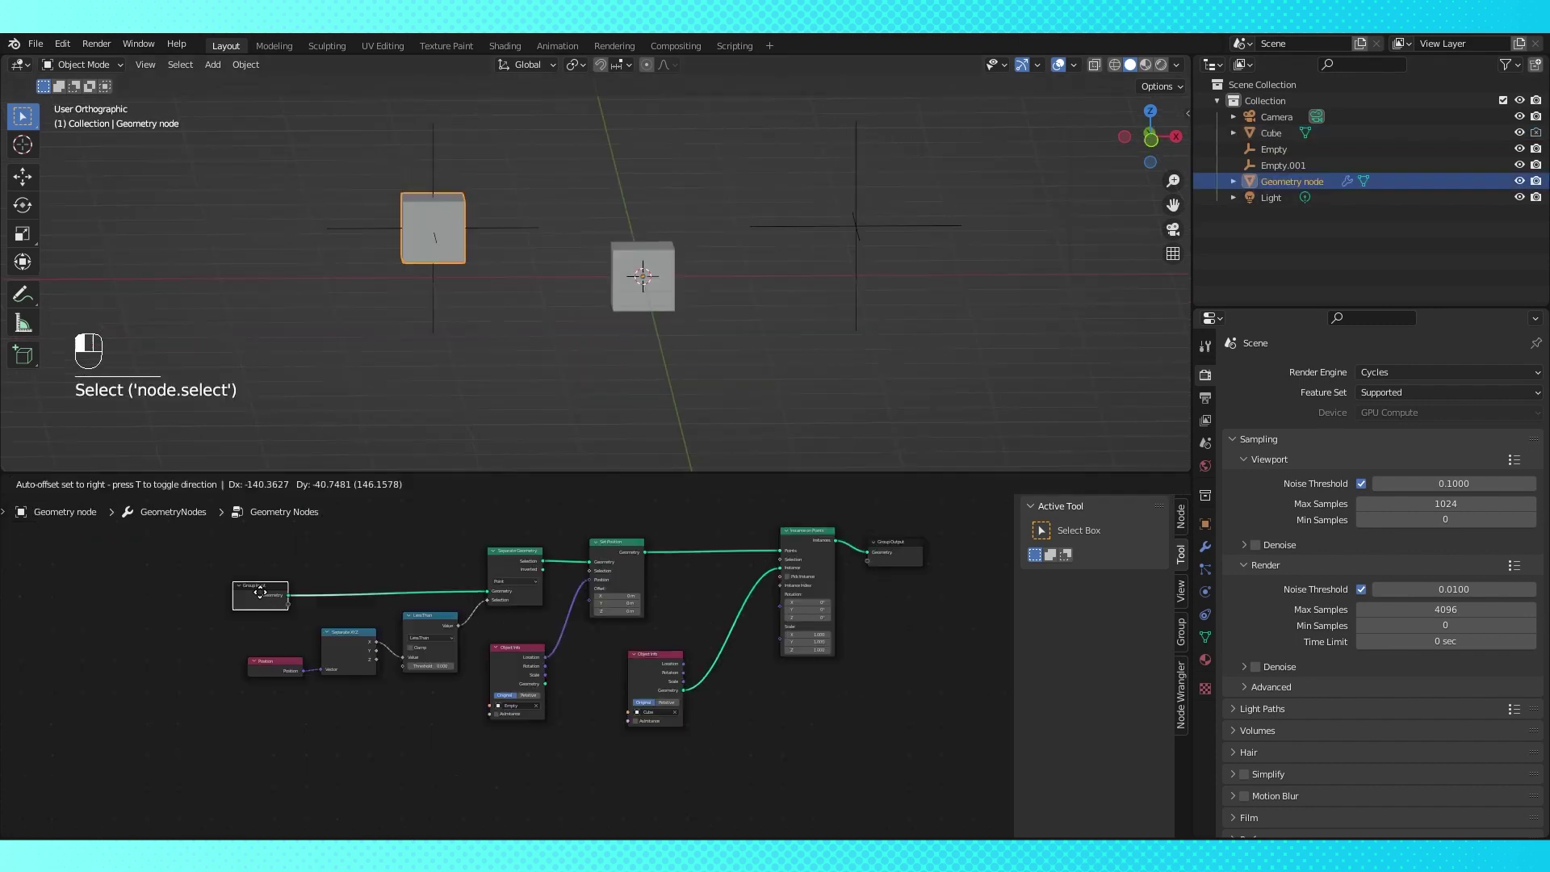
Rearrange the nodes so that Empty's Object Info and Set Position sit above Separate Geometry
drag(476, 605, 507, 558)
middle_drag(524, 625, 497, 720)
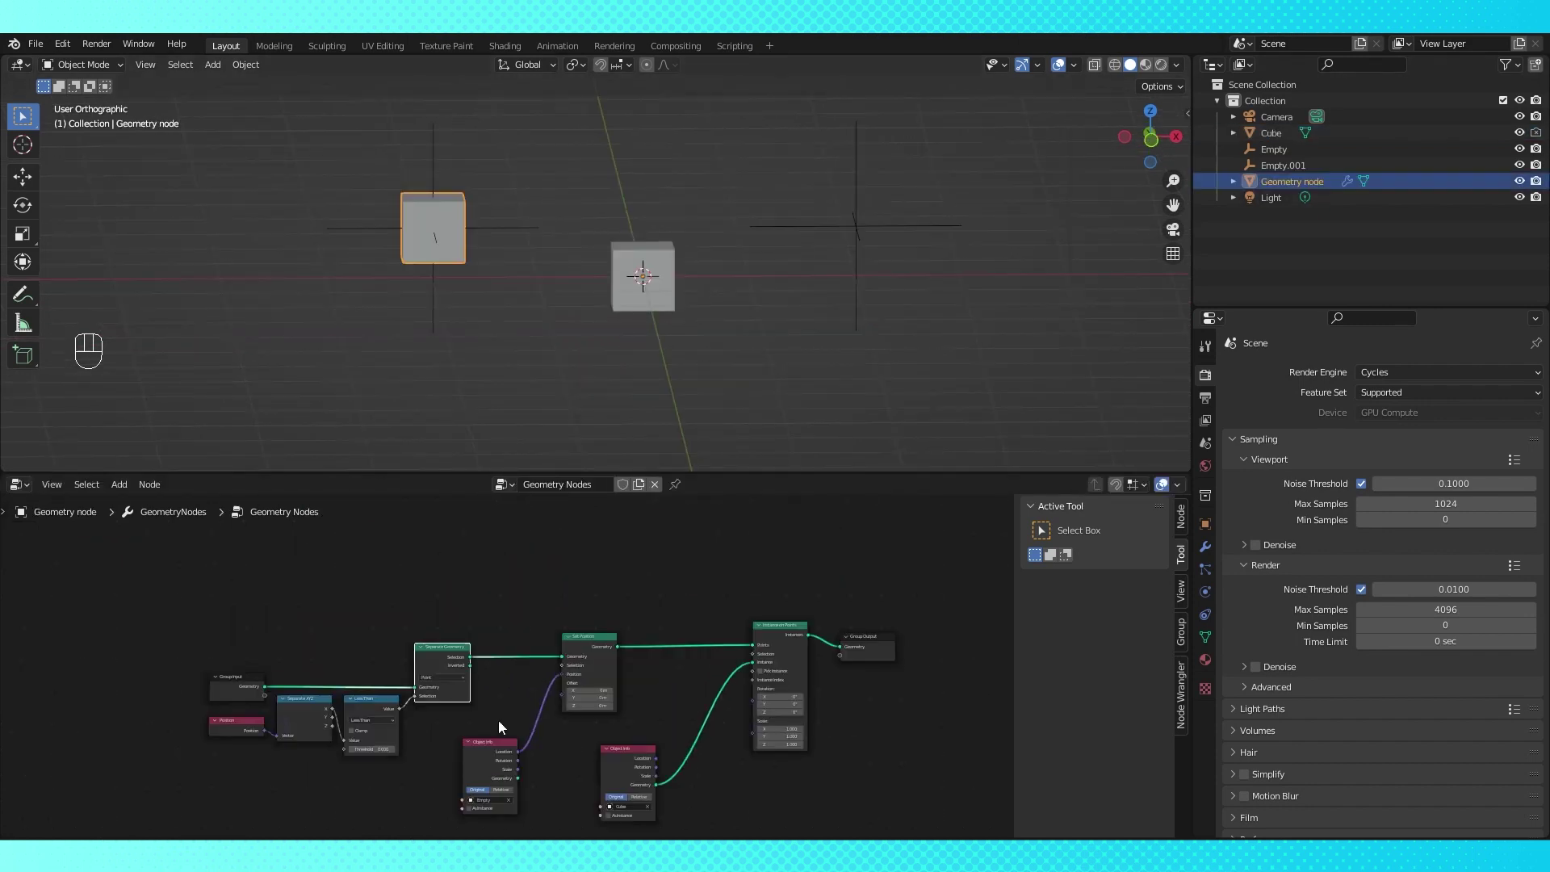
drag(497, 742, 445, 557)
drag(585, 644, 515, 536)
middle_drag(517, 541, 371, 614)
scroll(516, 613, down, 2)
Reposition Instance on Points with Cube's Object Info beside it, and move Group Output farther along the chain
drag(703, 751, 605, 686)
drag(616, 699, 646, 603)
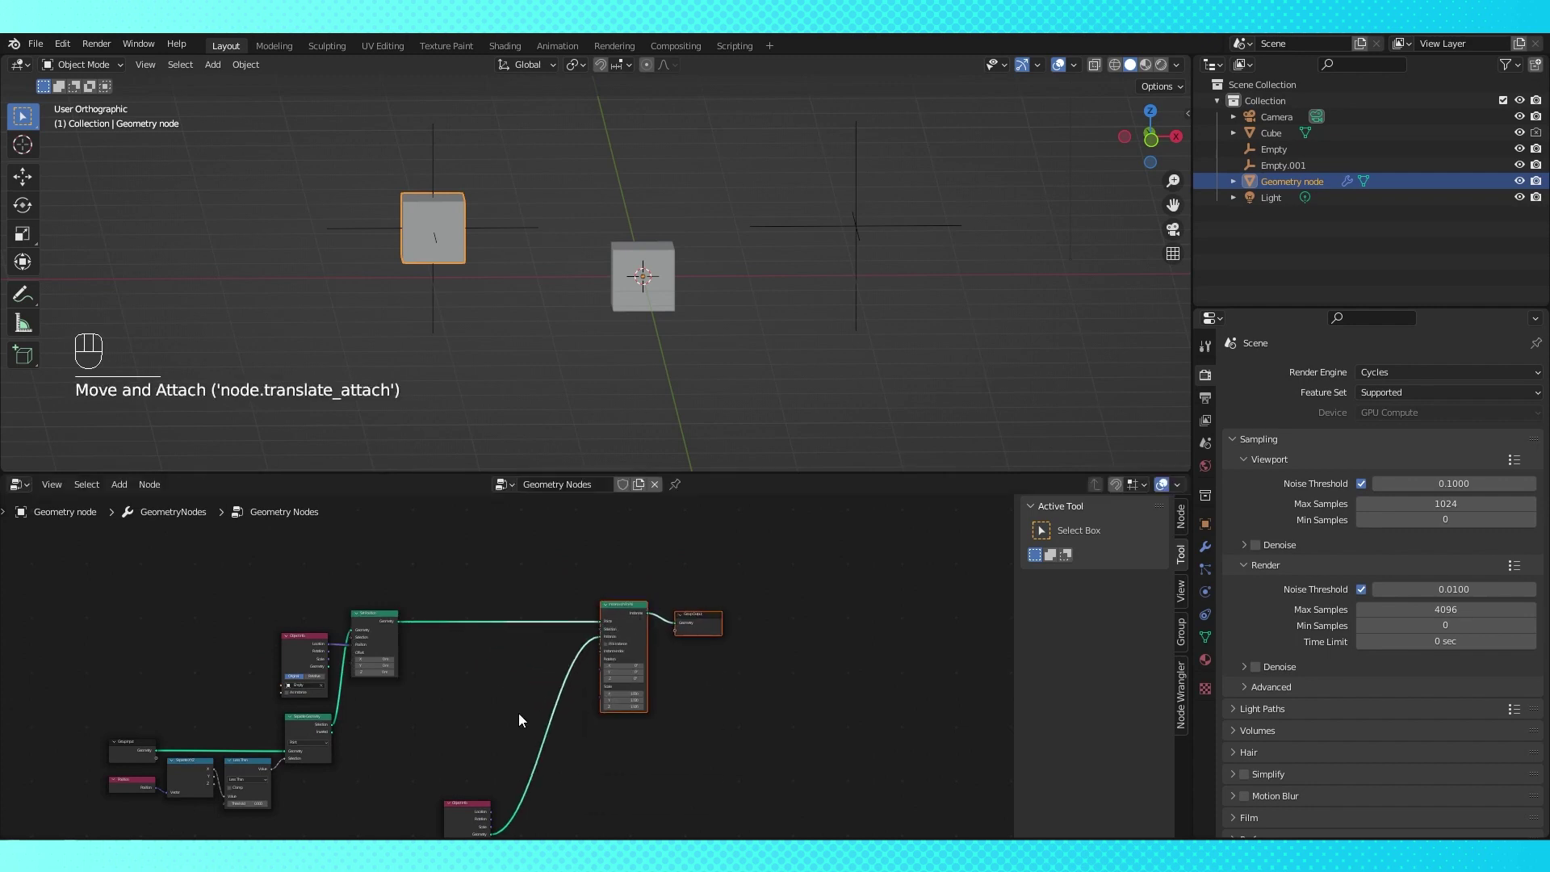
drag(469, 804, 532, 636)
middle_drag(738, 734, 725, 667)
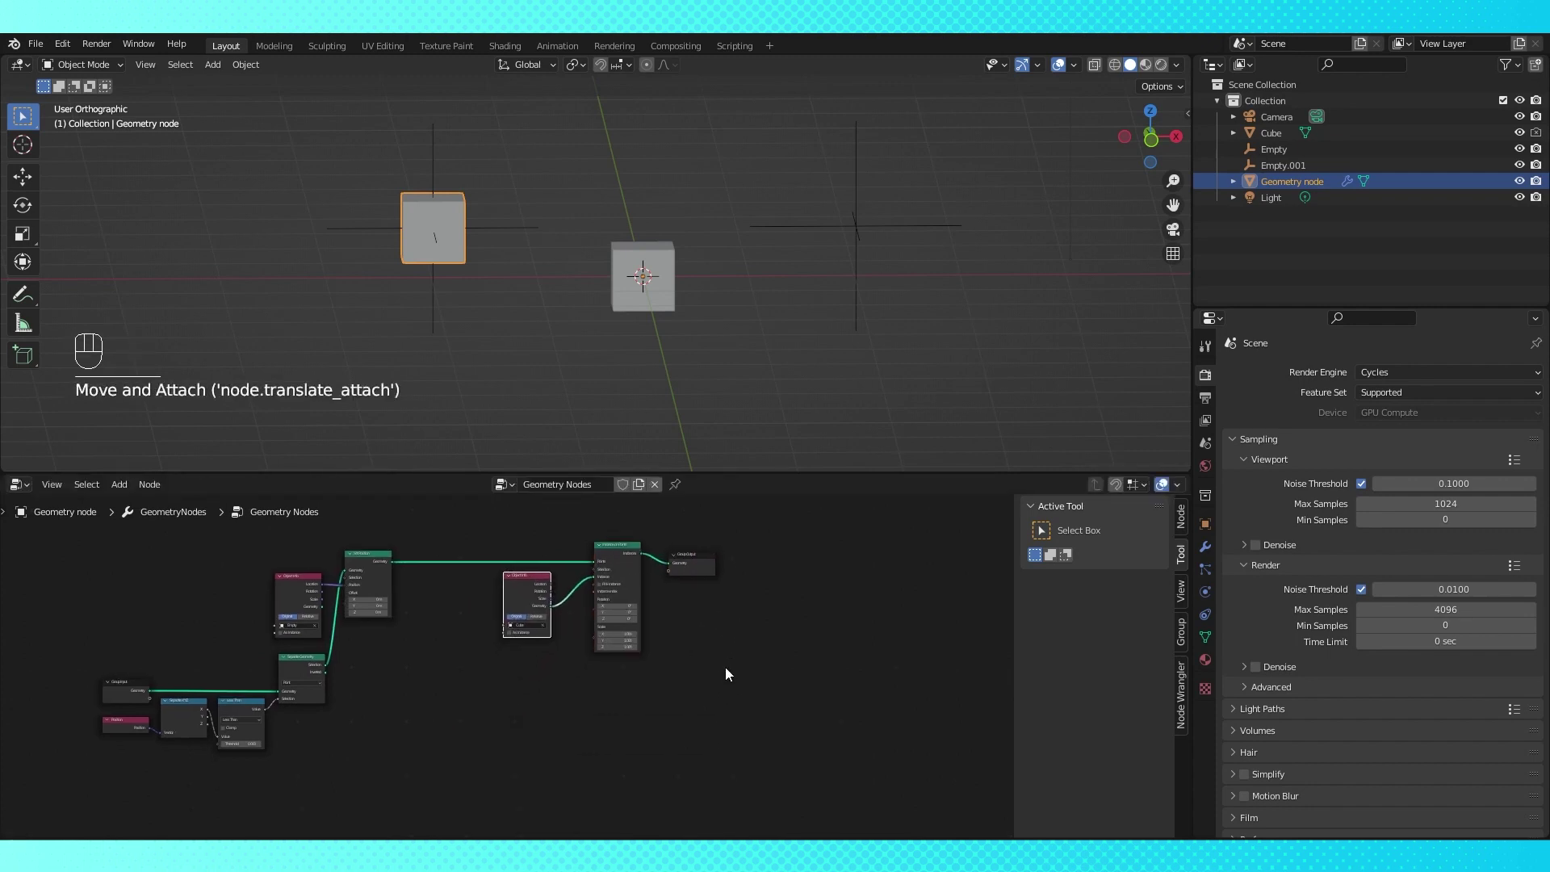
drag(692, 562, 772, 548)
shift+middle_drag(690, 586, 708, 565)
scroll(664, 594, up, 2)
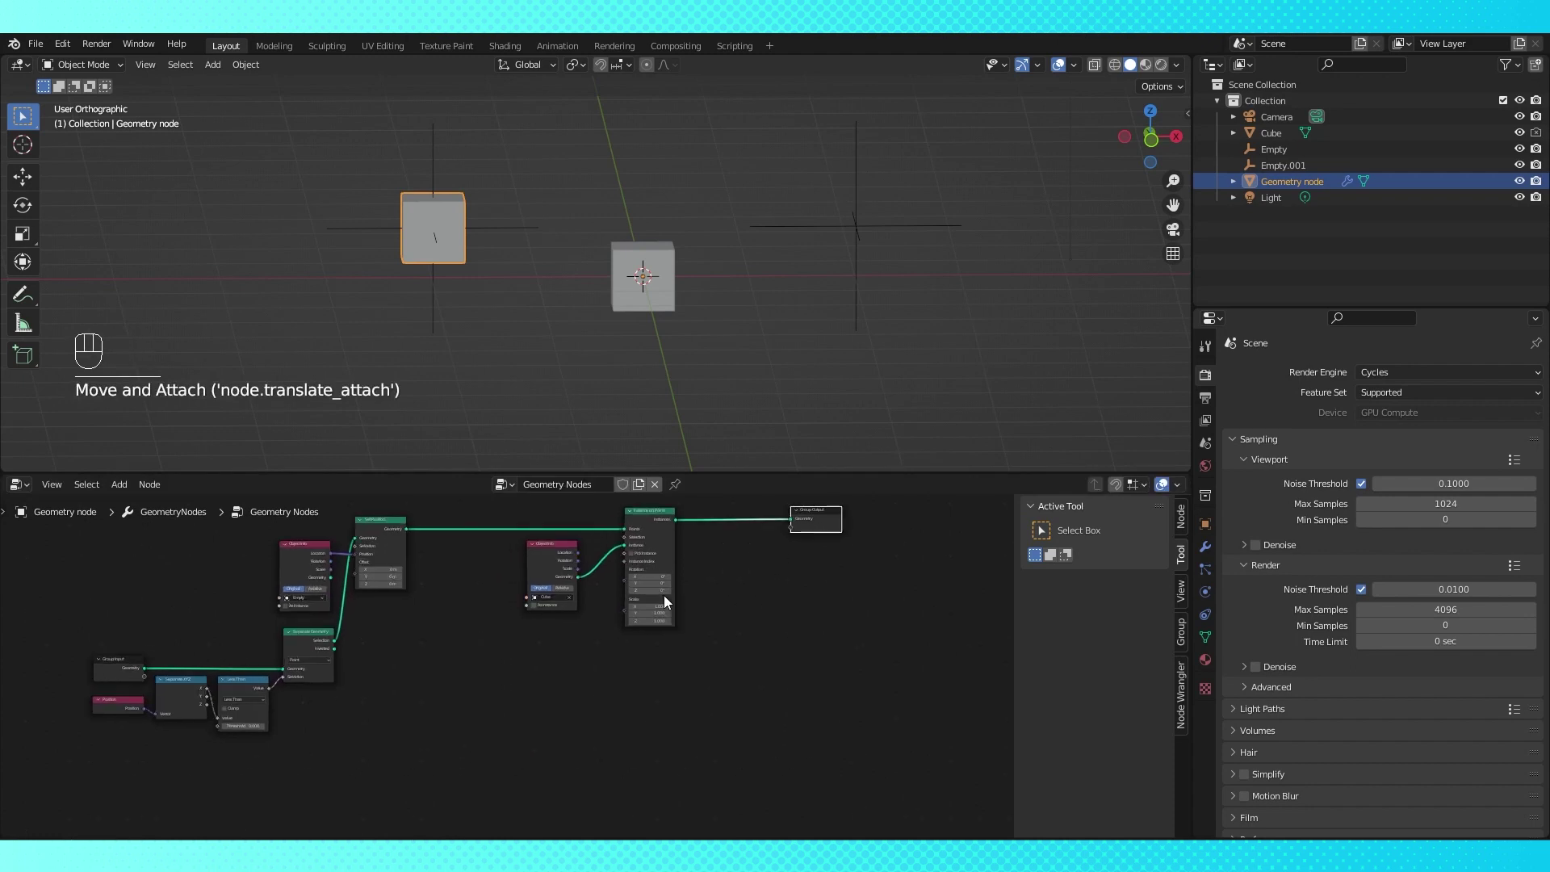
Duplicate the Set Position node below the first and feed its Geometry from Separate Geometry's Inverted output
click(370, 518)
key(shift+d)
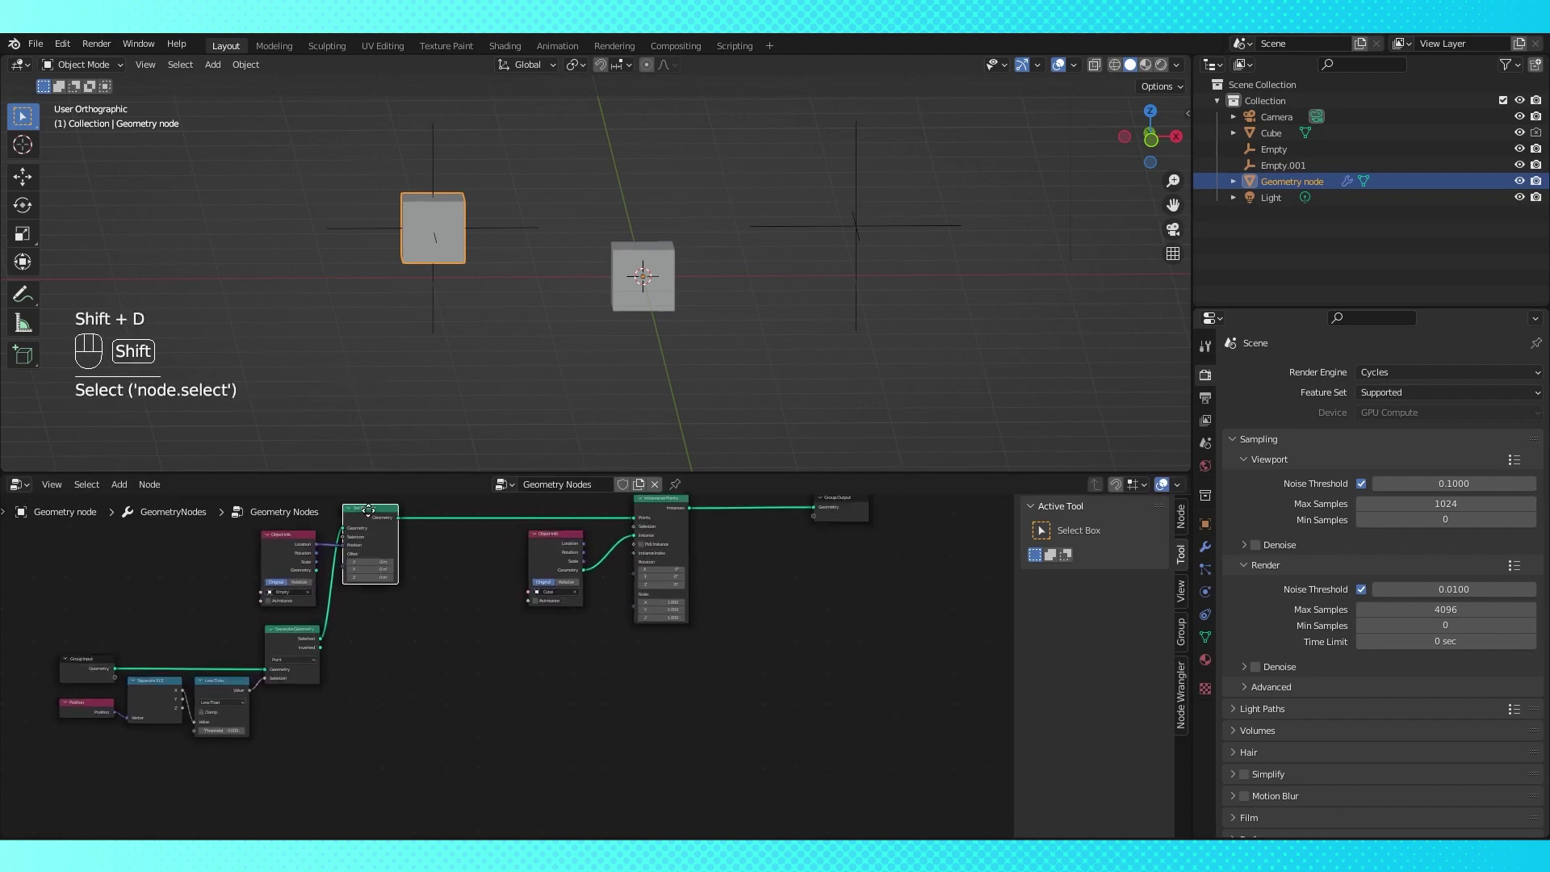
drag(321, 647, 435, 695)
shift+middle_drag(610, 671, 501, 721)
Insert a Join Geometry node before Group Output and link the second Set Position's Geometry into it
drag(738, 548, 845, 548)
key(shift+a)
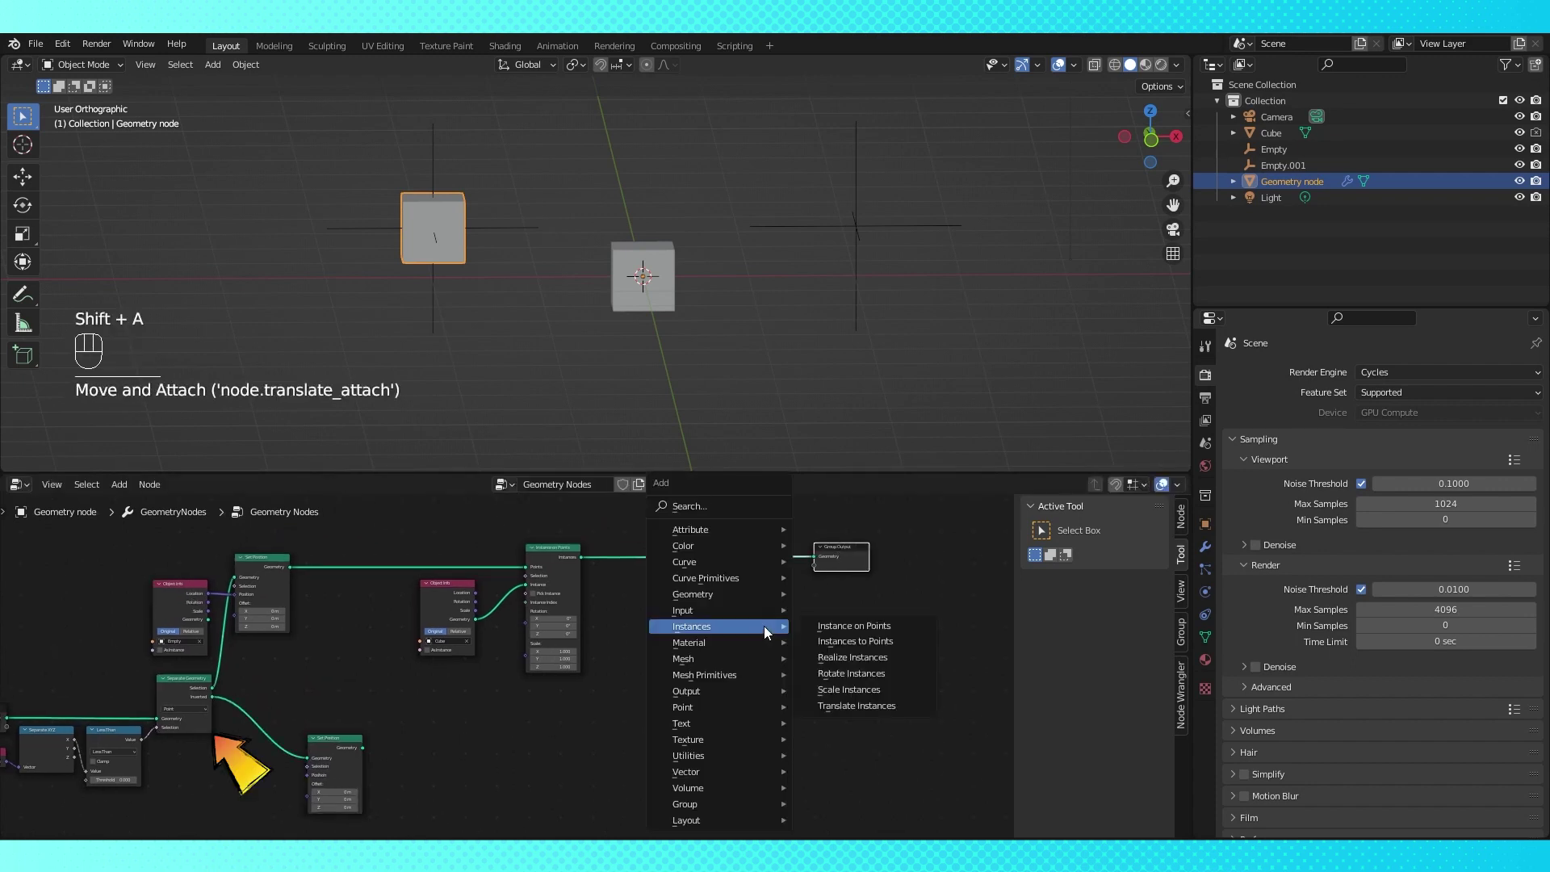
mouse_move(719, 593)
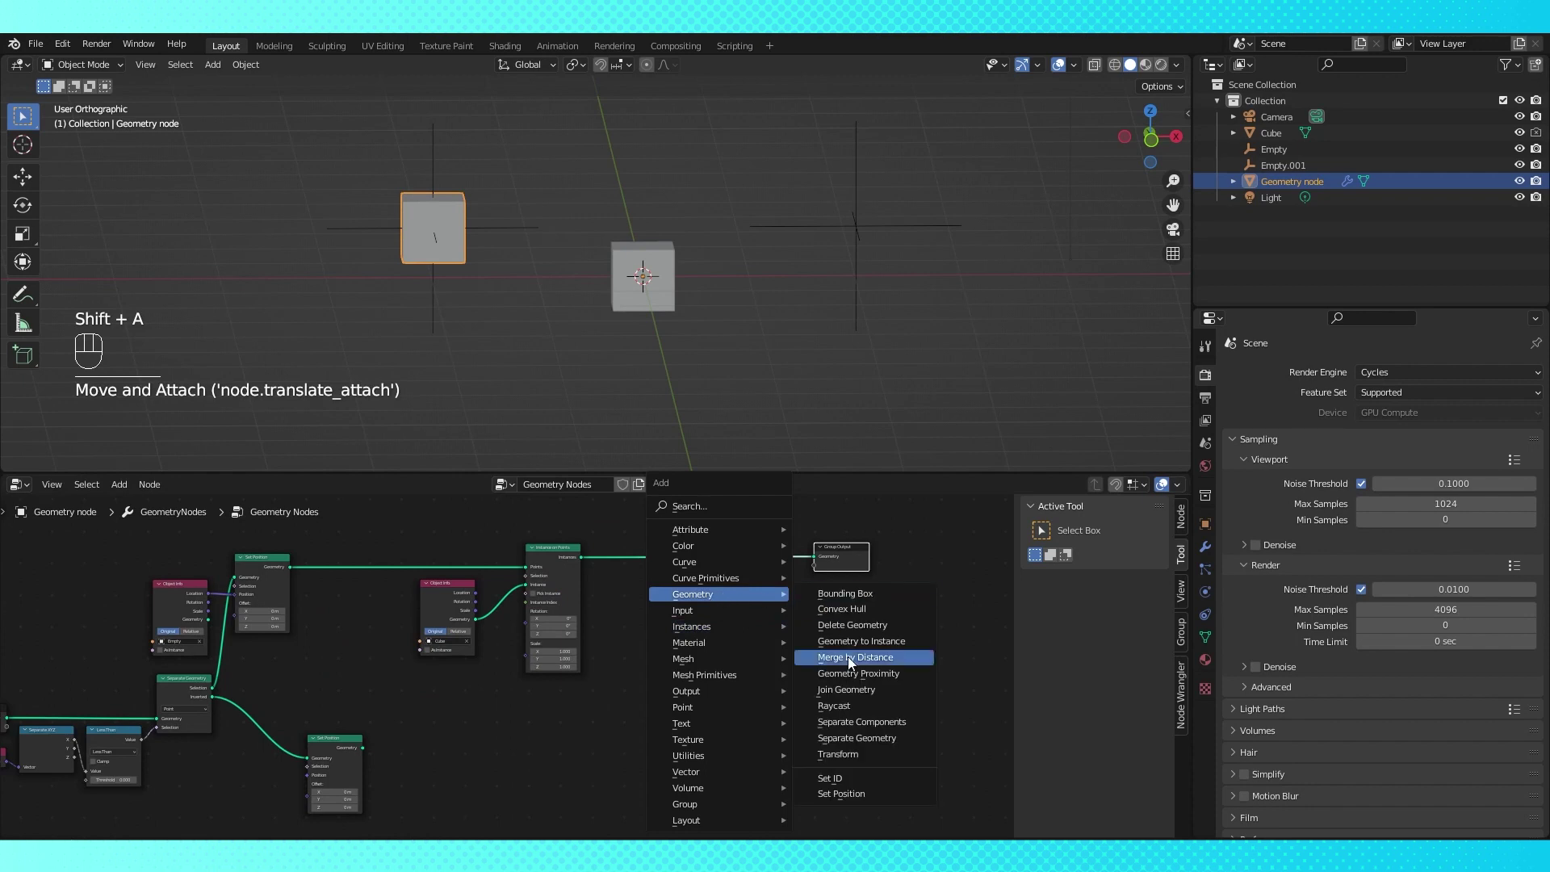
click(849, 689)
click(727, 546)
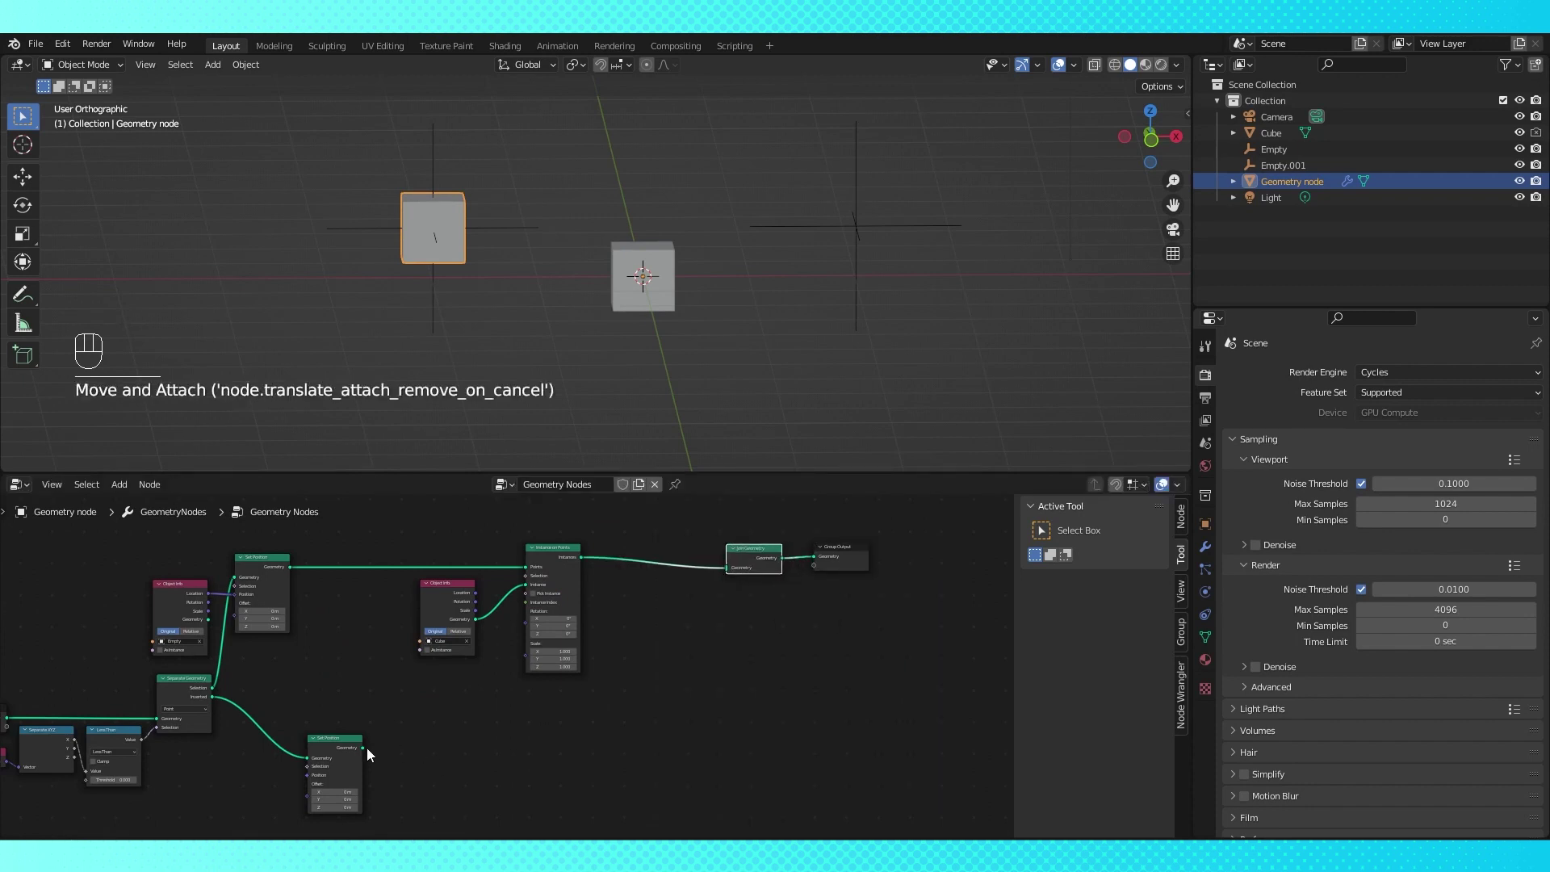
drag(363, 748, 731, 567)
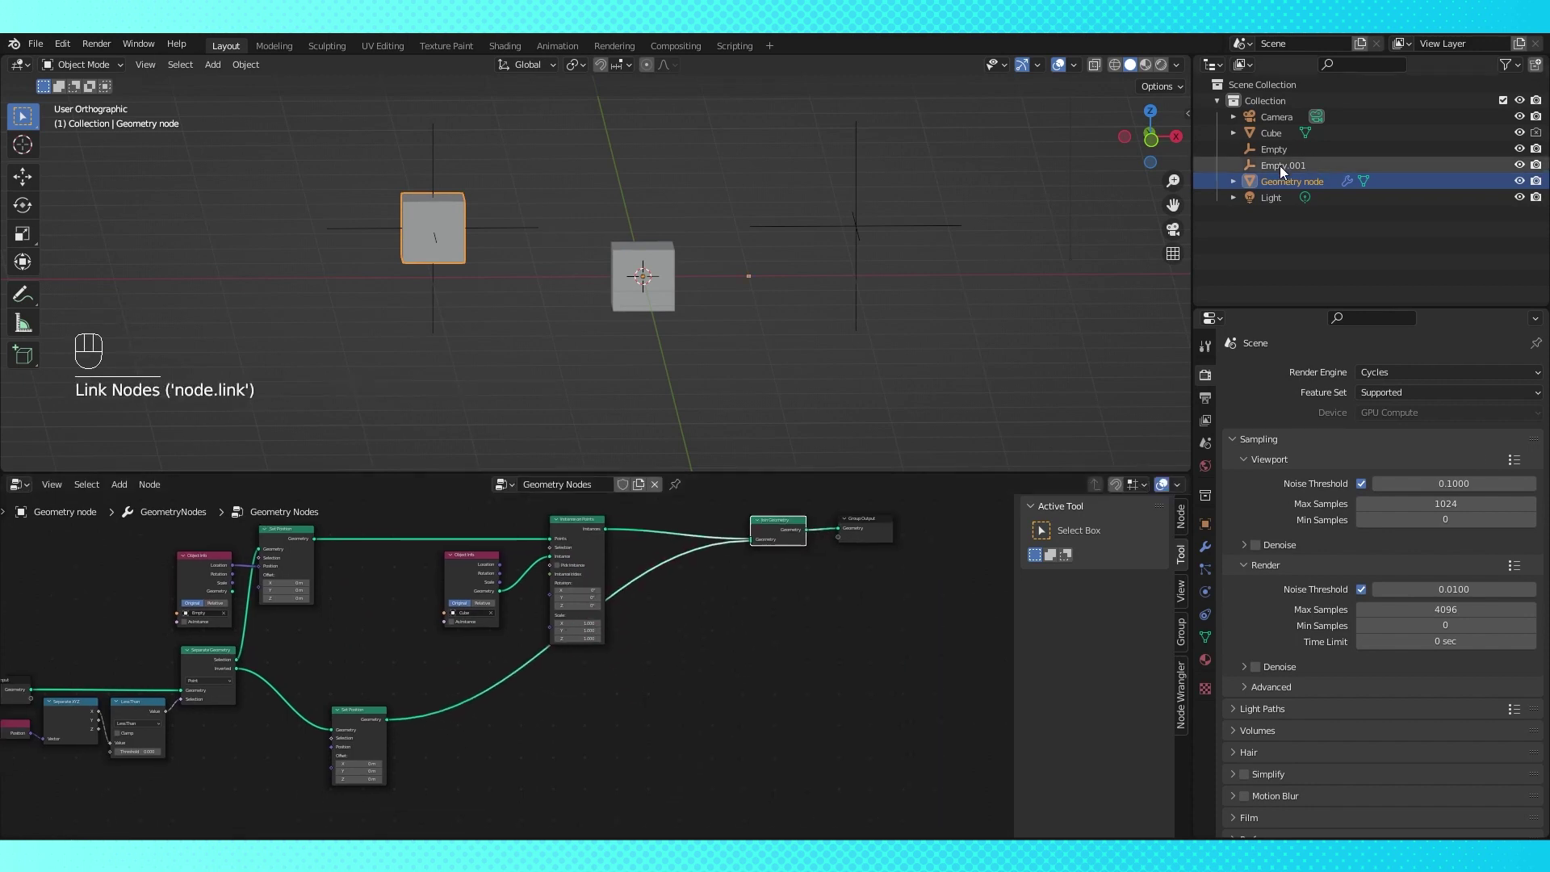
Add an Object Info node for Empty.001 and link its Location to the second Set Position's Position
shift+drag(1292, 163, 224, 773)
middle_drag(522, 708, 726, 562)
scroll(718, 646, up, 4)
middle_drag(471, 645, 416, 712)
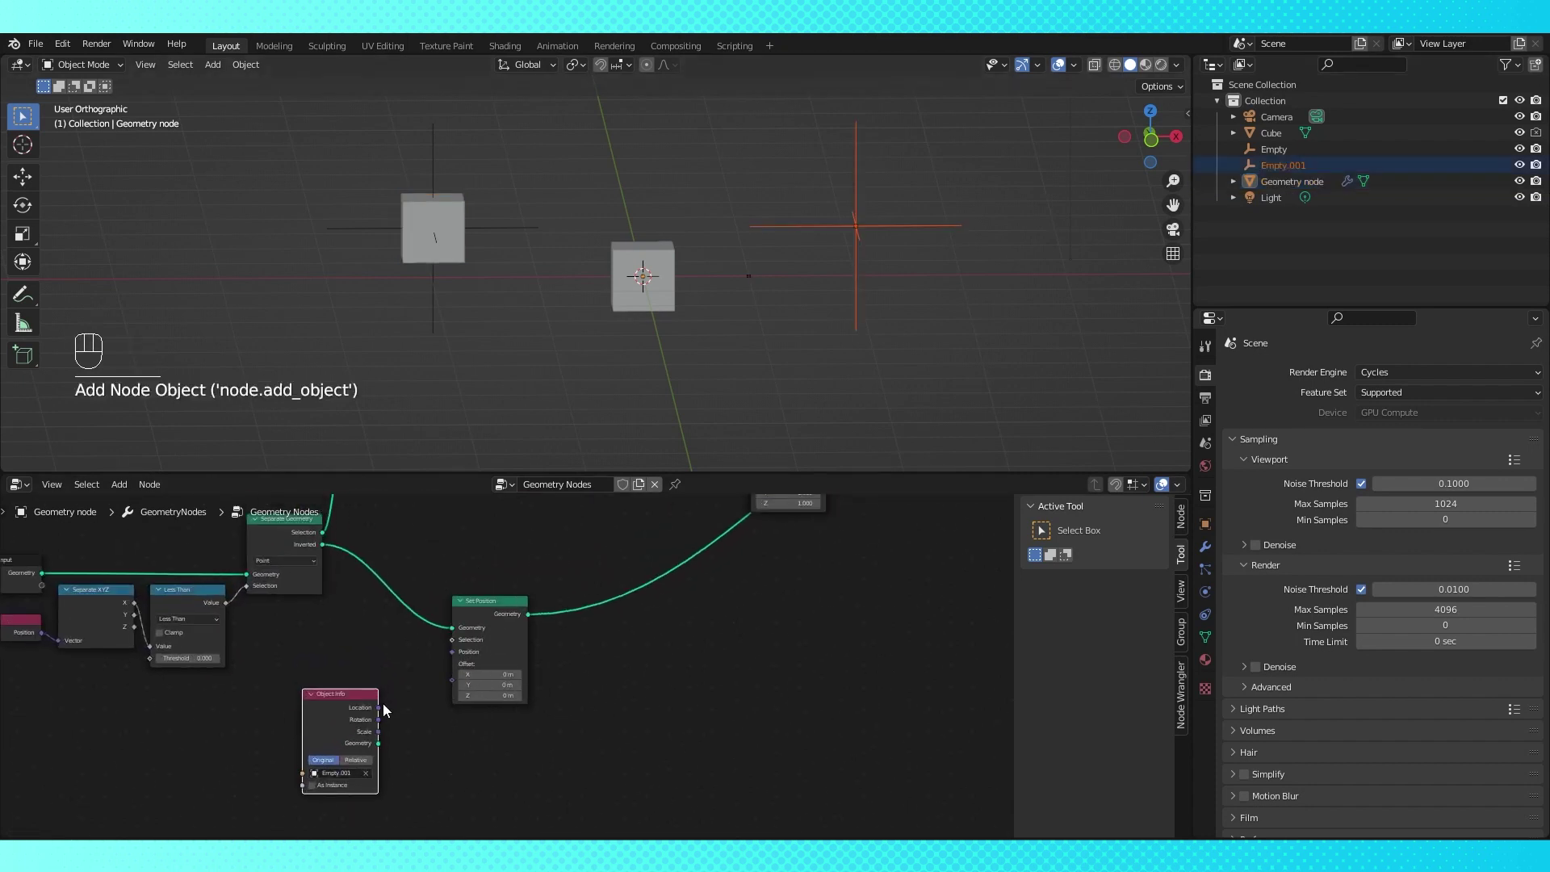
drag(383, 709, 448, 655)
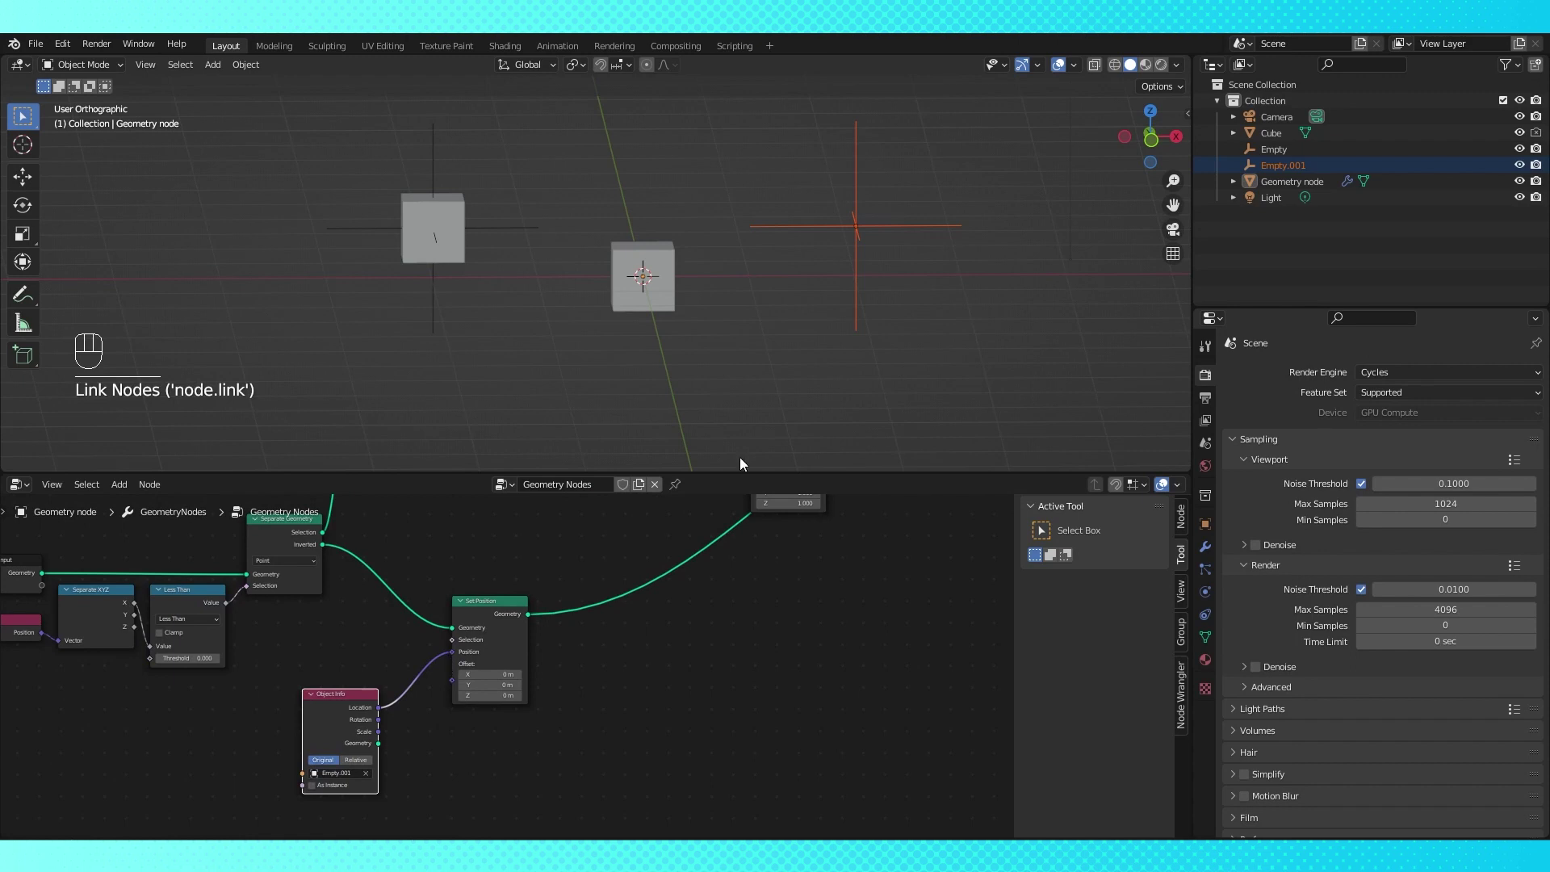
shift+middle_drag(735, 368, 712, 402)
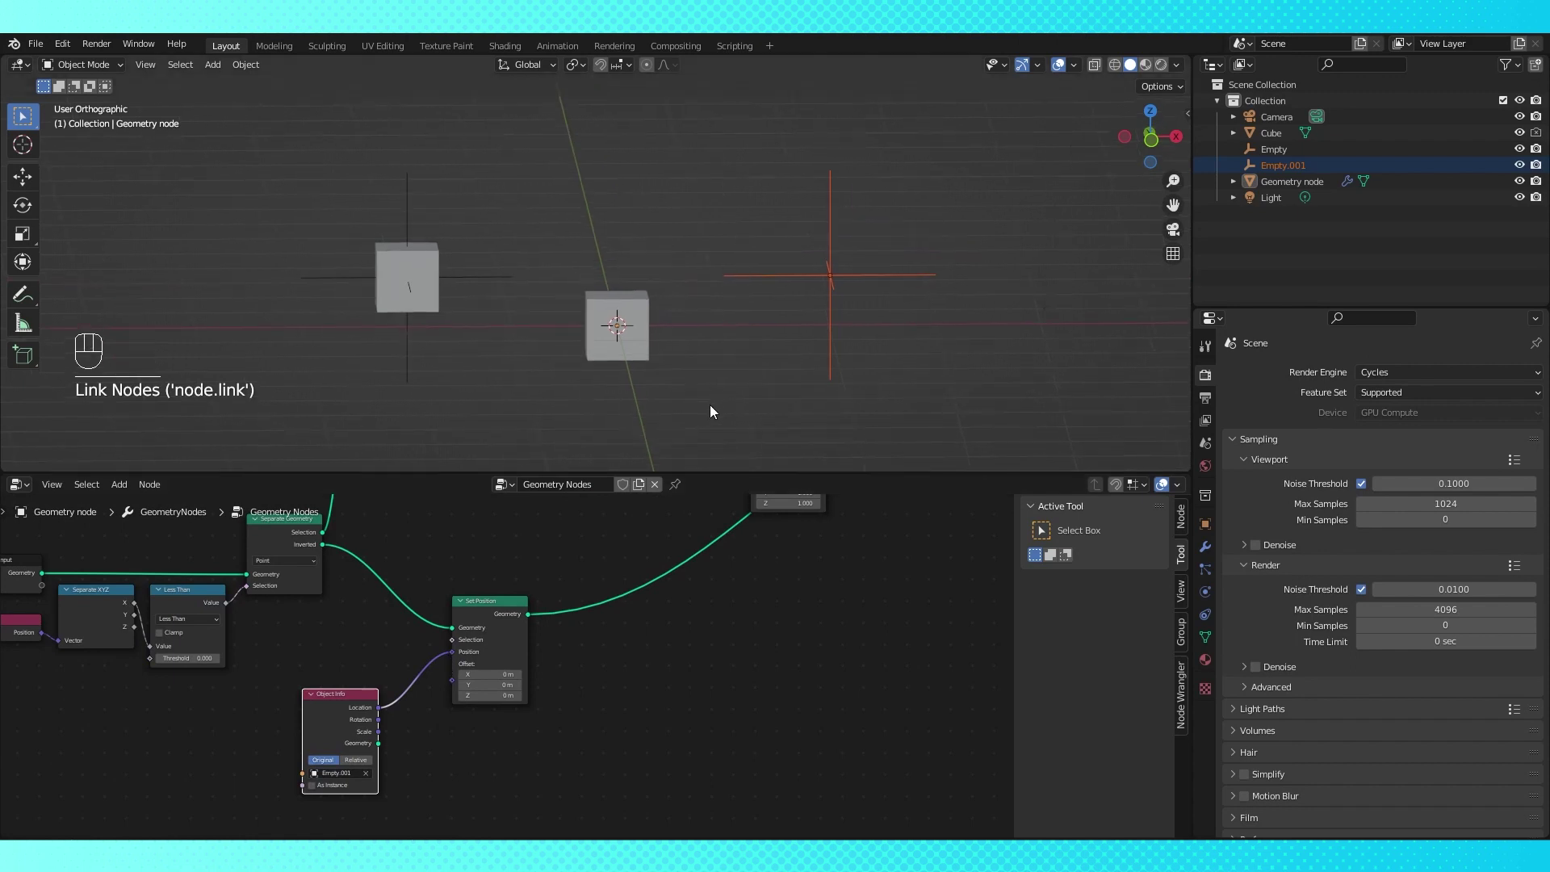
Reselect the Geometry node object and tidy the positions of Empty.001's Object Info and Join Geometry
click(1291, 181)
drag(351, 694, 352, 680)
scroll(727, 596, down, 4)
middle_drag(727, 595, 632, 658)
middle_drag(826, 633, 744, 669)
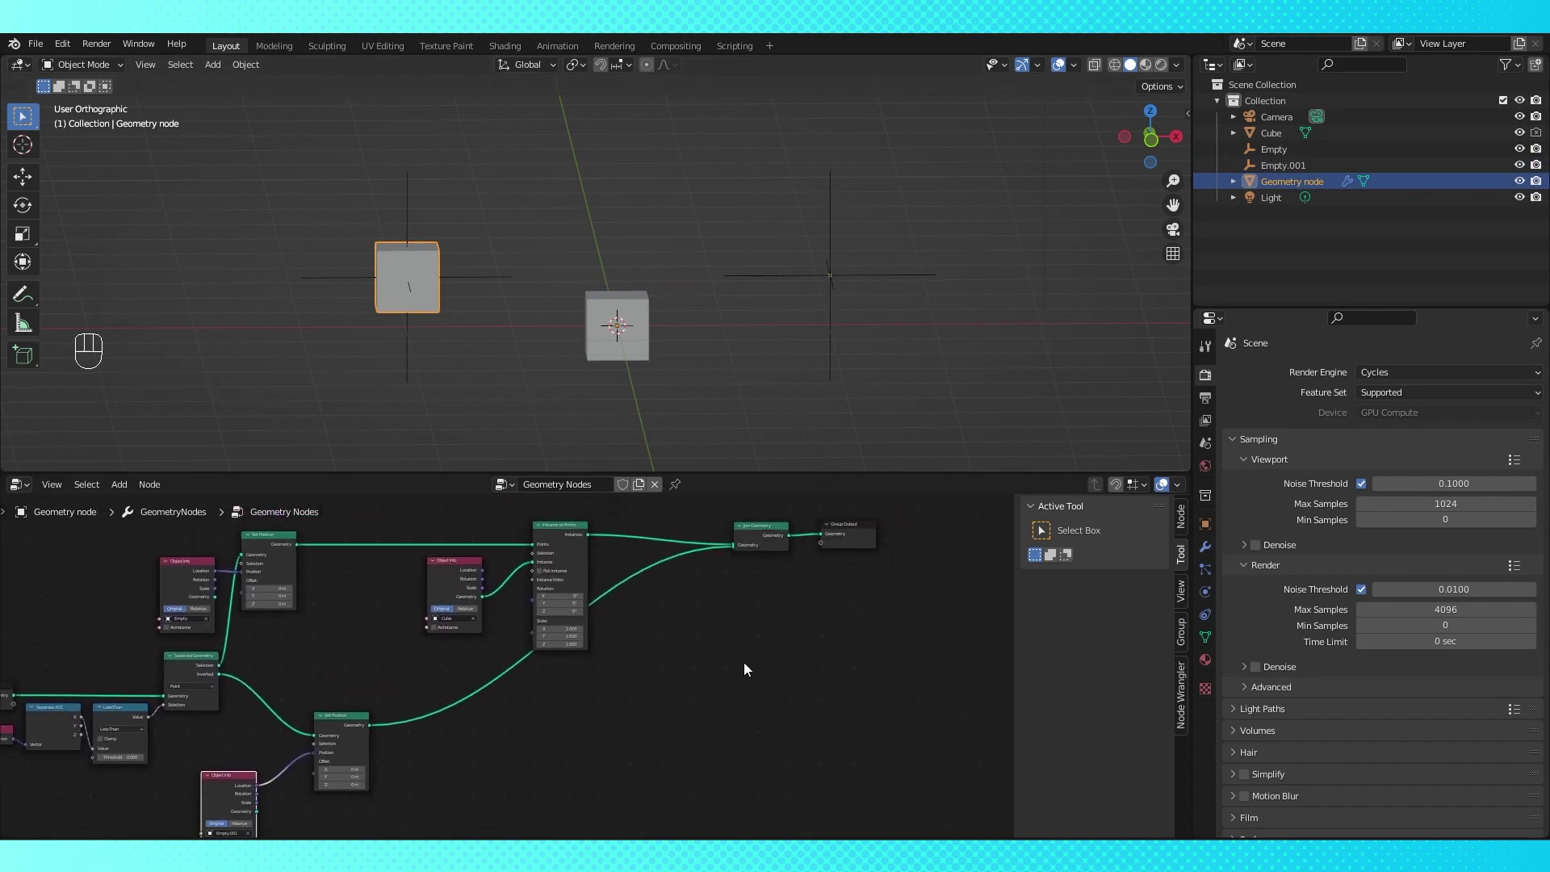
drag(760, 529, 774, 534)
middle_drag(774, 535, 774, 503)
In Edit Mode, move Cube's whole mesh about -0.3 m along X so one side face lies at its origin
right_click(639, 305)
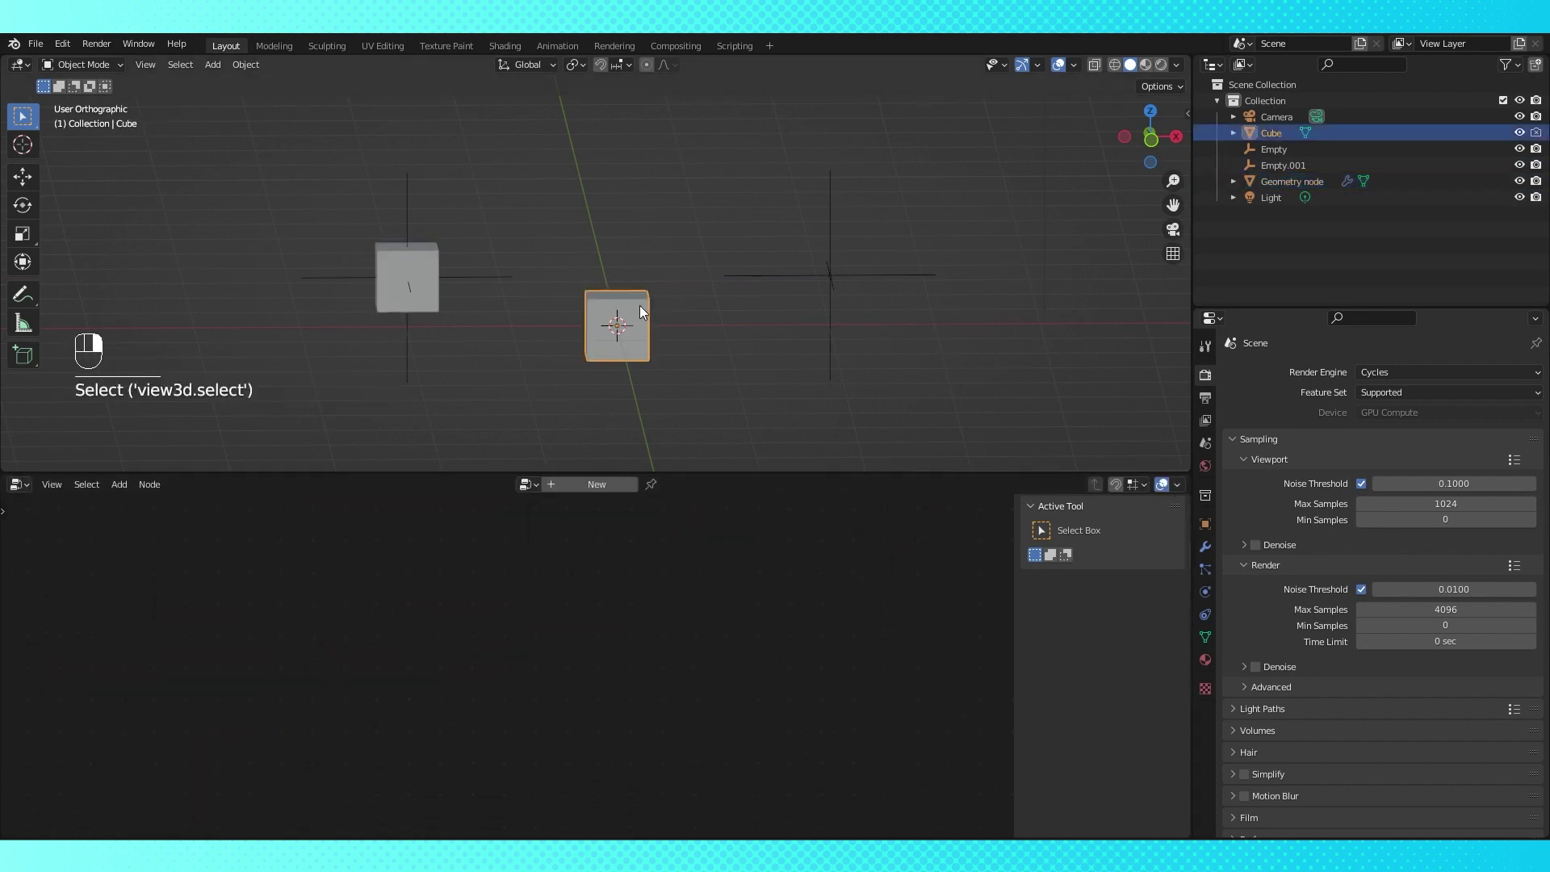
key(Tab)
key(KP_1)
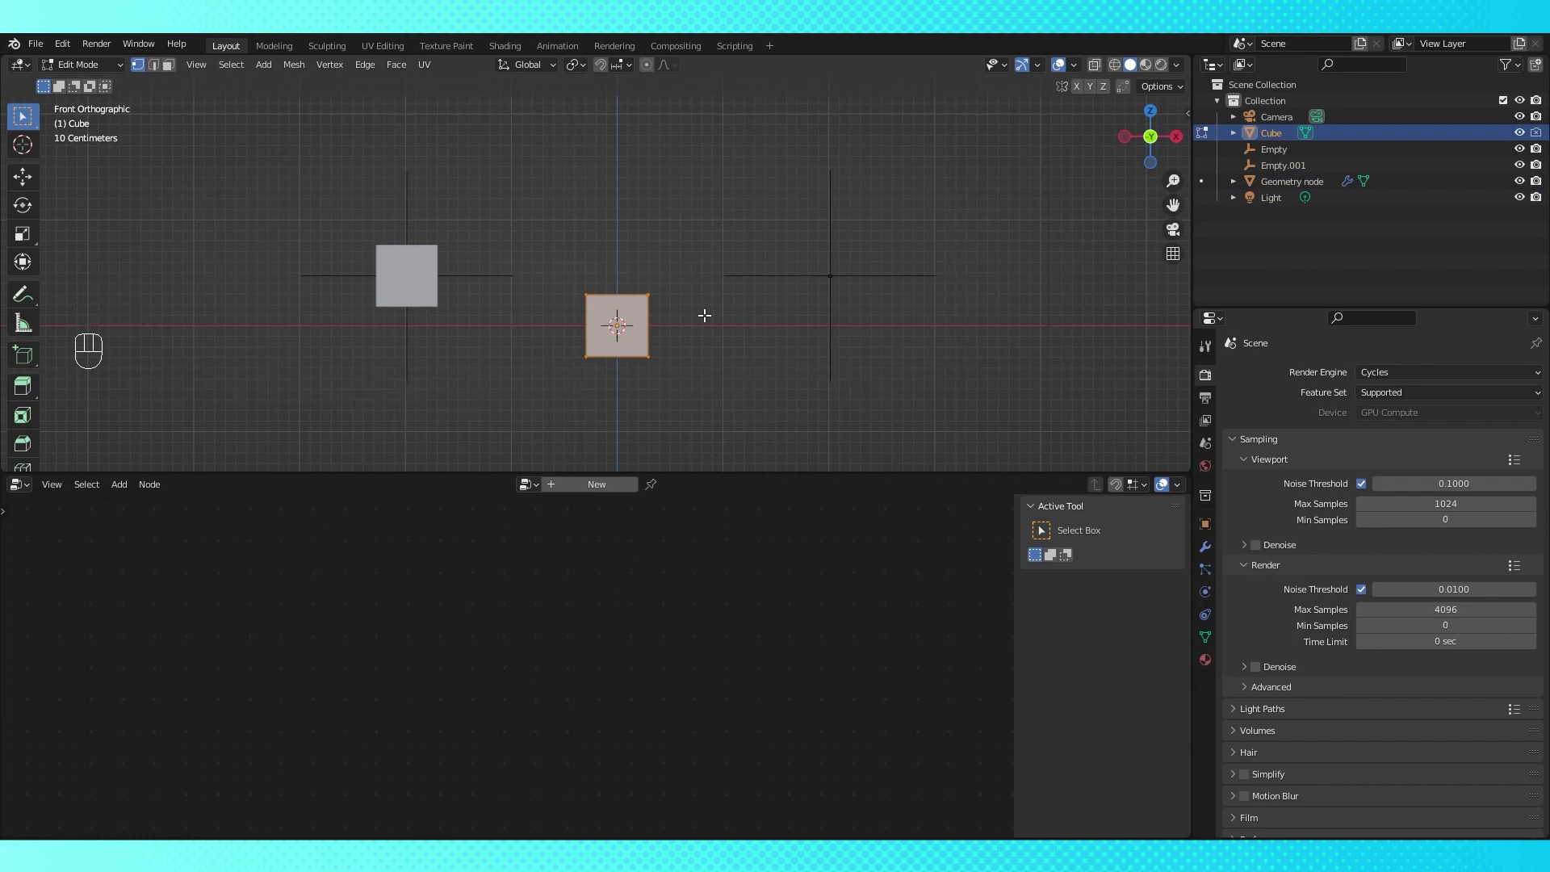
key(g)
key(Escape)
key(g)
key(x)
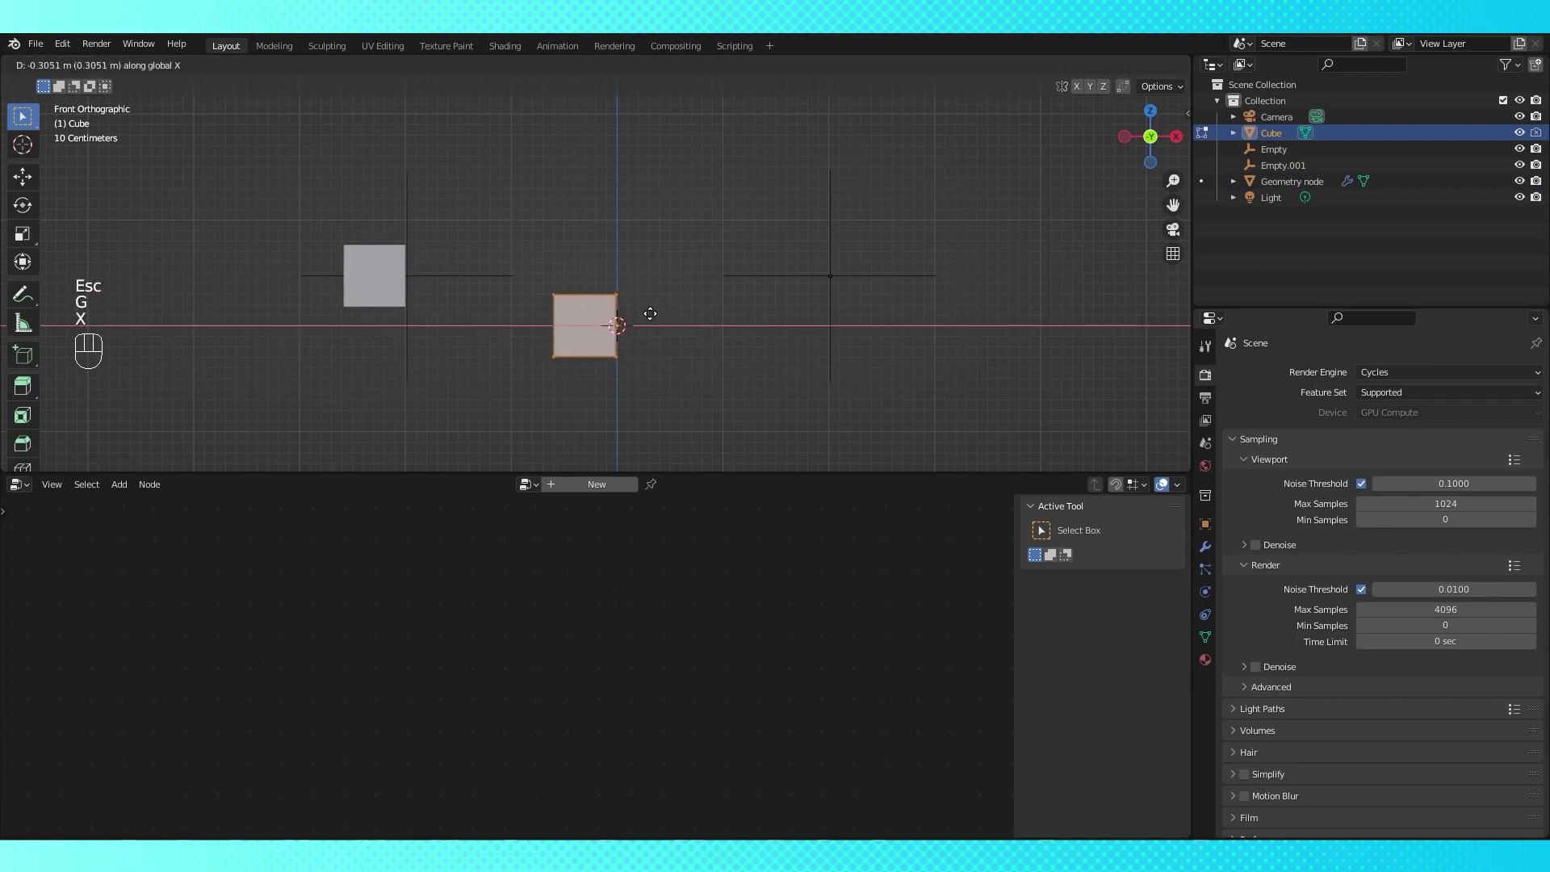
click(650, 312)
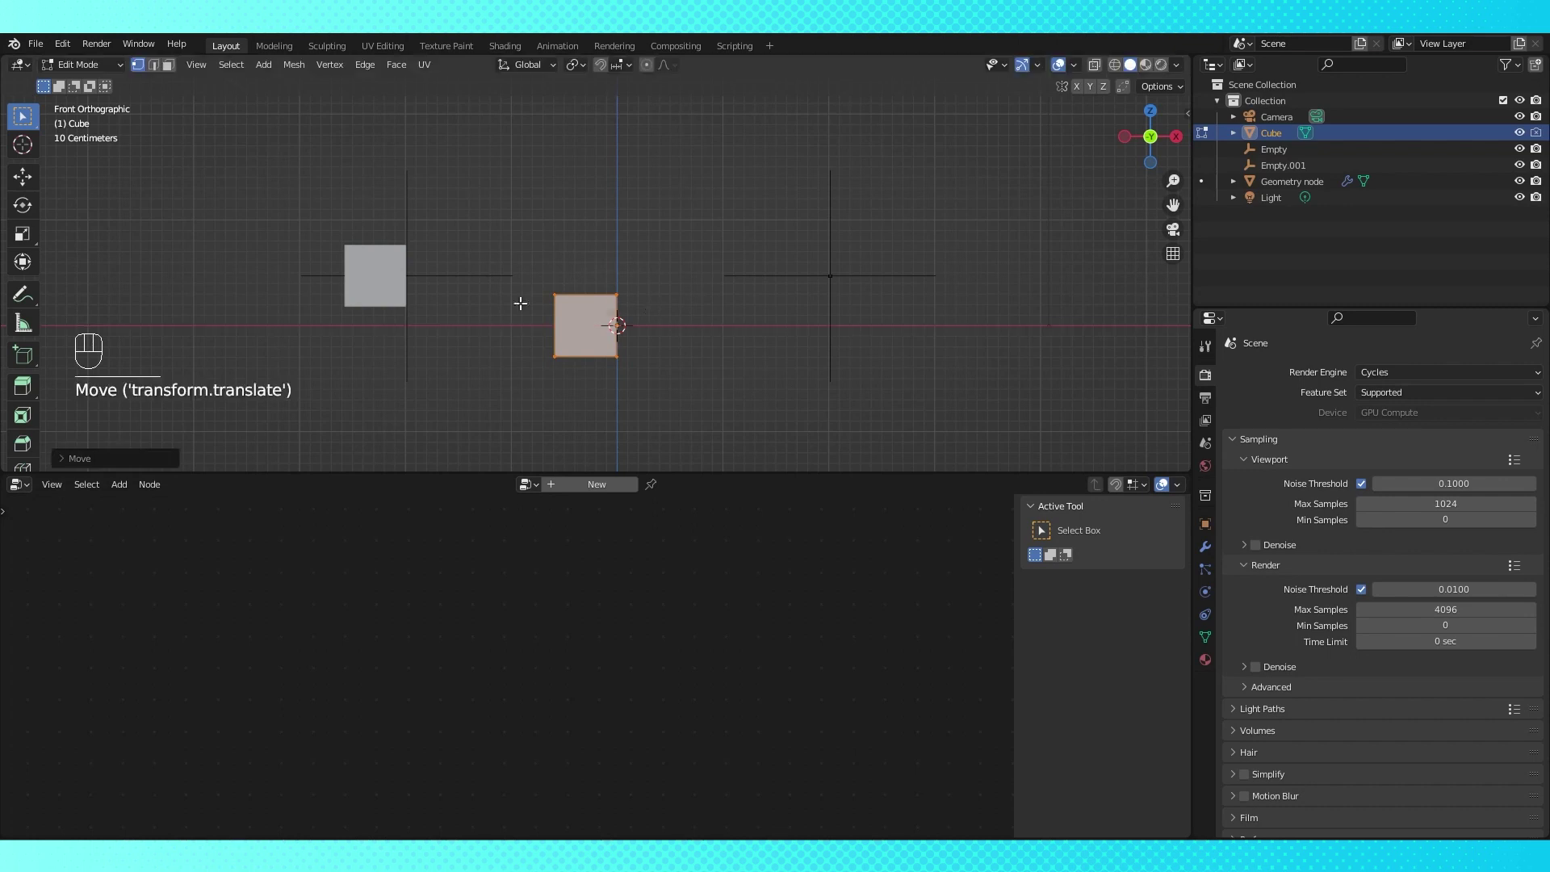
Stretch the cube by moving its side vertices farthest from the origin about -0.4 m along X, then return to Object Mode
middle_drag(519, 304, 545, 318)
click(555, 300)
key(KP_3)
key(KP_1)
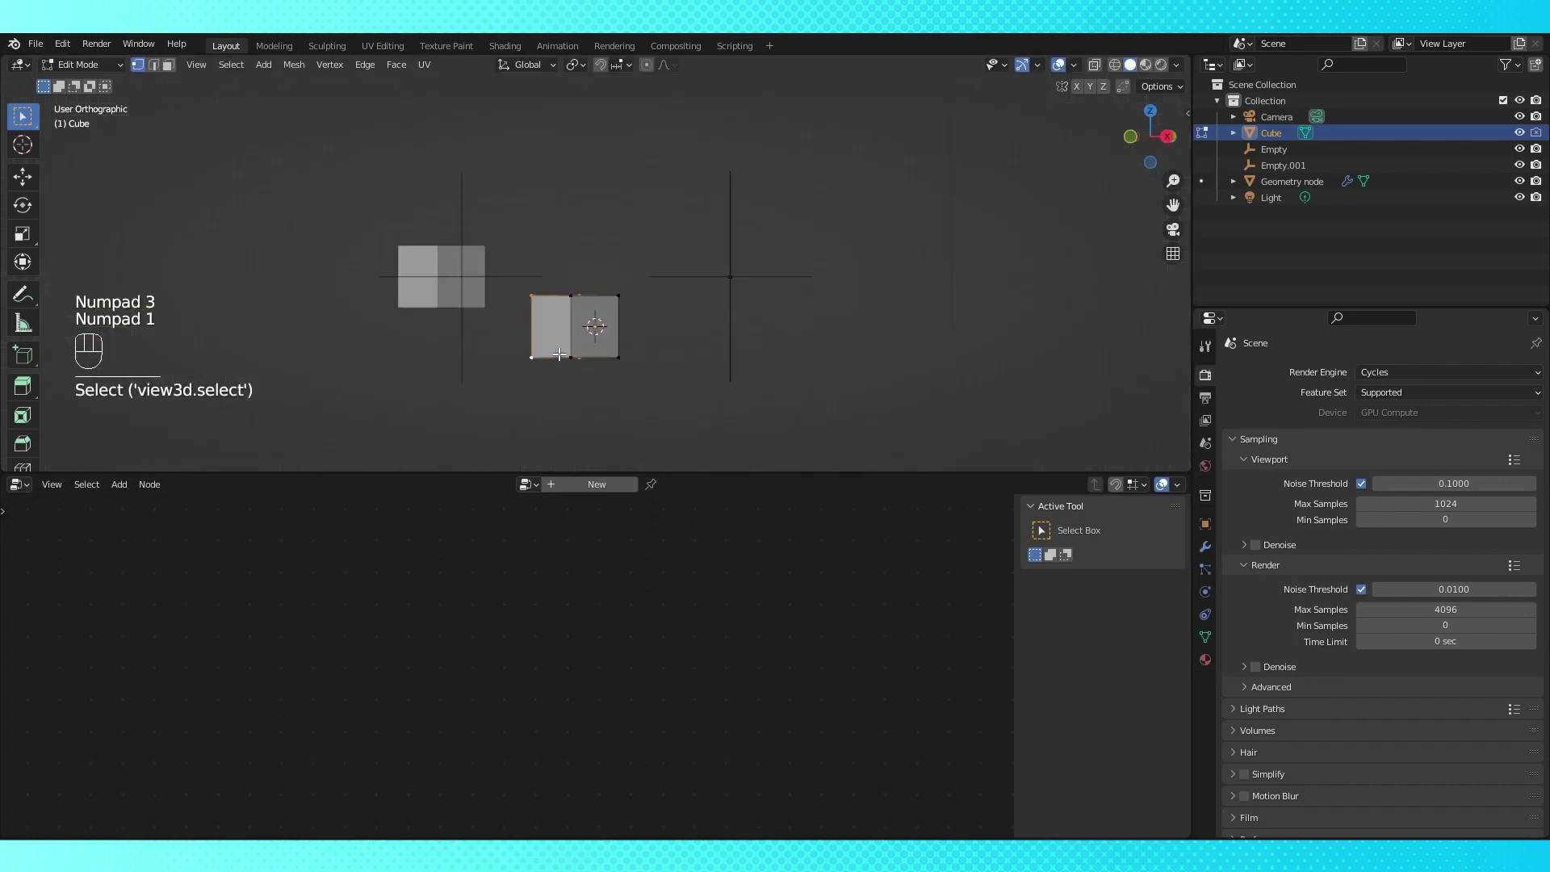
key(g)
key(x)
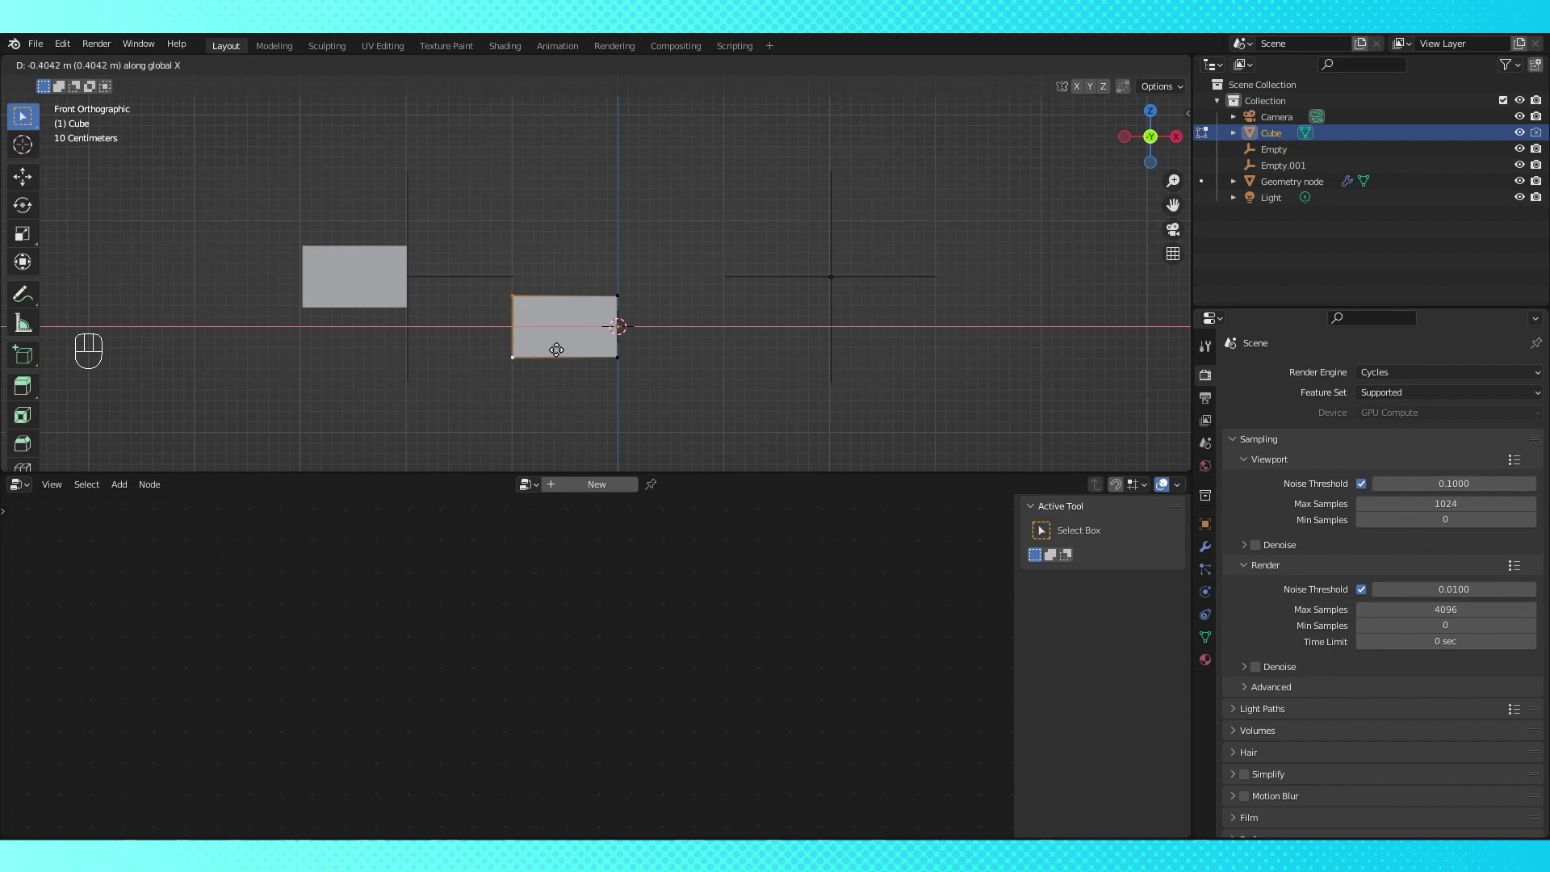
click(556, 350)
key(Tab)
middle_drag(599, 343, 646, 319)
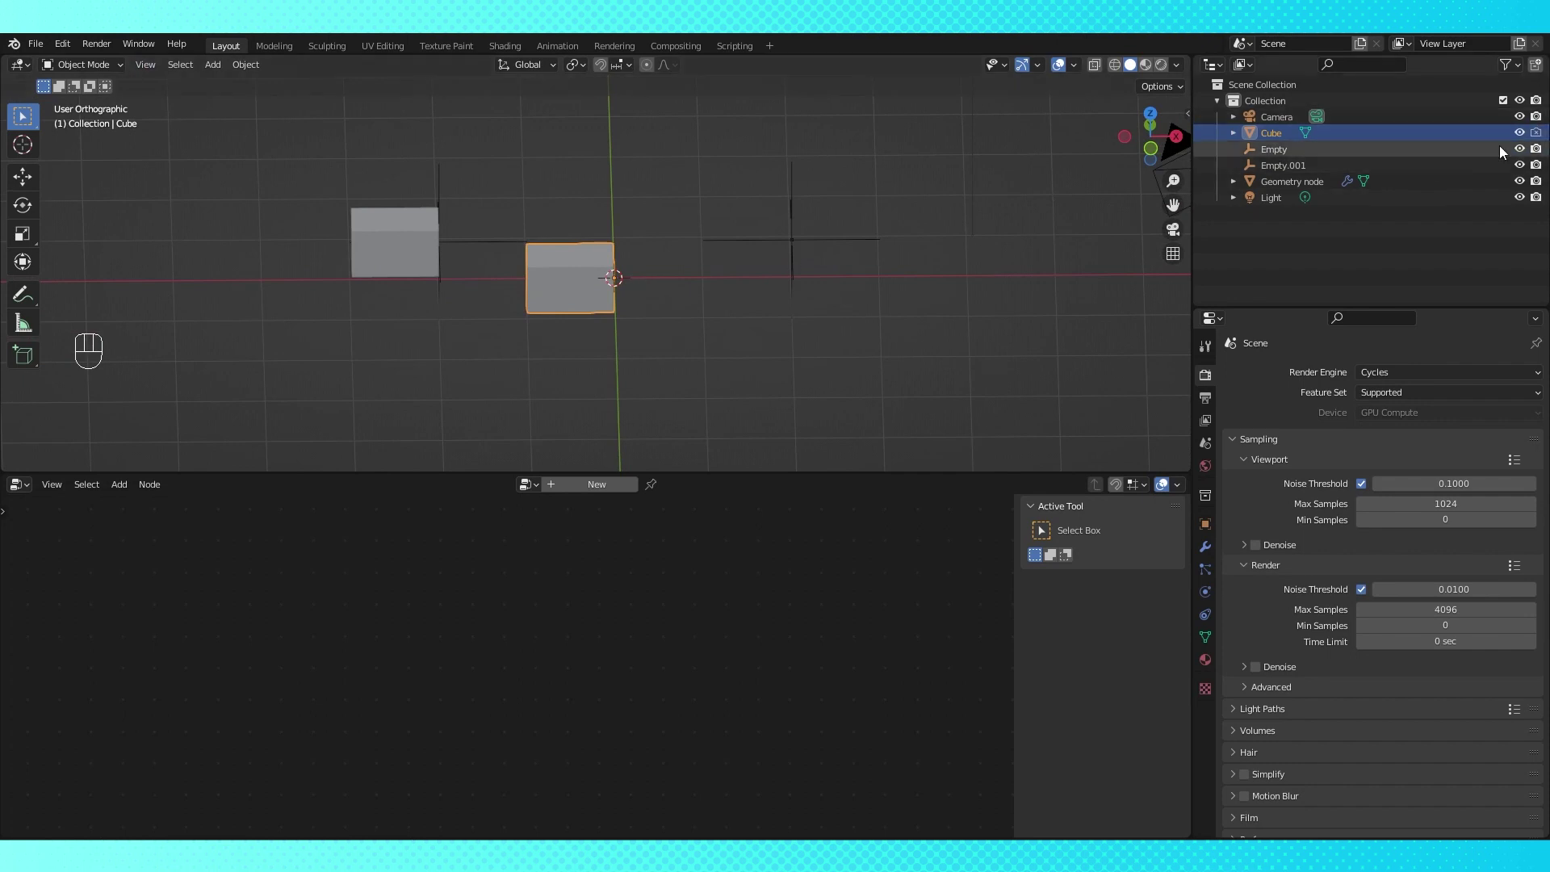
Hide Cube in the viewport and select the Geometry node object
click(1519, 132)
shift+middle_drag(636, 282, 582, 289)
click(404, 268)
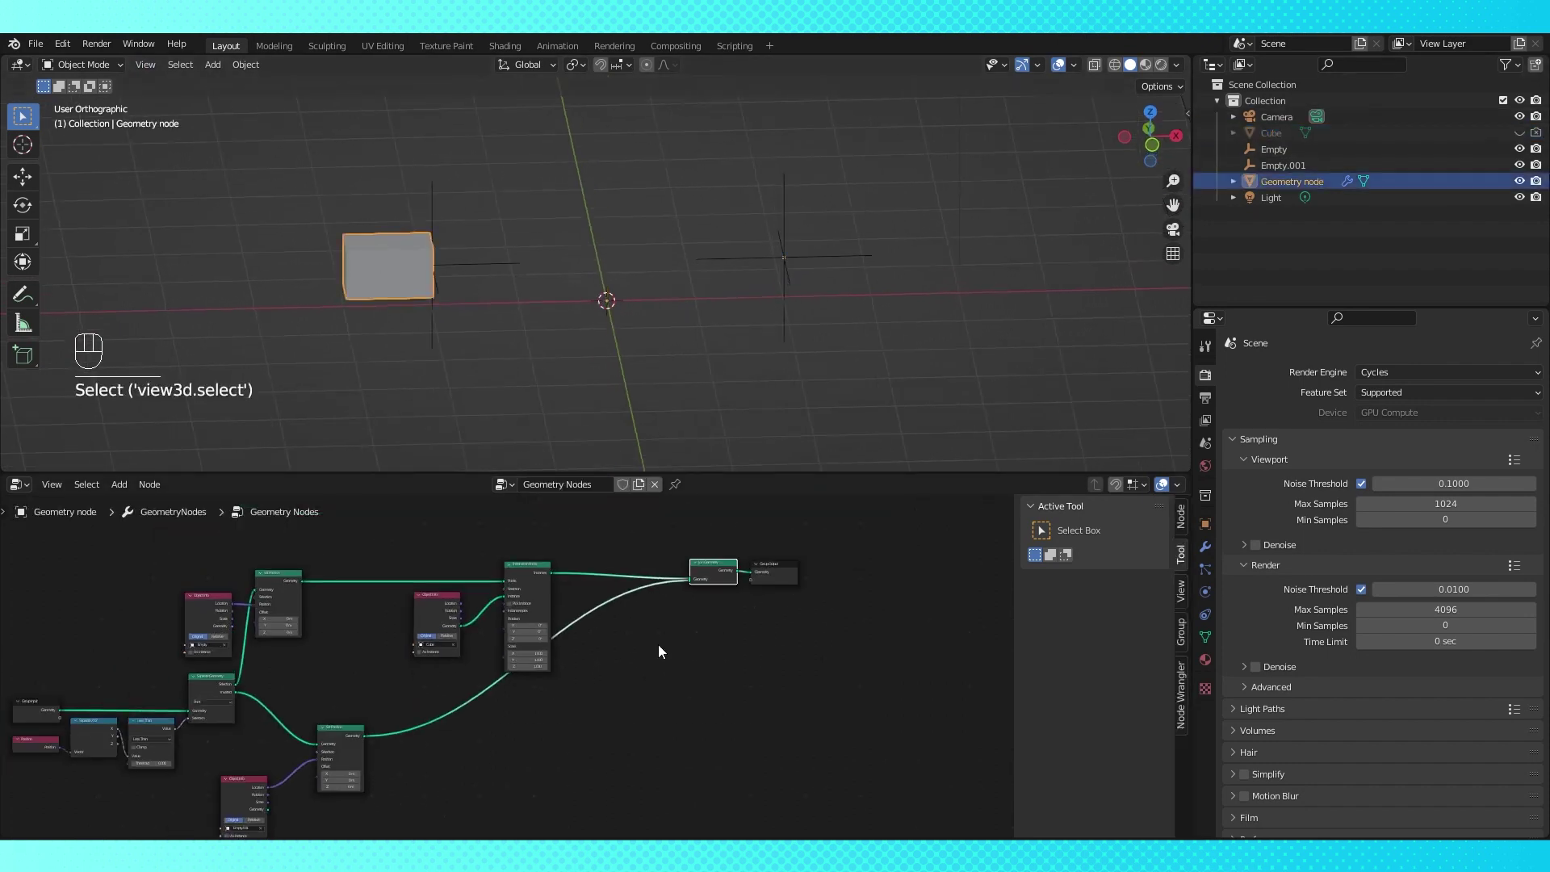
Enlarge the node editor, spread the node branches apart, and collapse Cube's Object Info beside Instance on Points
middle_drag(241, 782, 358, 724)
drag(358, 724, 341, 702)
drag(460, 670, 460, 726)
drag(775, 472, 775, 271)
scroll(807, 485, up, 1)
drag(818, 471, 912, 671)
drag(686, 440, 452, 606)
drag(599, 470, 582, 379)
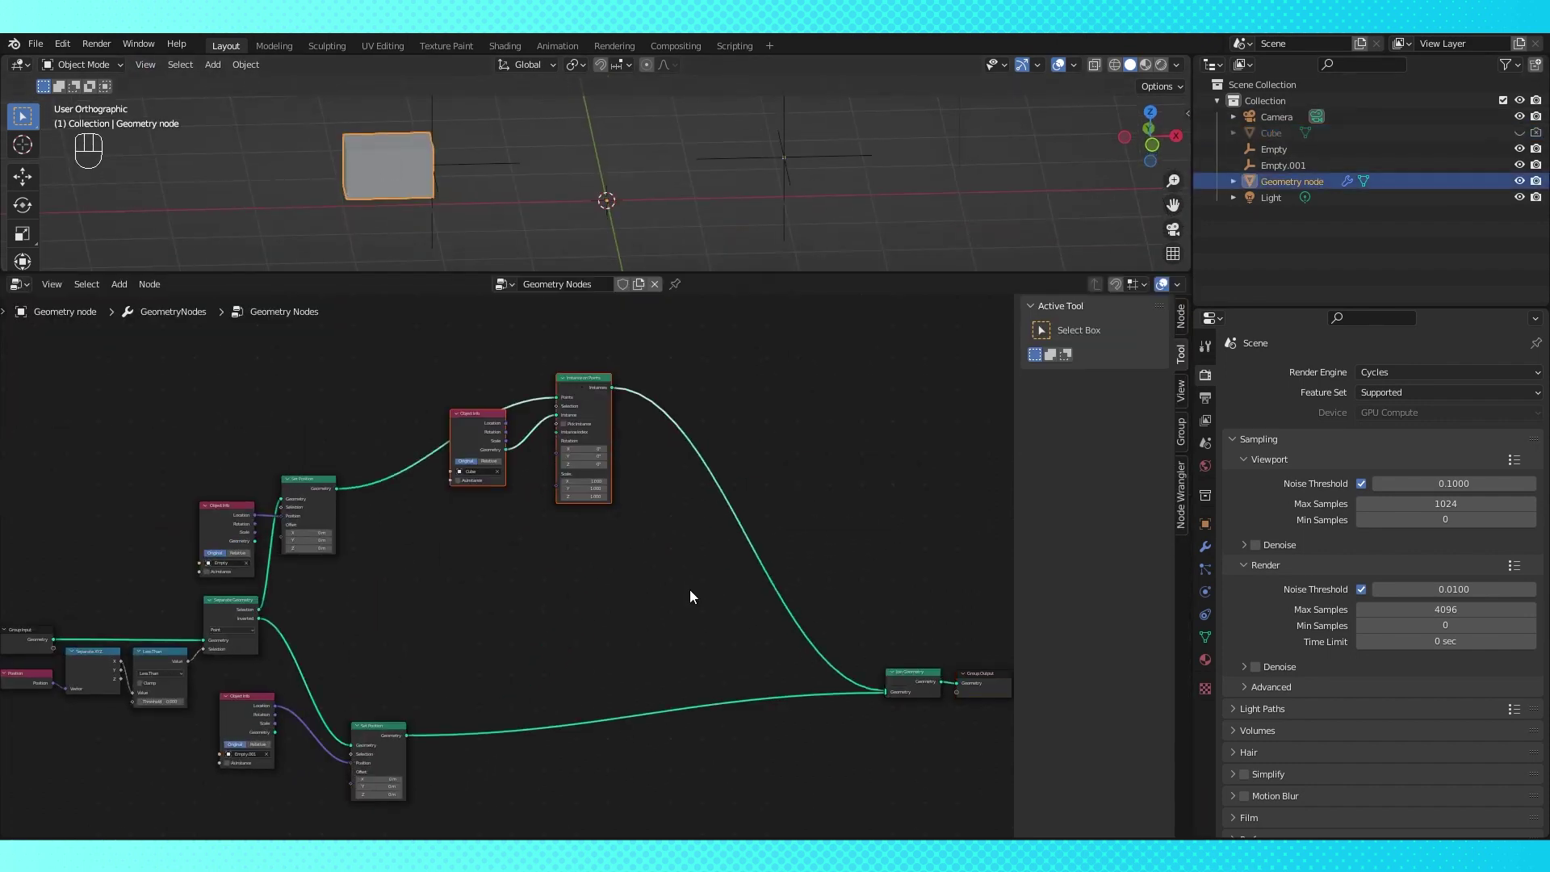
shift+click(575, 381)
drag(476, 417, 769, 383)
click(691, 415)
Add a Vector Math node between the two Set Position branches and set its operation to Subtract
key(shift+a)
mouse_move(459, 718)
click(582, 783)
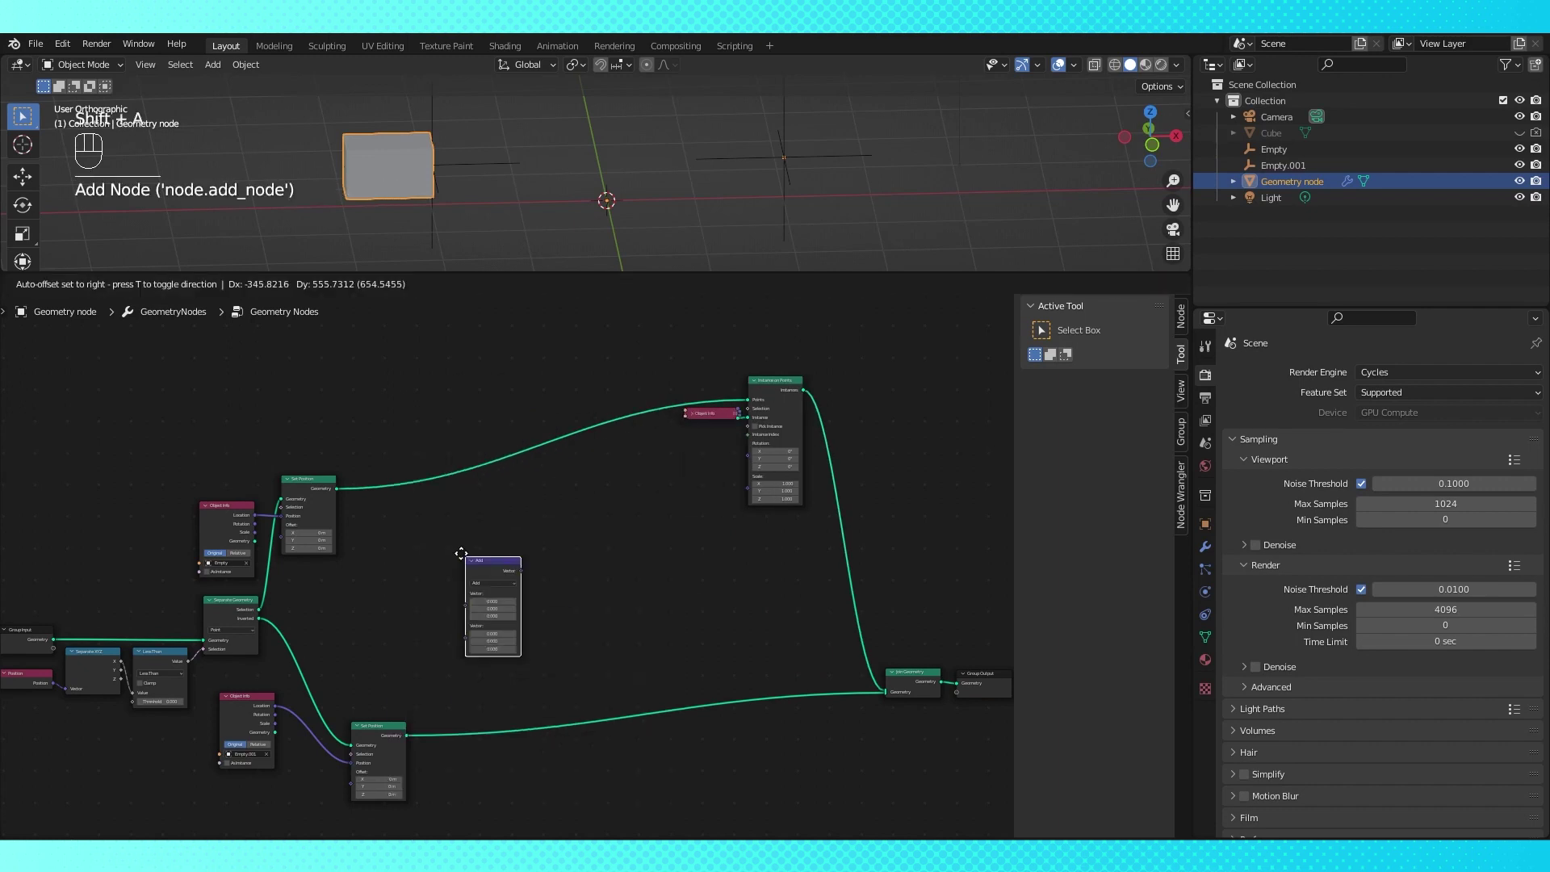
click(429, 513)
scroll(517, 517, up, 2)
middle_drag(617, 528, 670, 488)
click(486, 518)
scroll(546, 510, up, 2)
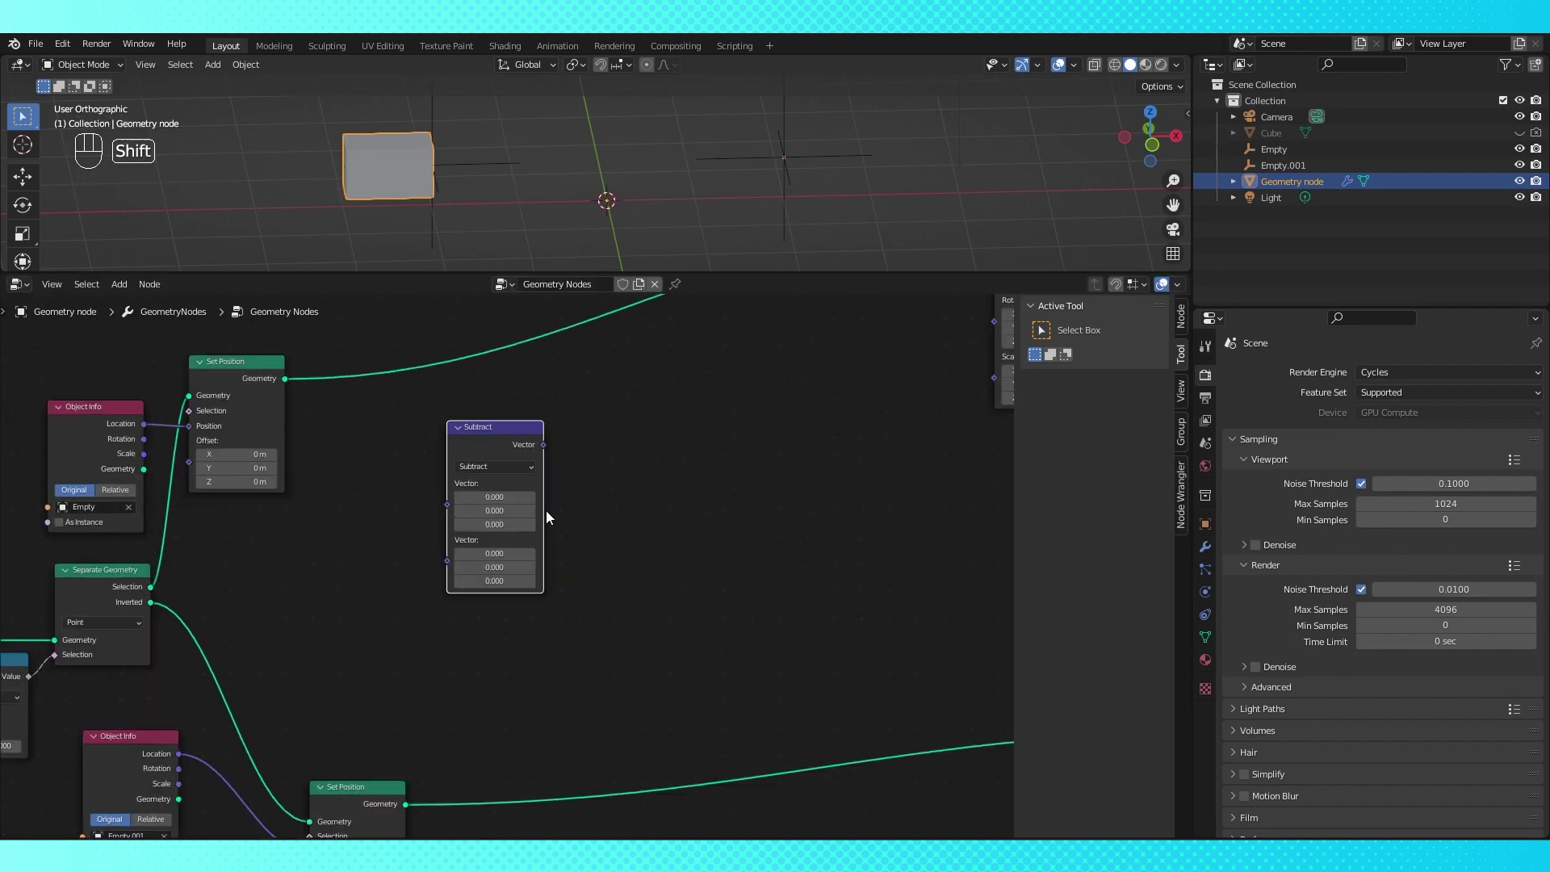
Link Empty's Location to Subtract's first Vector input and Empty.001's Location to its second
middle_drag(546, 511, 786, 543)
drag(337, 461, 620, 538)
middle_drag(373, 768, 373, 739)
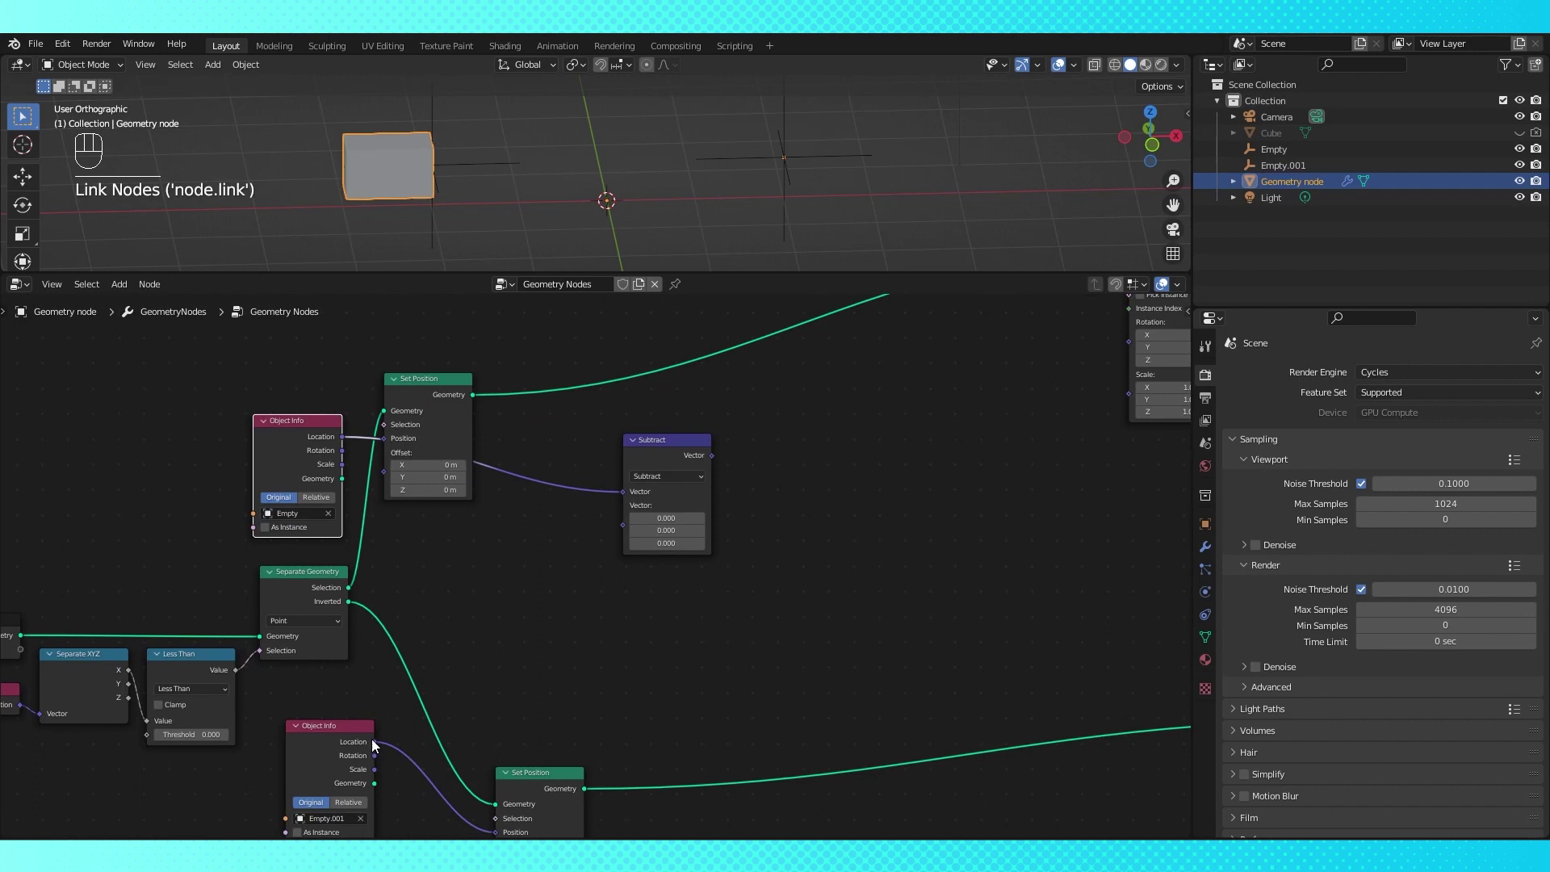
drag(372, 739, 624, 525)
middle_drag(772, 496, 601, 541)
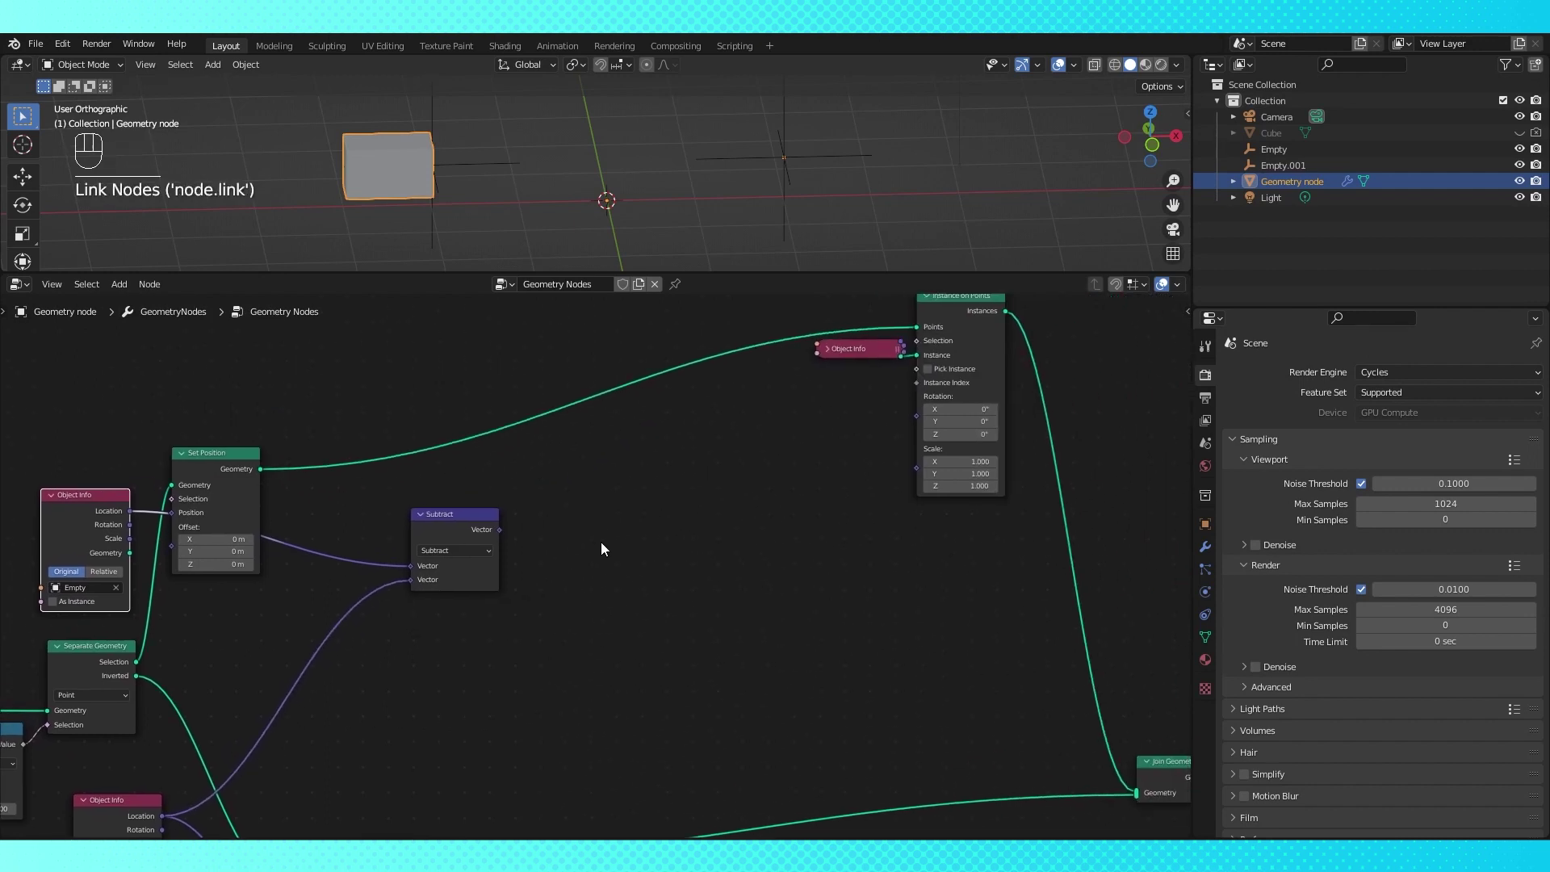
Add an Align Euler to Vector node beside Subtract and link Subtract's result to its Vector input
key(shift+a)
mouse_move(623, 545)
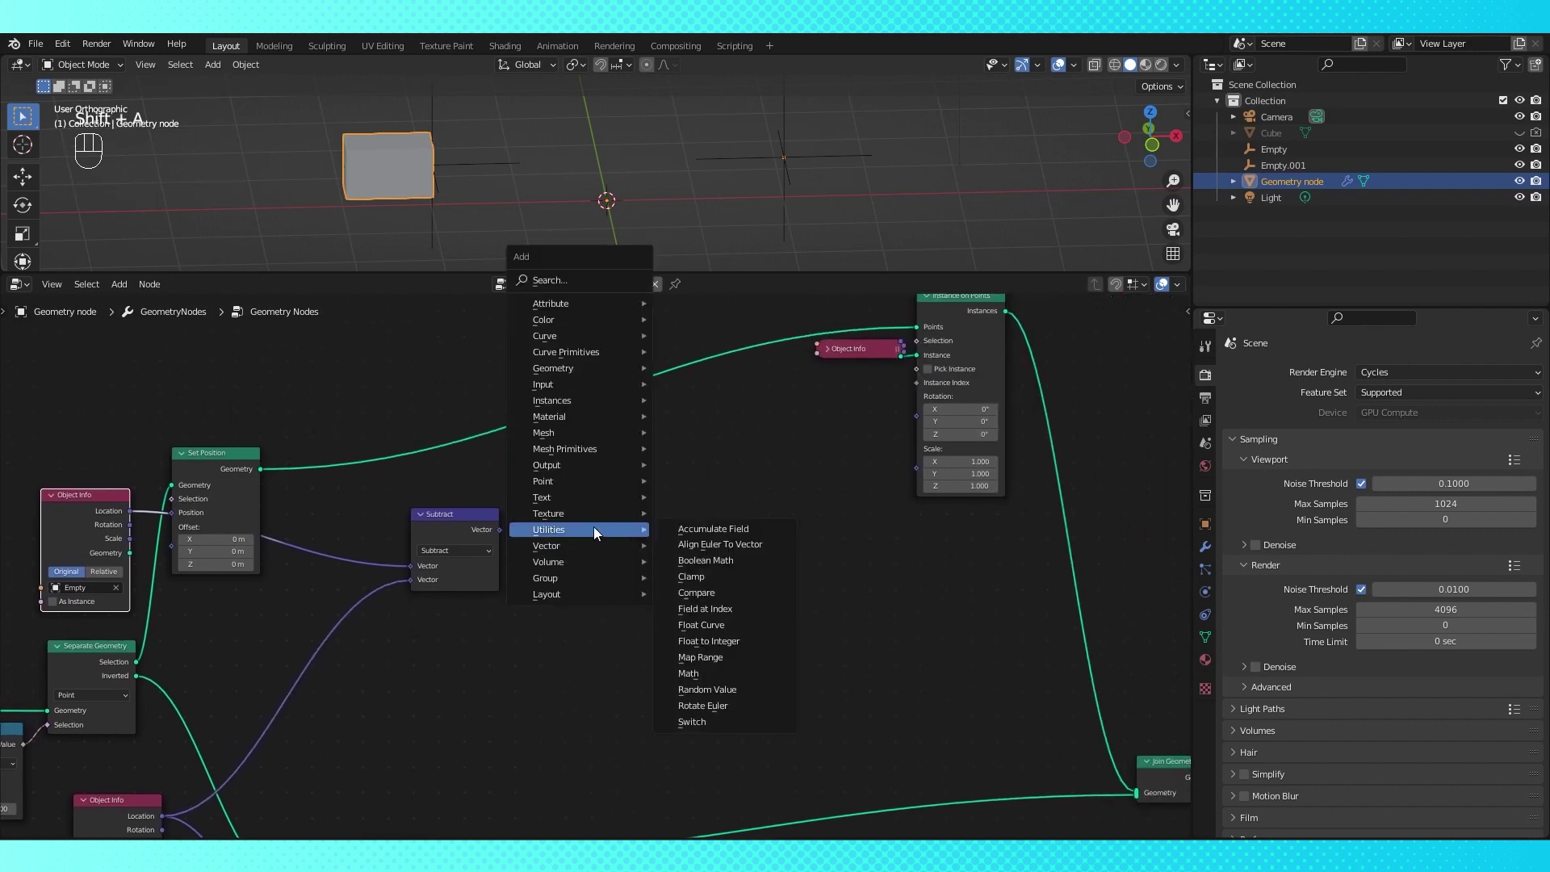
click(709, 541)
click(560, 448)
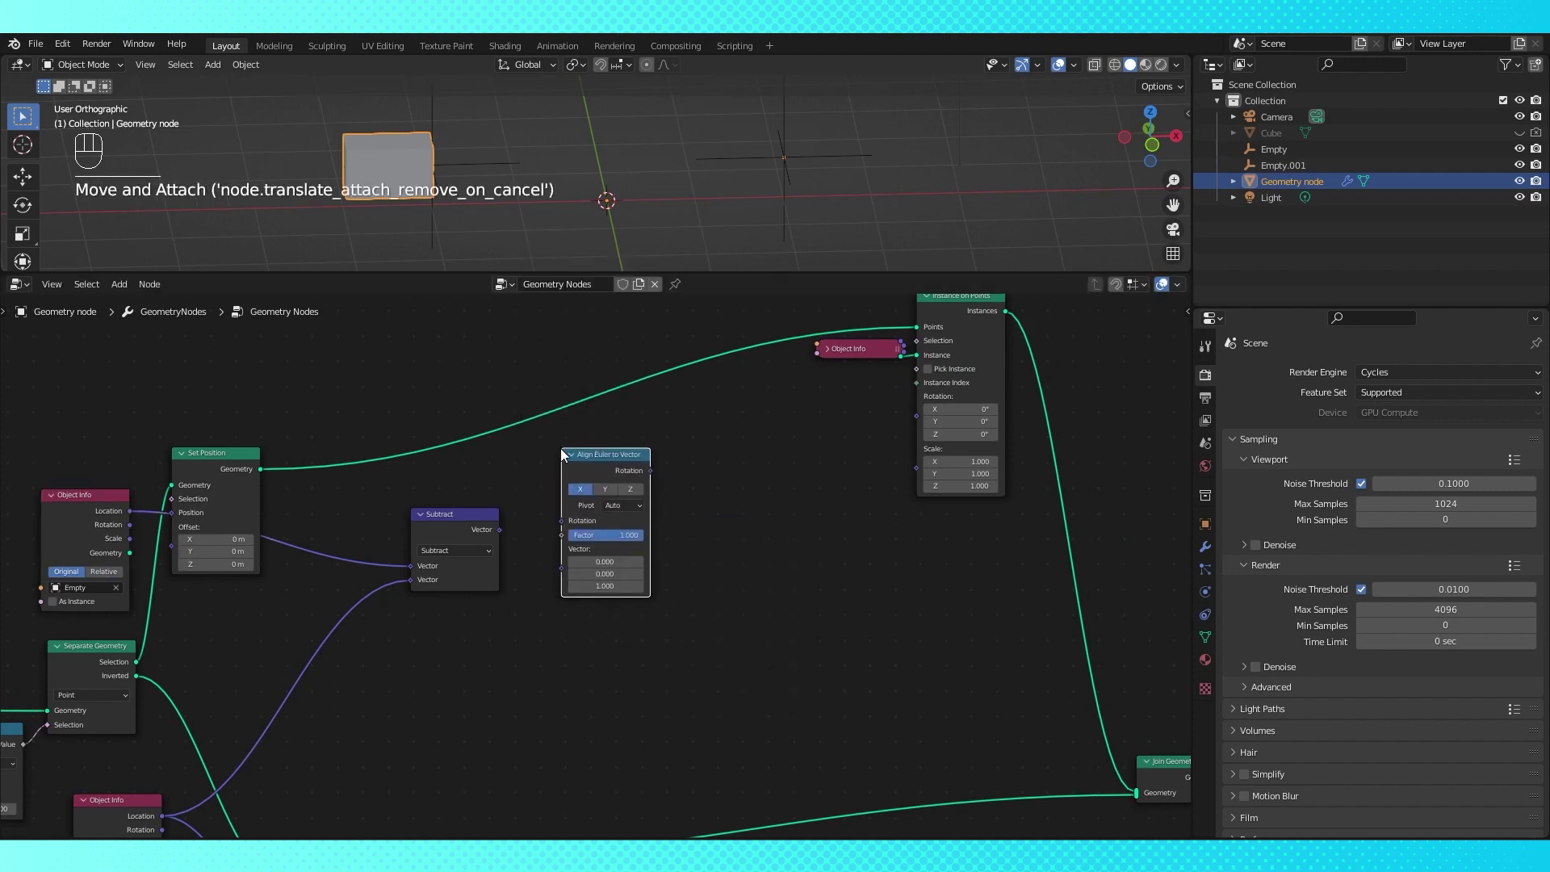
drag(498, 529, 562, 572)
middle_drag(582, 562, 520, 578)
Add a Separate XYZ node after Align Euler to Vector, feeding it the Rotation output
key(shift+a)
mouse_move(625, 603)
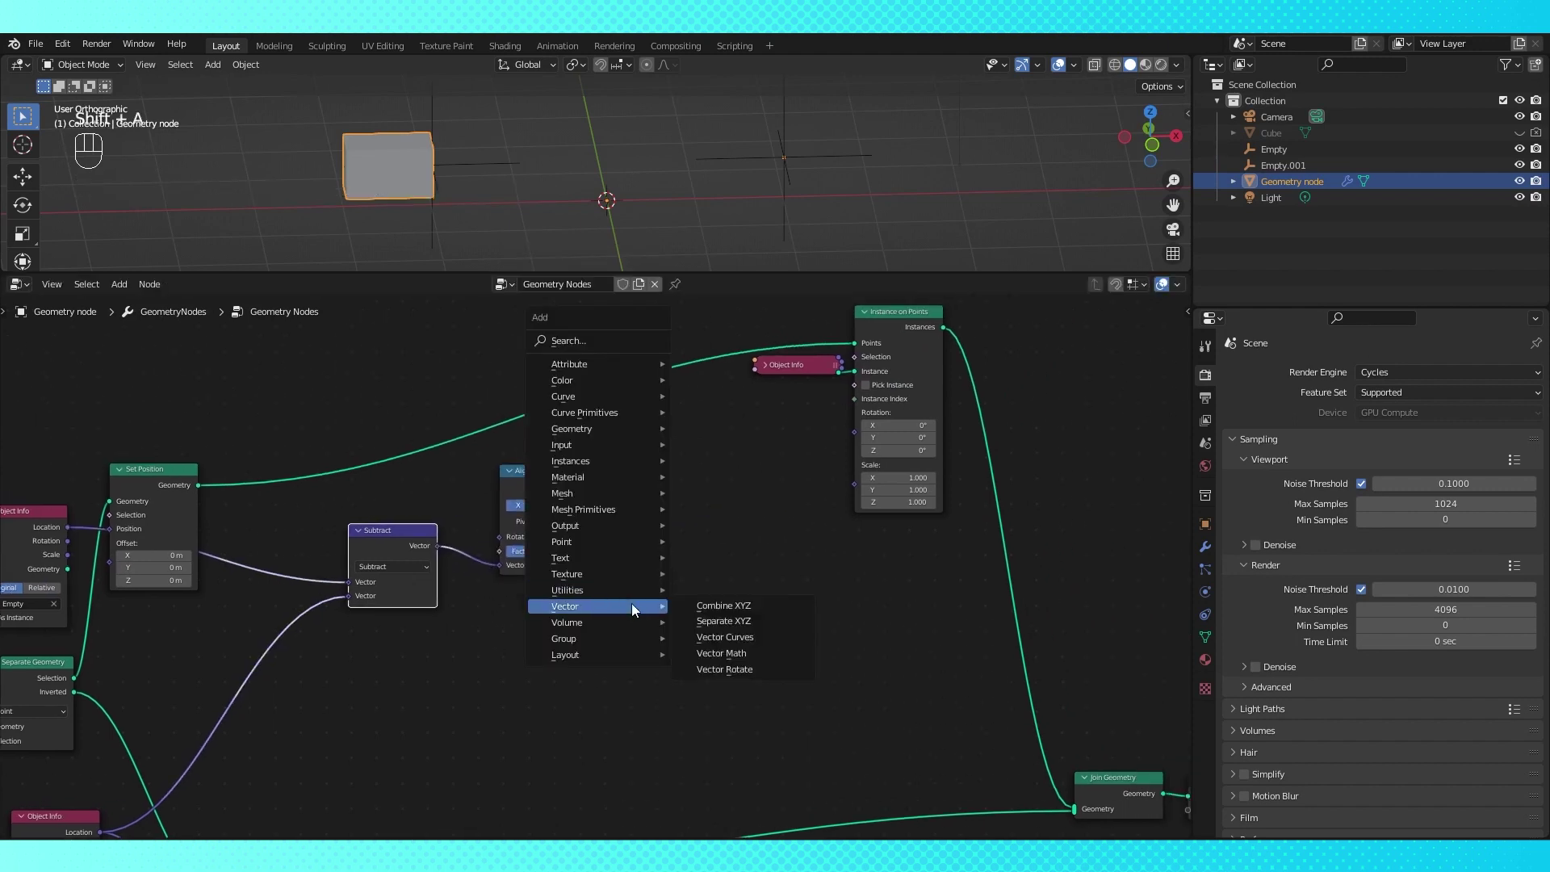
click(750, 614)
drag(588, 487, 523, 487)
drag(659, 463, 609, 464)
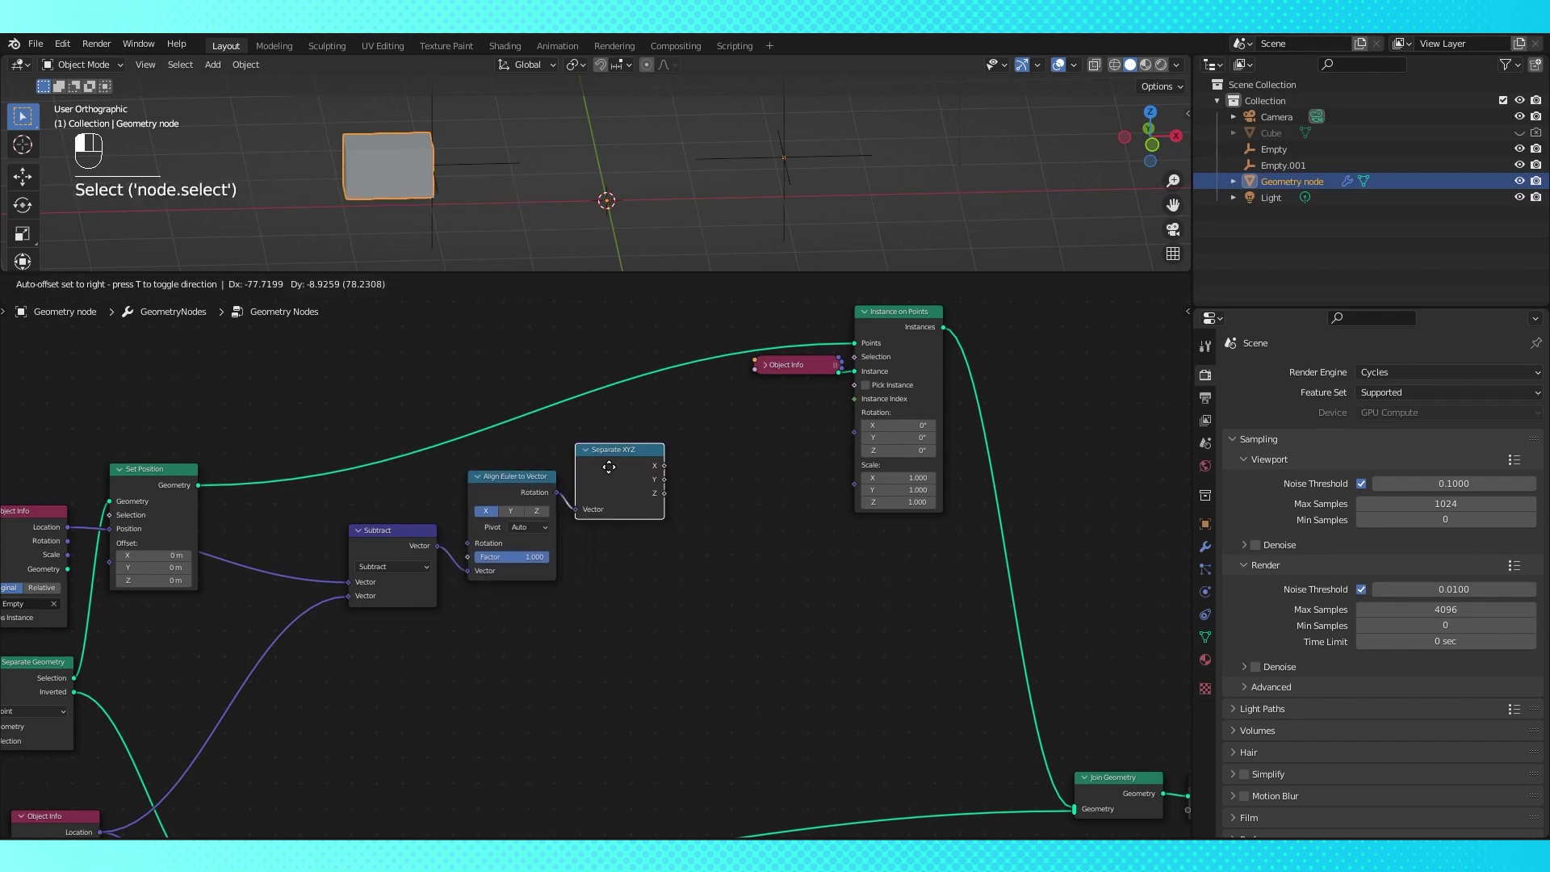
Add a Combine XYZ node, link Separate XYZ's Y and Z to its matching inputs, and feed its Vector into Instance on Points' Rotation
middle_drag(759, 484, 659, 512)
key(shift+a)
mouse_move(632, 533)
click(706, 529)
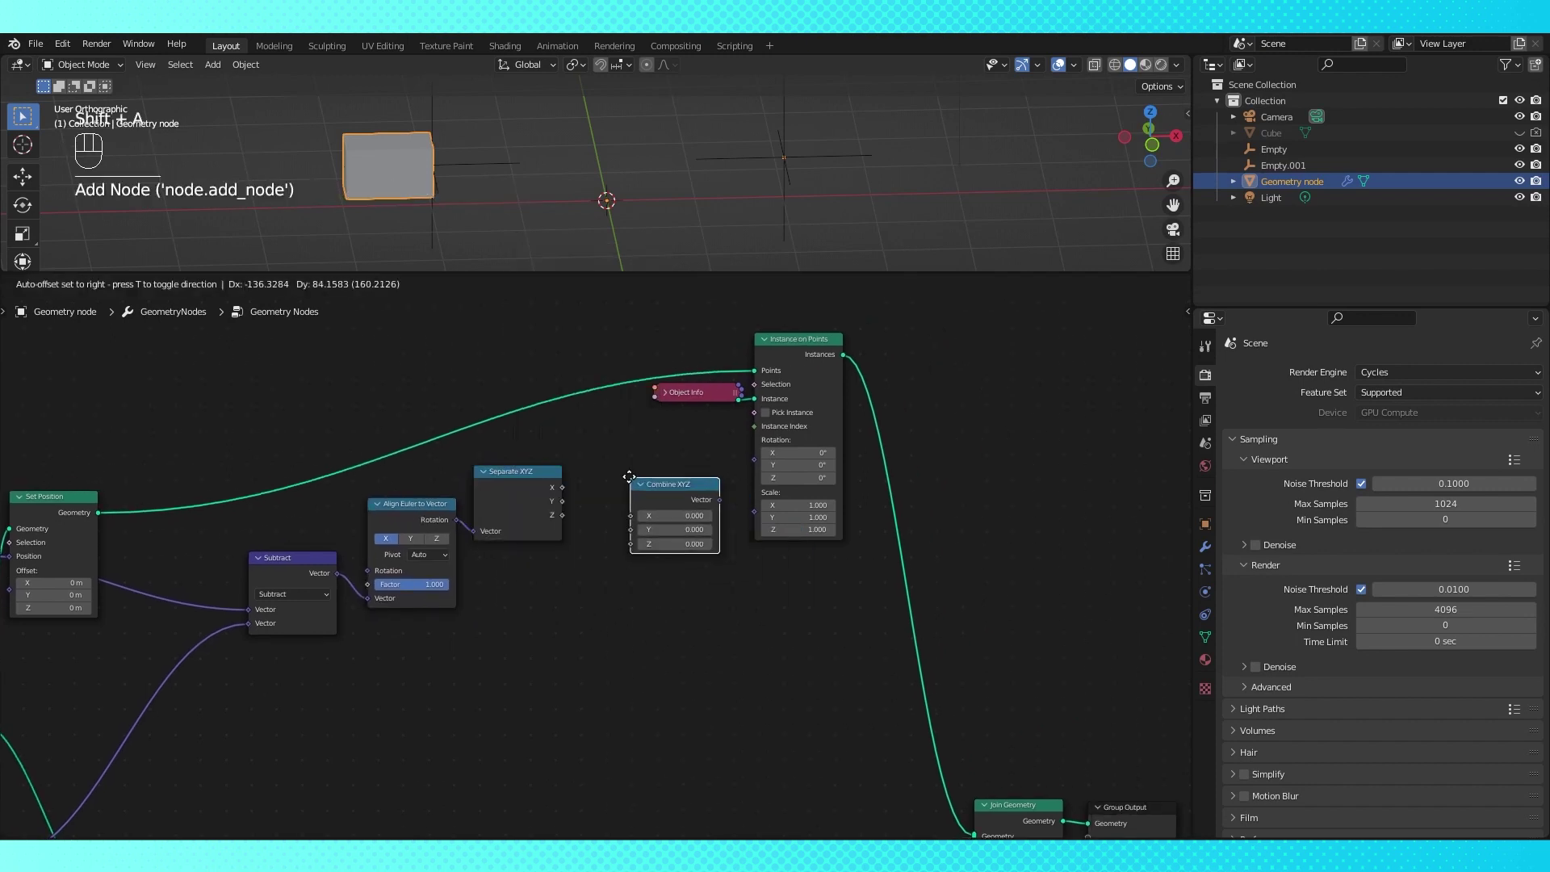
drag(563, 500, 581, 528)
drag(670, 483, 758, 462)
middle_drag(695, 212, 678, 195)
click(533, 504)
Duplicate the Subtract node below the original and set the copy's operation to Distance
shift+middle_drag(551, 601, 559, 559)
shift+middle_drag(368, 553, 478, 500)
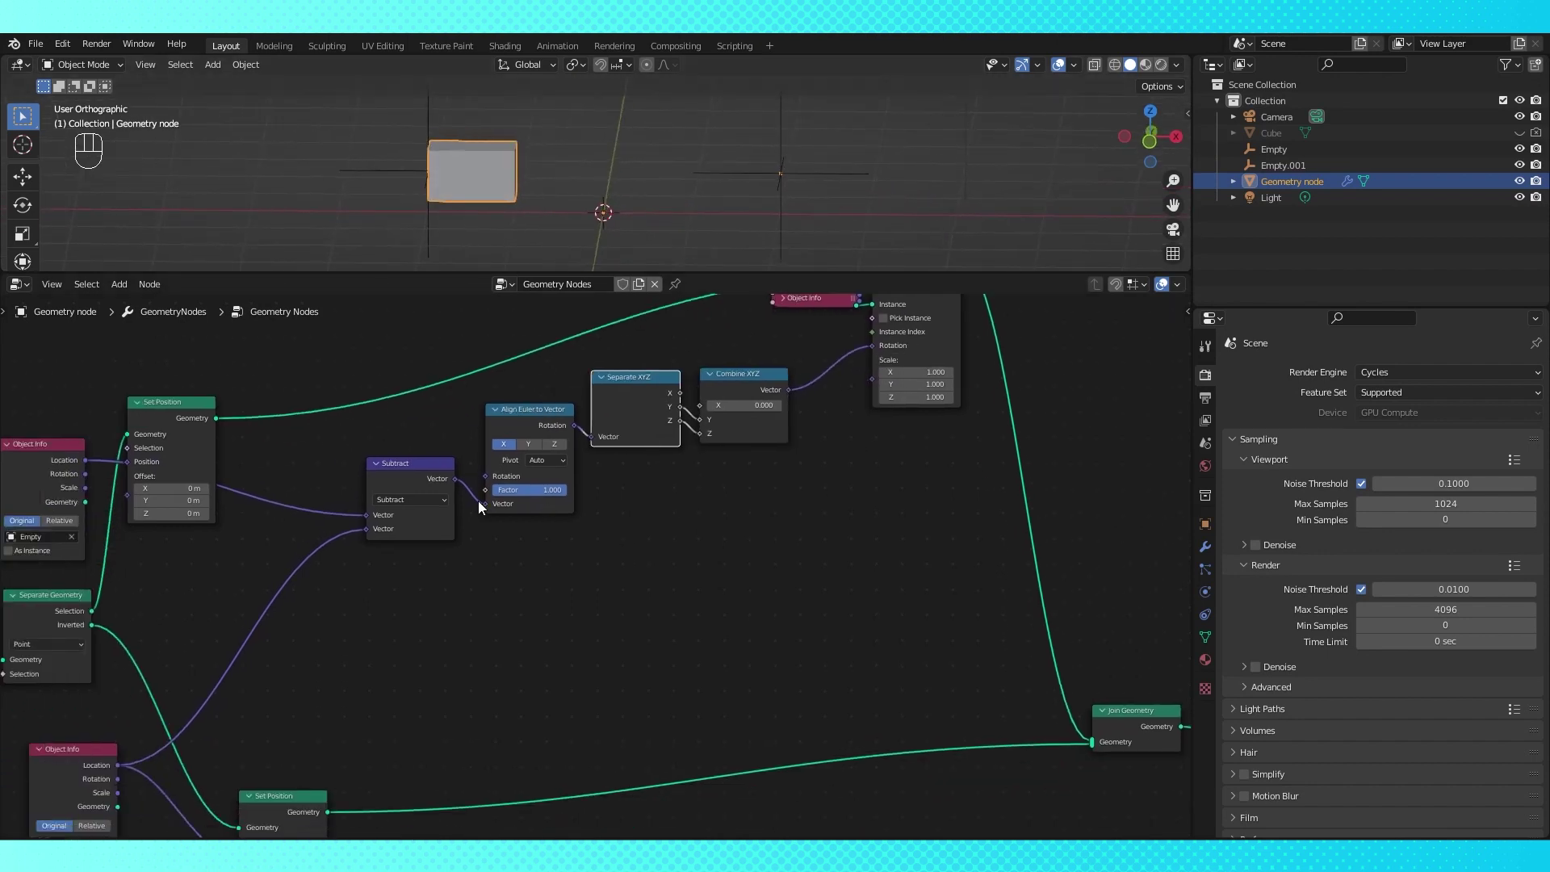
click(428, 481)
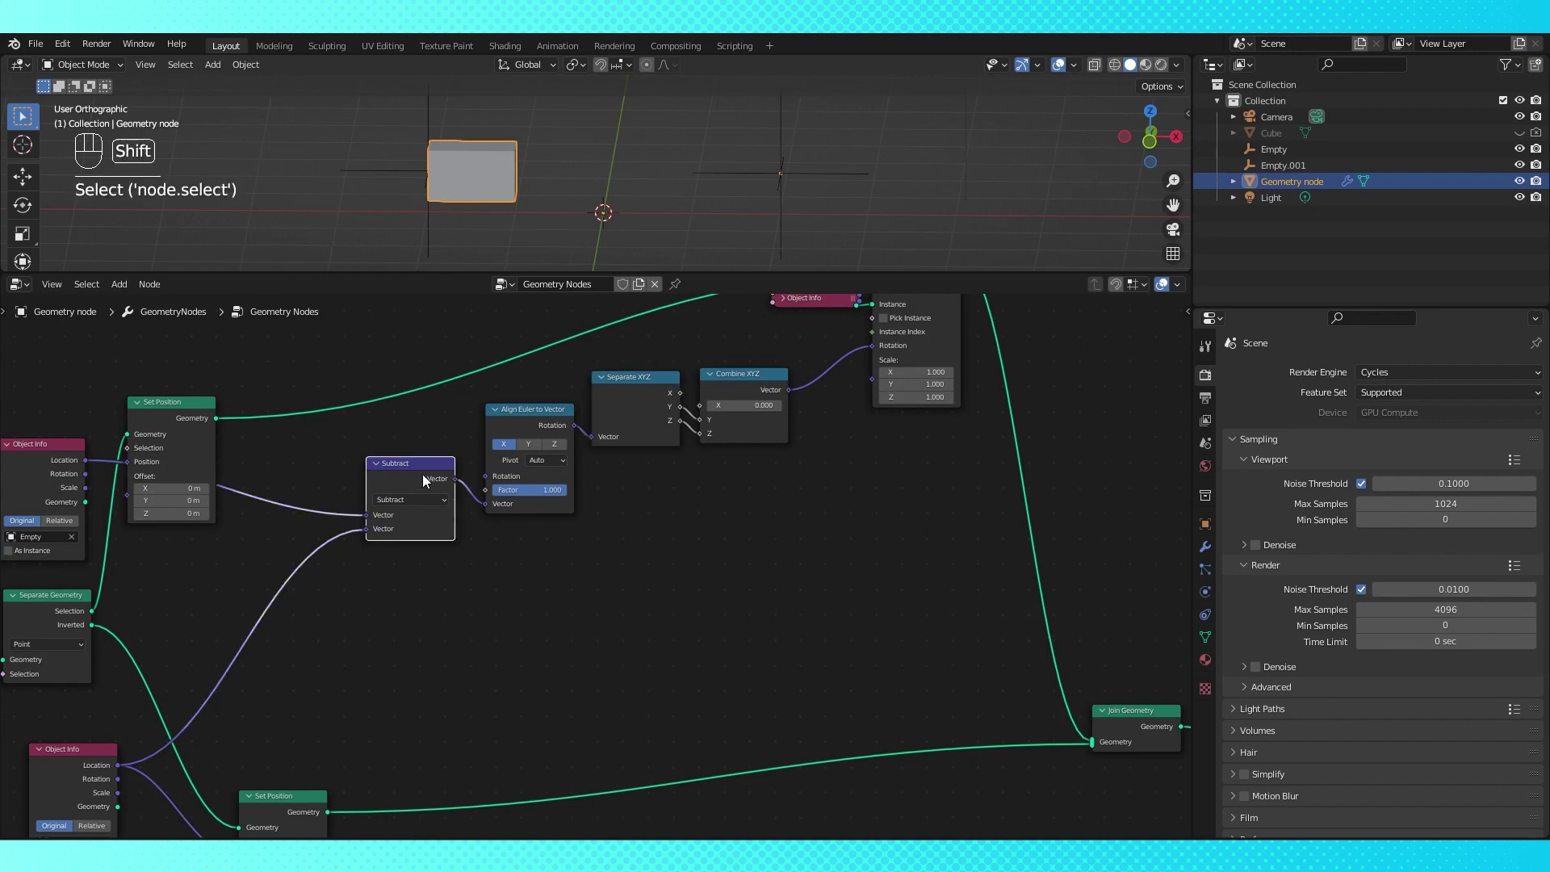
key(shift+d)
click(447, 599)
click(441, 613)
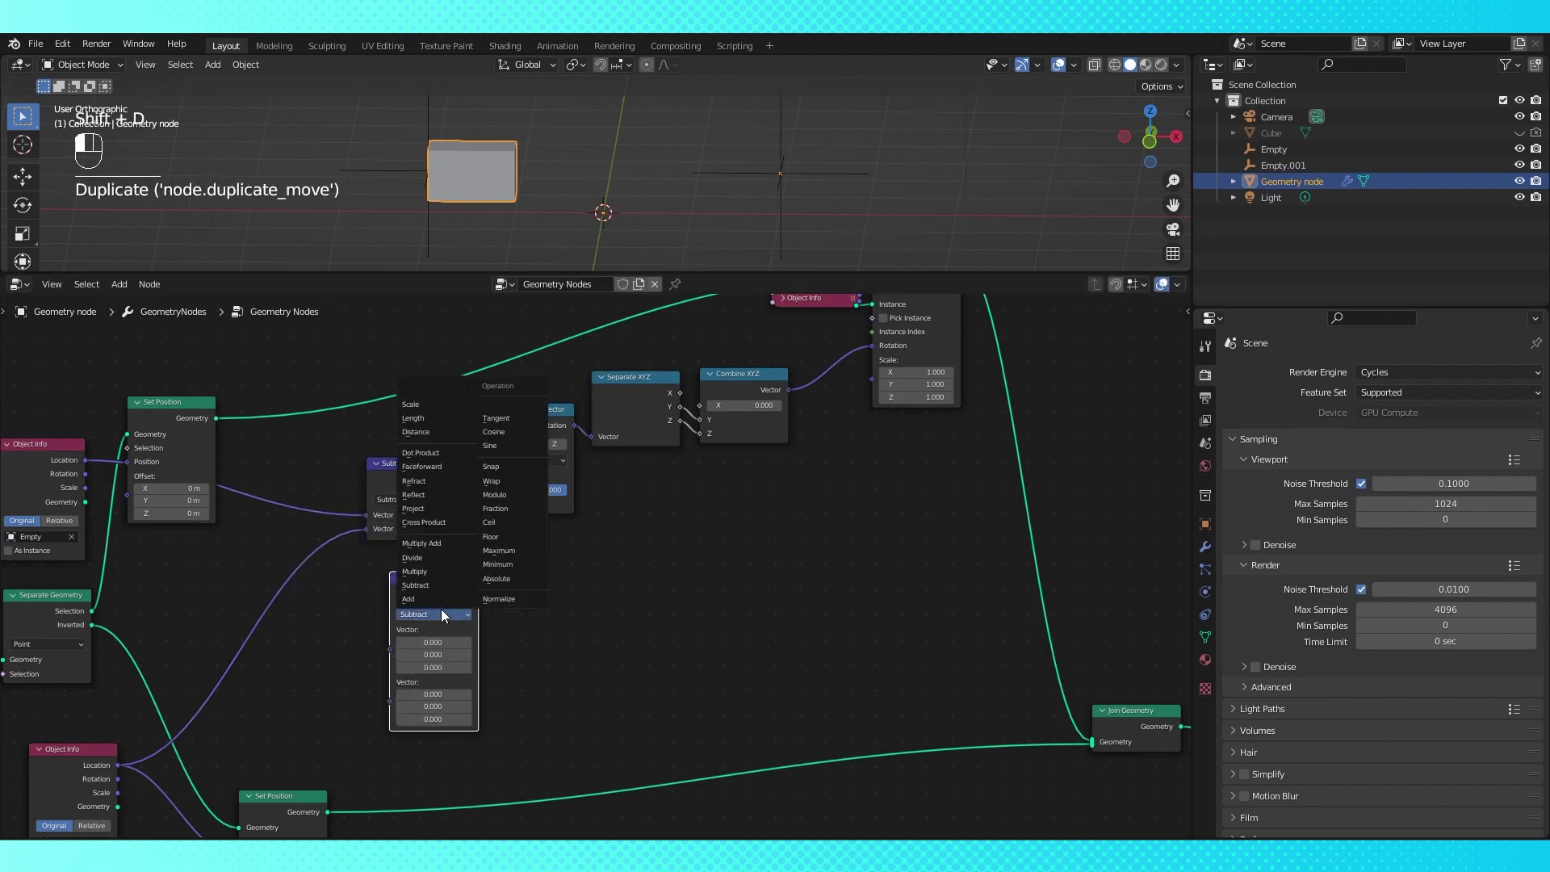
click(438, 433)
Link Empty's Location to Distance's first Vector input and Empty.001's Location to its second
middle_drag(437, 433, 546, 395)
drag(195, 420, 499, 589)
drag(230, 723, 499, 622)
mouse_move(535, 563)
mouse_down()
mouse_move(528, 550)
mouse_move(513, 569)
mouse_up()
Link the Distance node's Value to Instance on Points' Scale input
middle_drag(617, 549, 490, 612)
scroll(491, 612, down, 1)
drag(442, 626, 827, 401)
scroll(827, 244, down, 3)
middle_drag(792, 231, 816, 233)
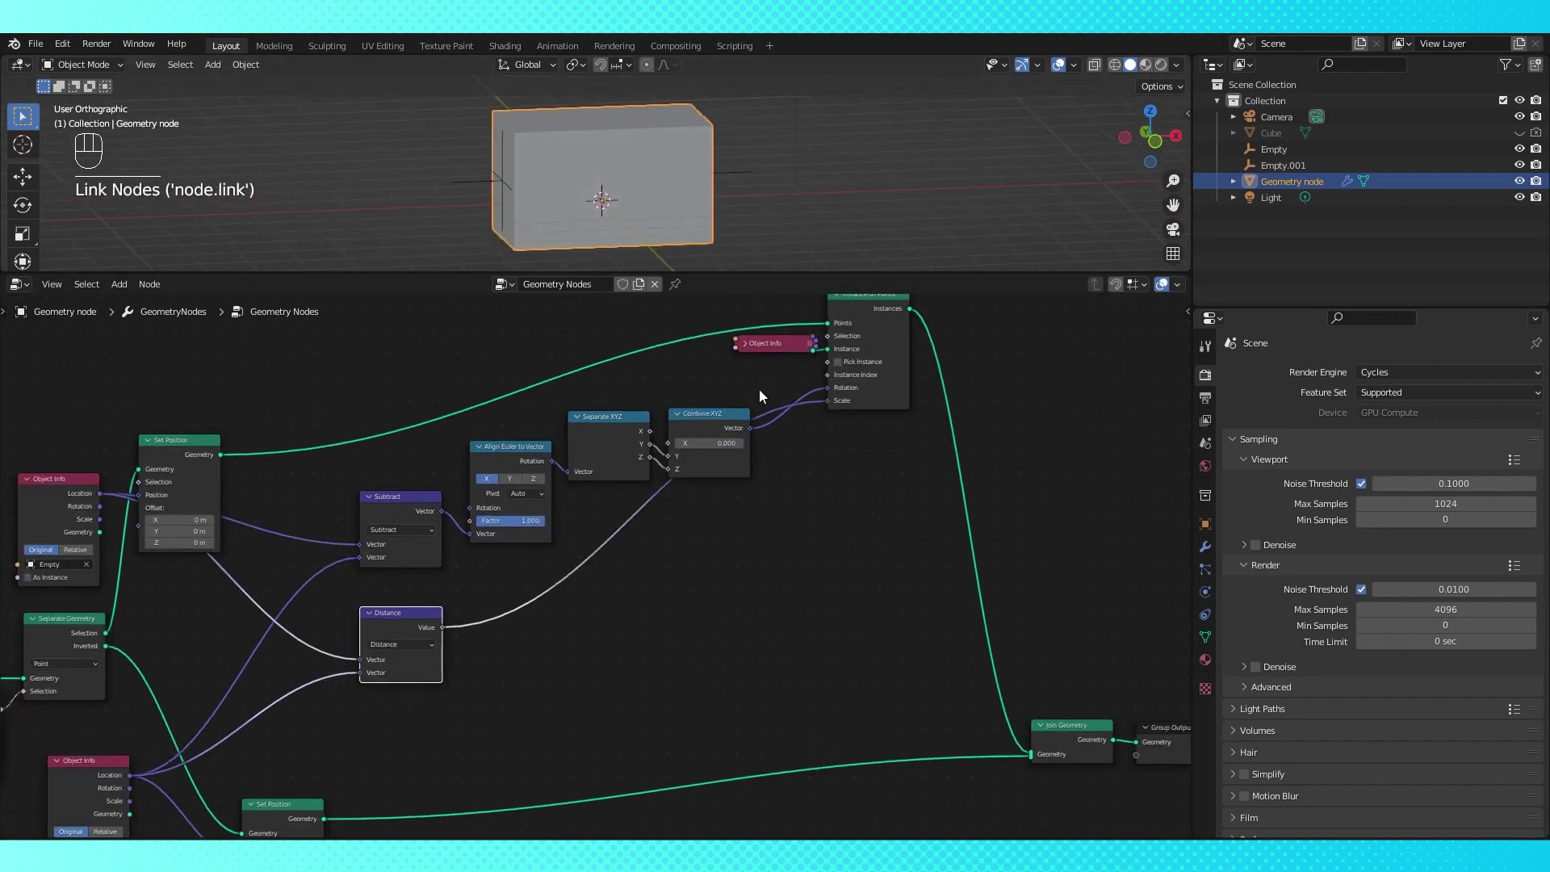
Lower the Instance on Points node and insert a duplicate of Combine XYZ into the link from Distance to Scale
drag(846, 351, 853, 418)
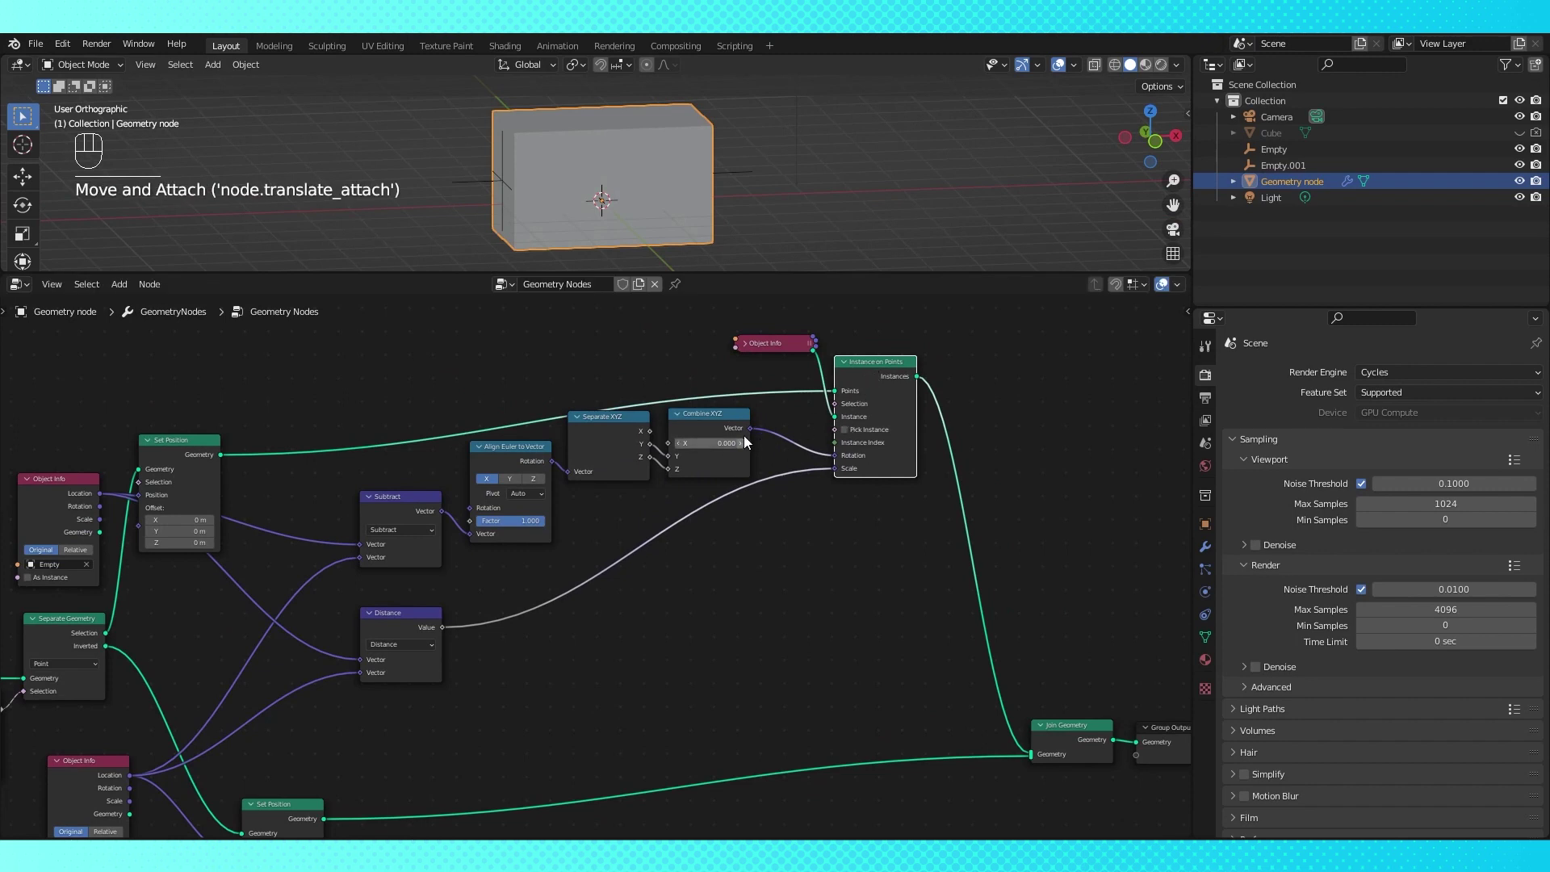
click(701, 425)
key(shift+d)
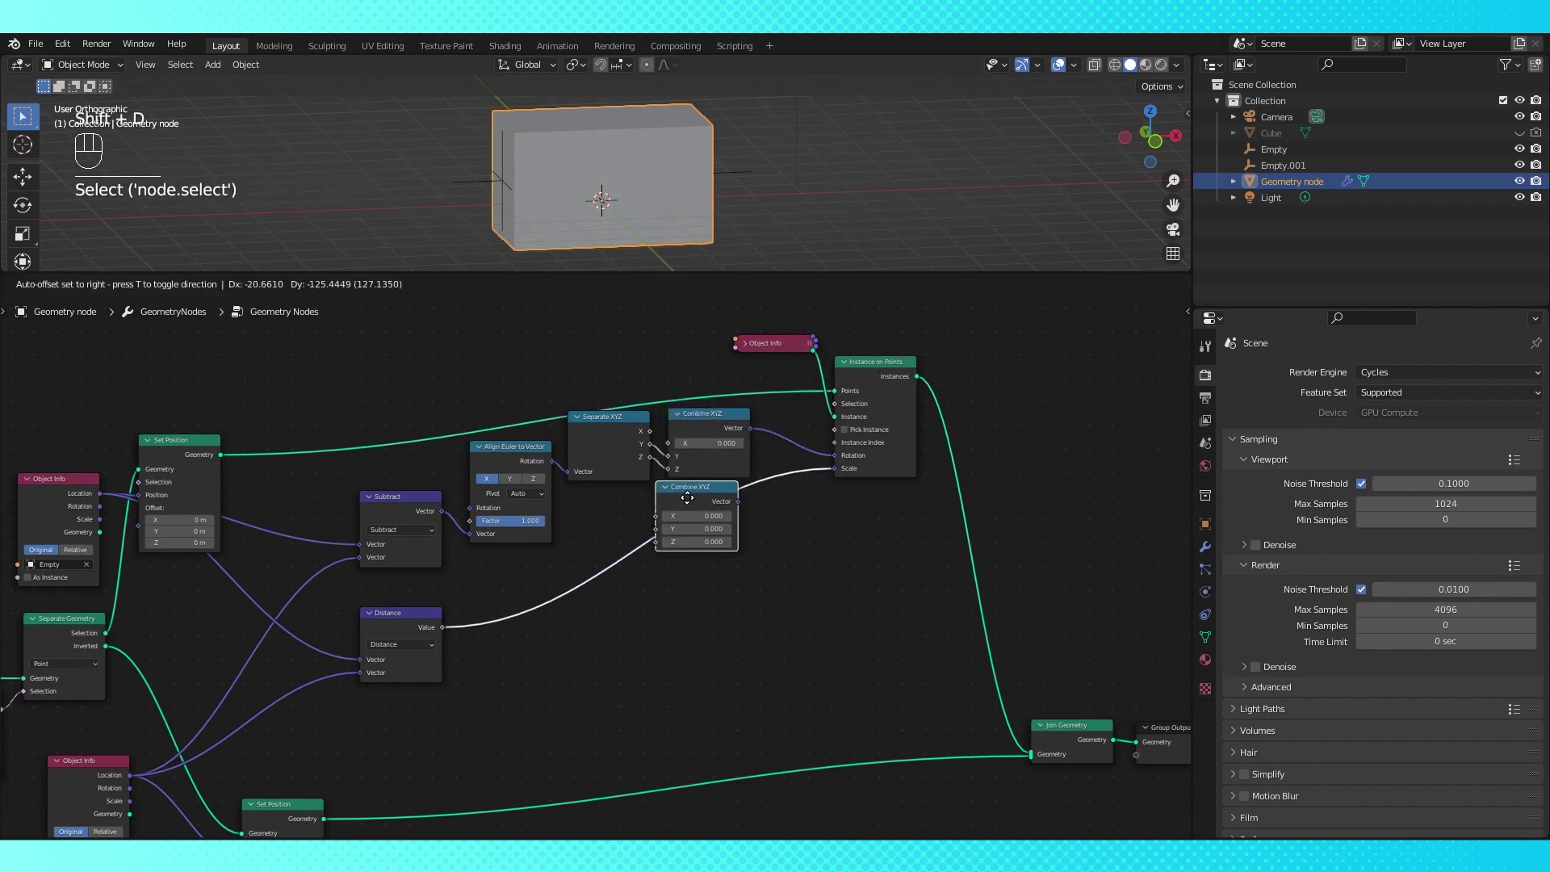
click(677, 513)
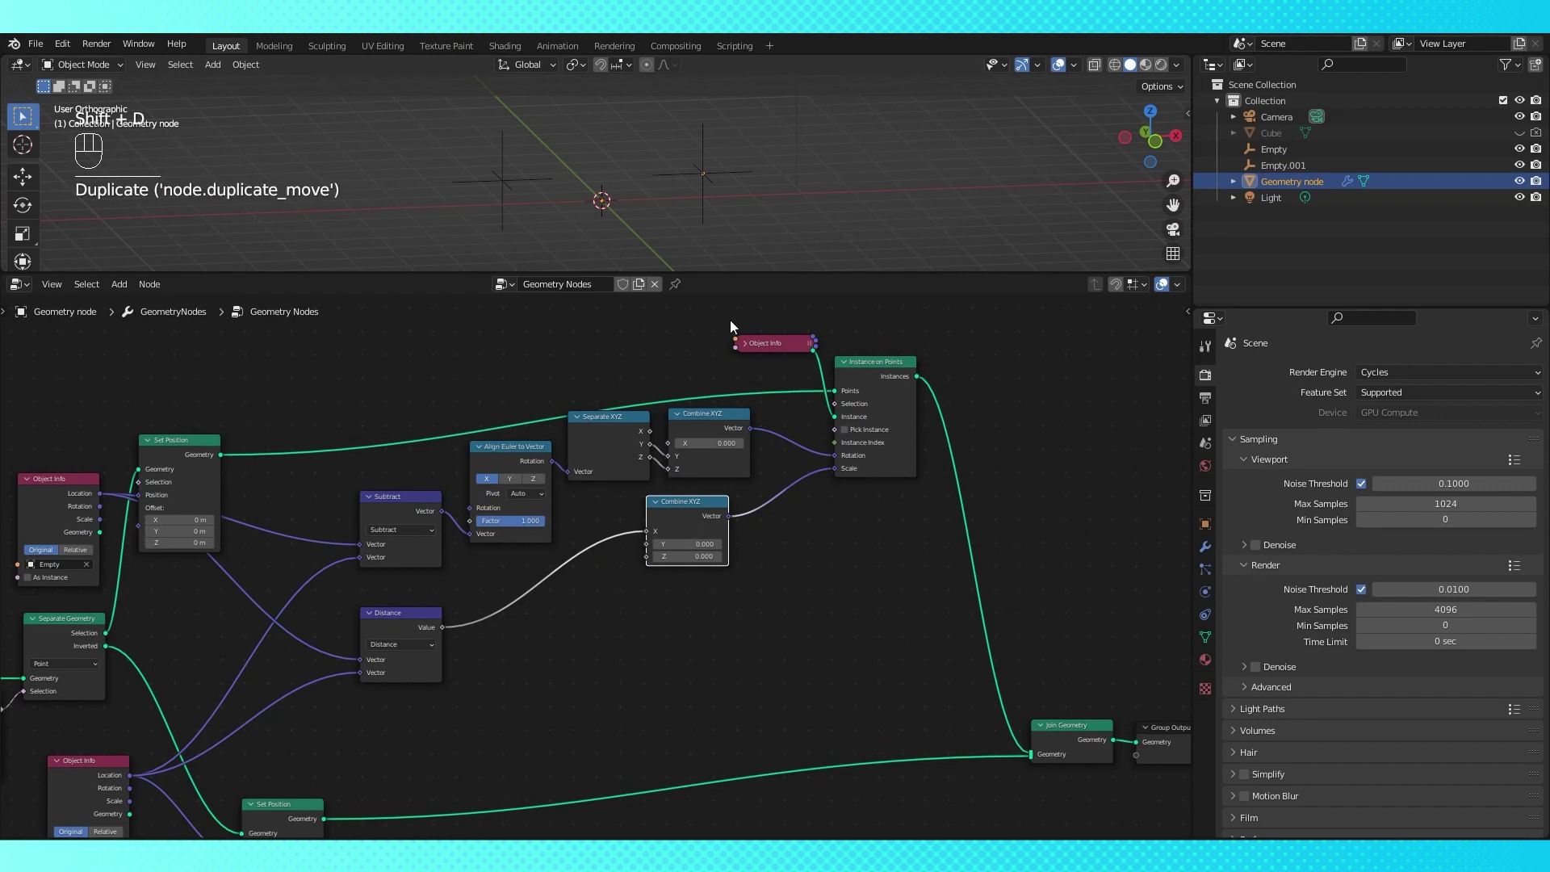
Set the scale Combine XYZ node's Y and Z values to 1
click(695, 544)
text(1)
key(Return)
click(702, 555)
text(1)
key(Return)
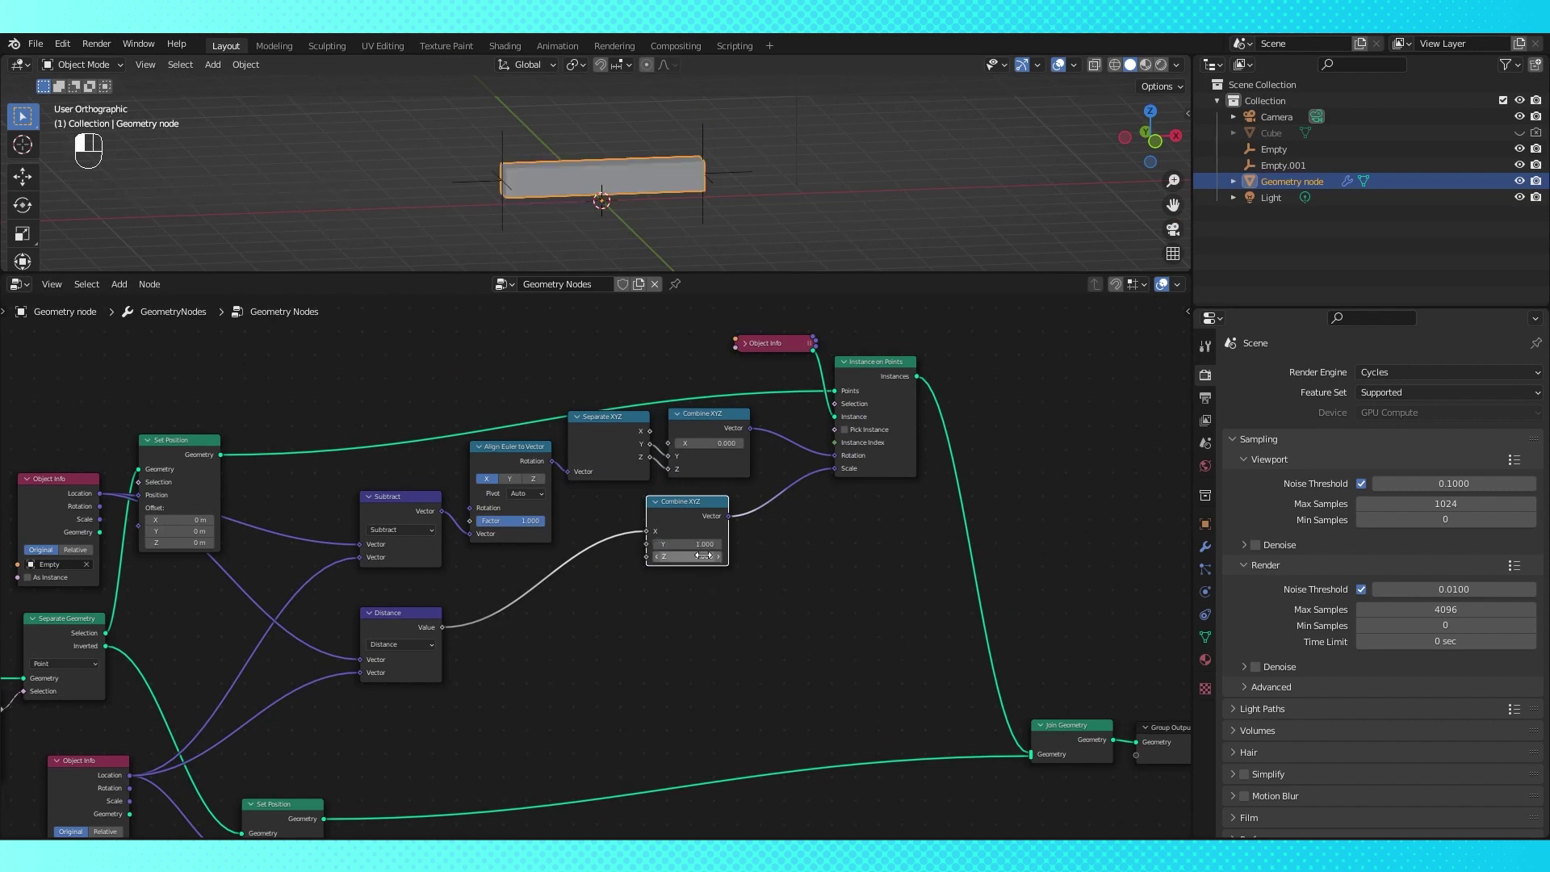
mouse_move(703, 245)
middle_down()
mouse_move(763, 252)
mouse_move(719, 241)
middle_up()
click(735, 260)
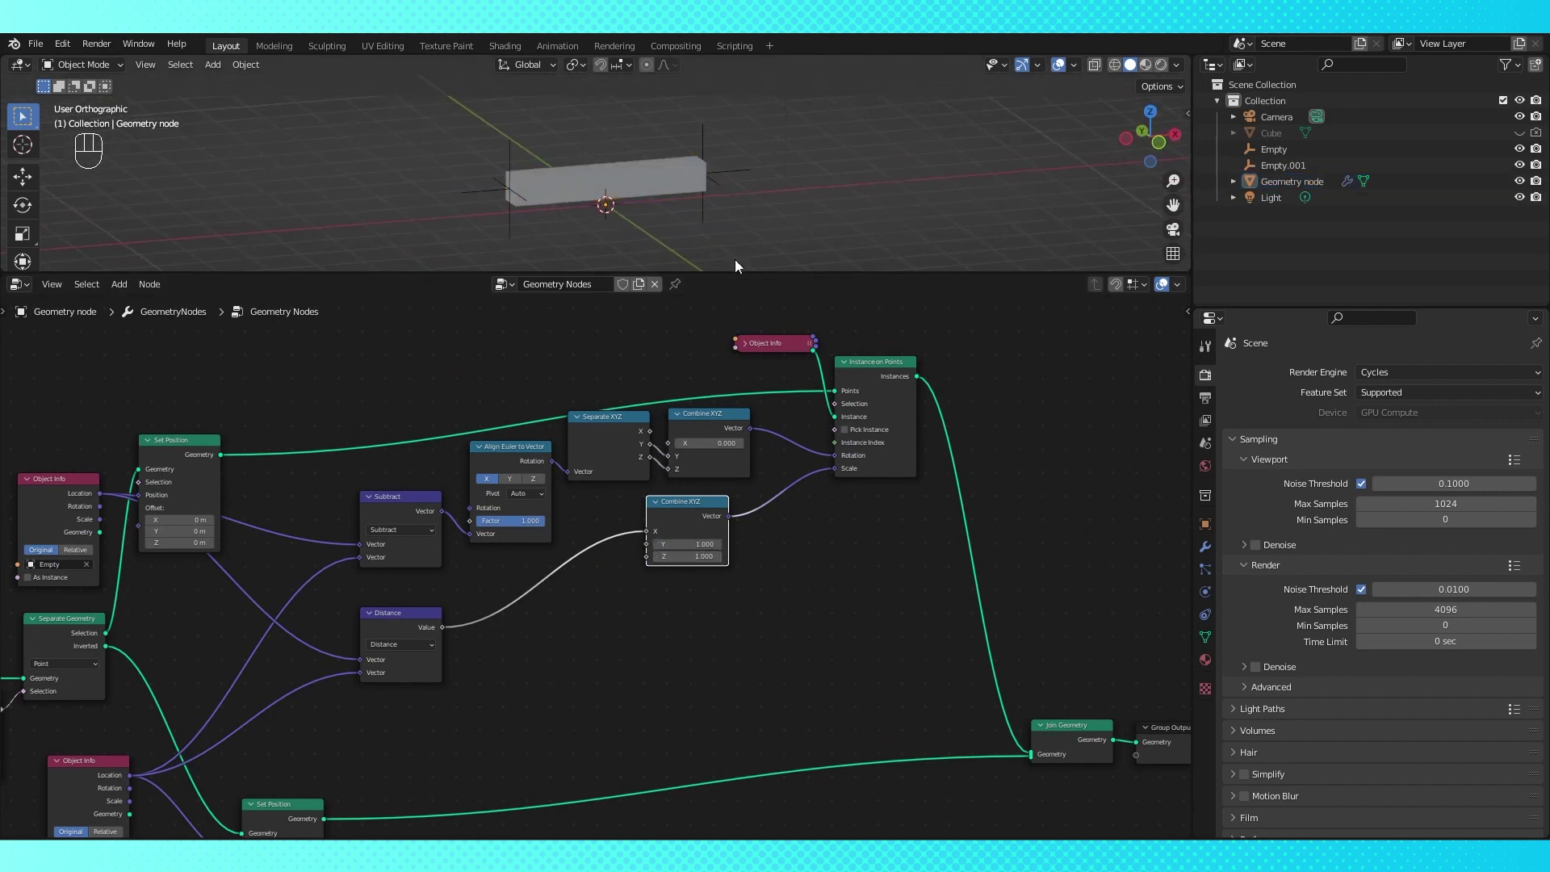
Insert a Math node between Distance and the scale Combine XYZ and set its operation to Multiply
key(shift+a)
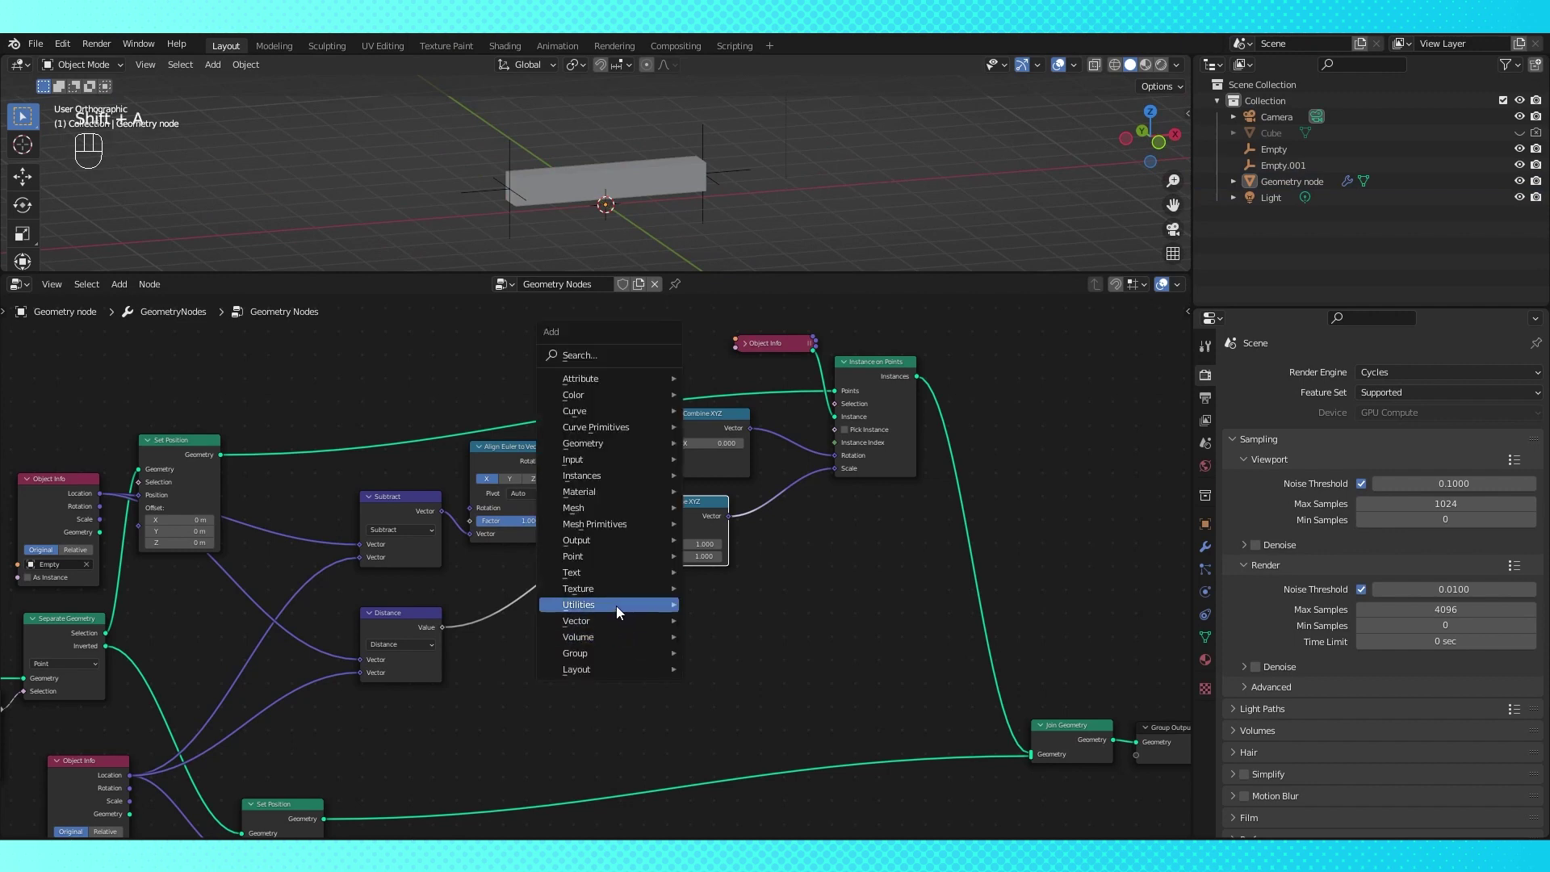
mouse_move(630, 606)
click(779, 749)
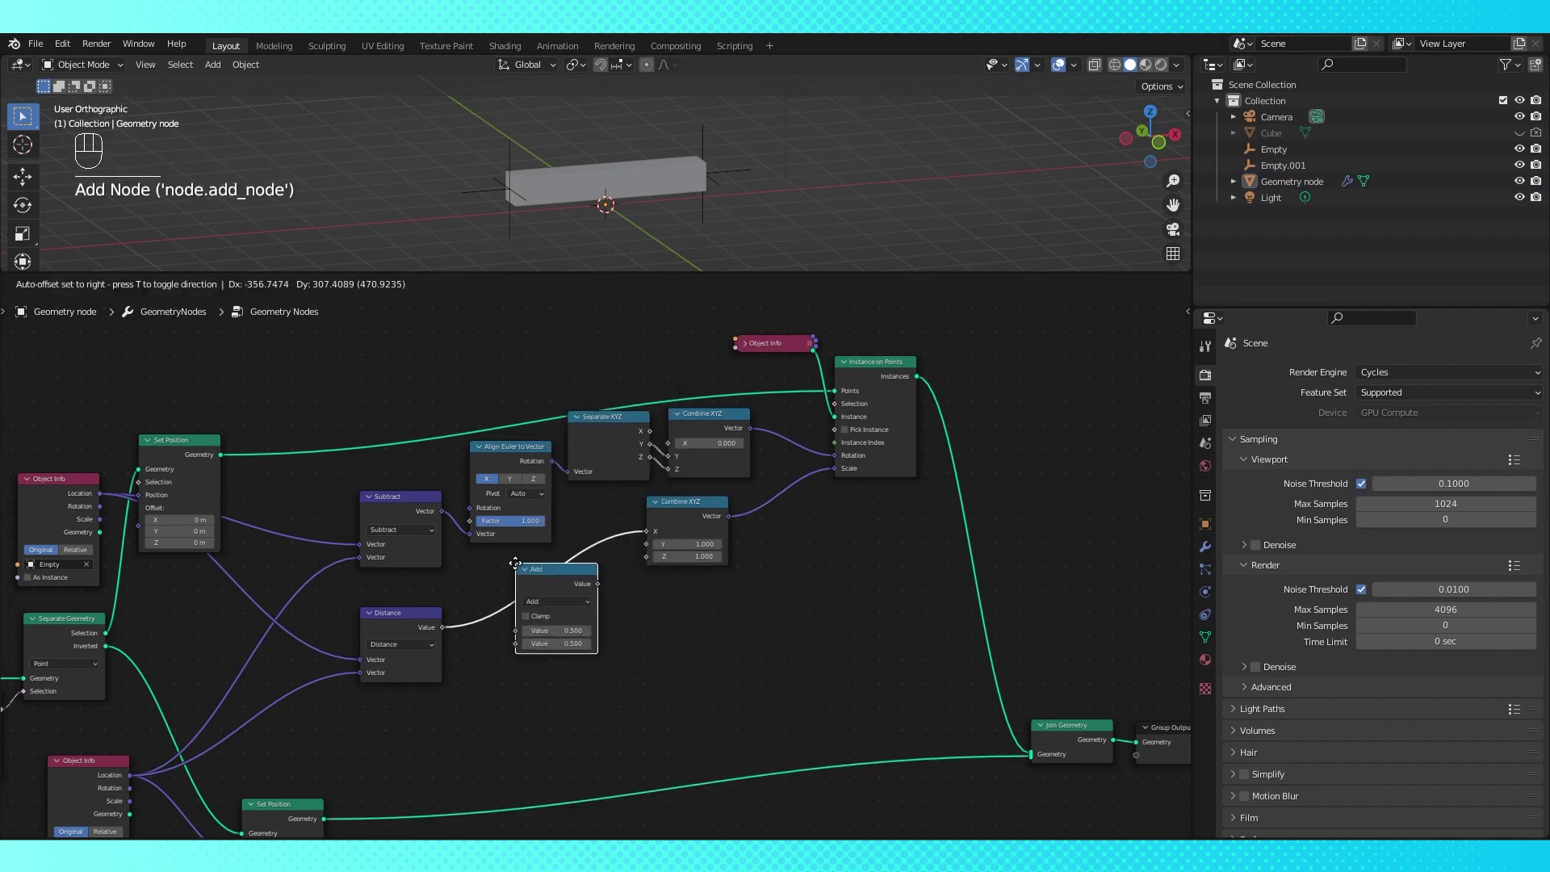
click(516, 563)
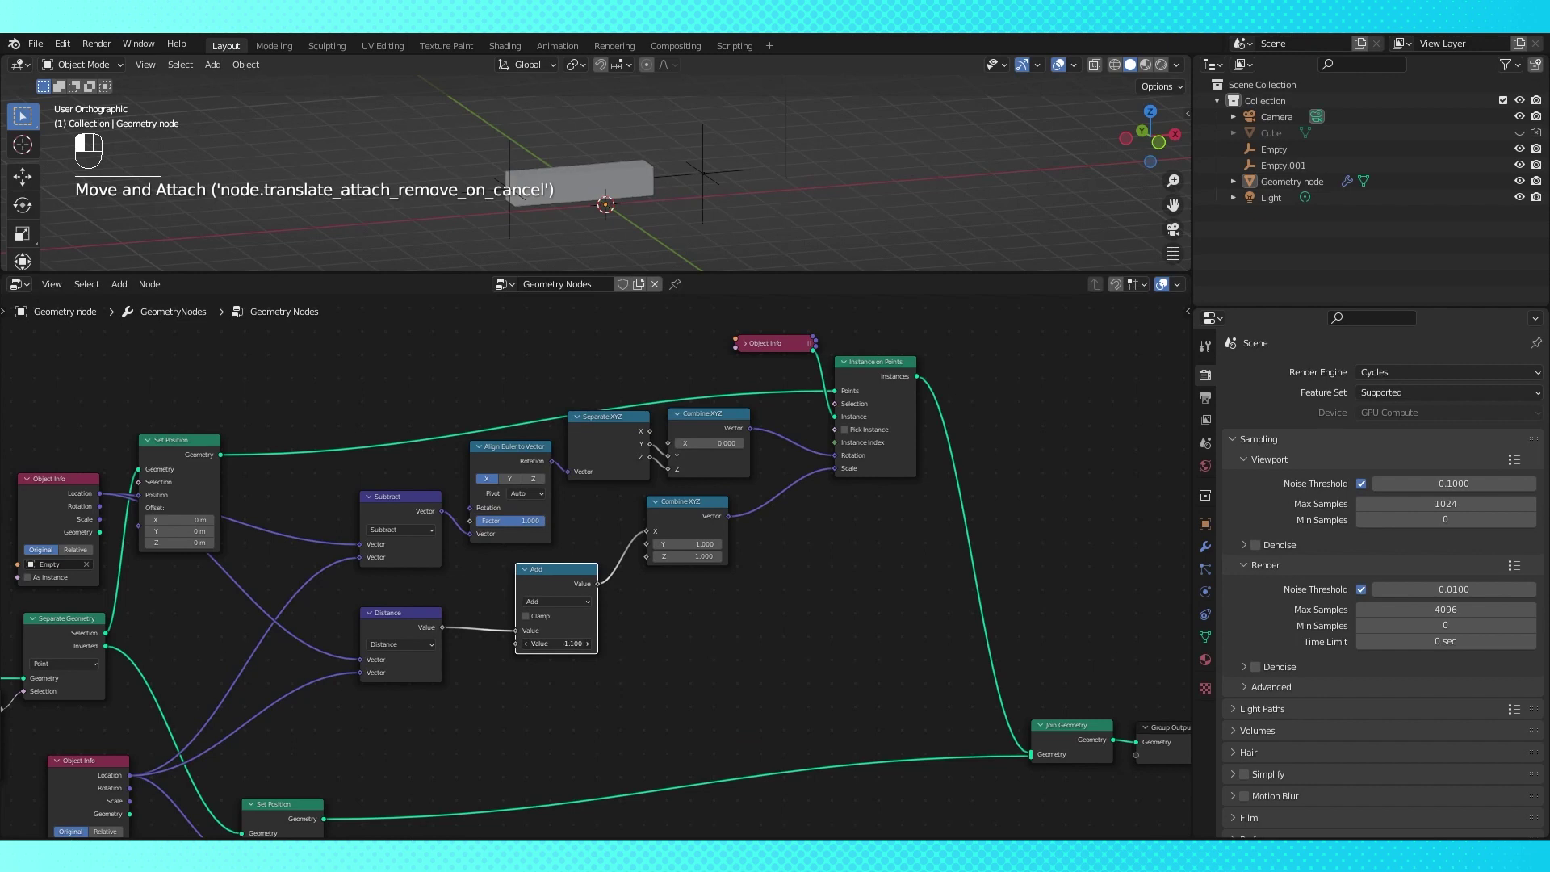
click(556, 601)
click(553, 601)
click(546, 667)
Set the Multiply node's second Value to 1
shift+drag(557, 643, 566, 643)
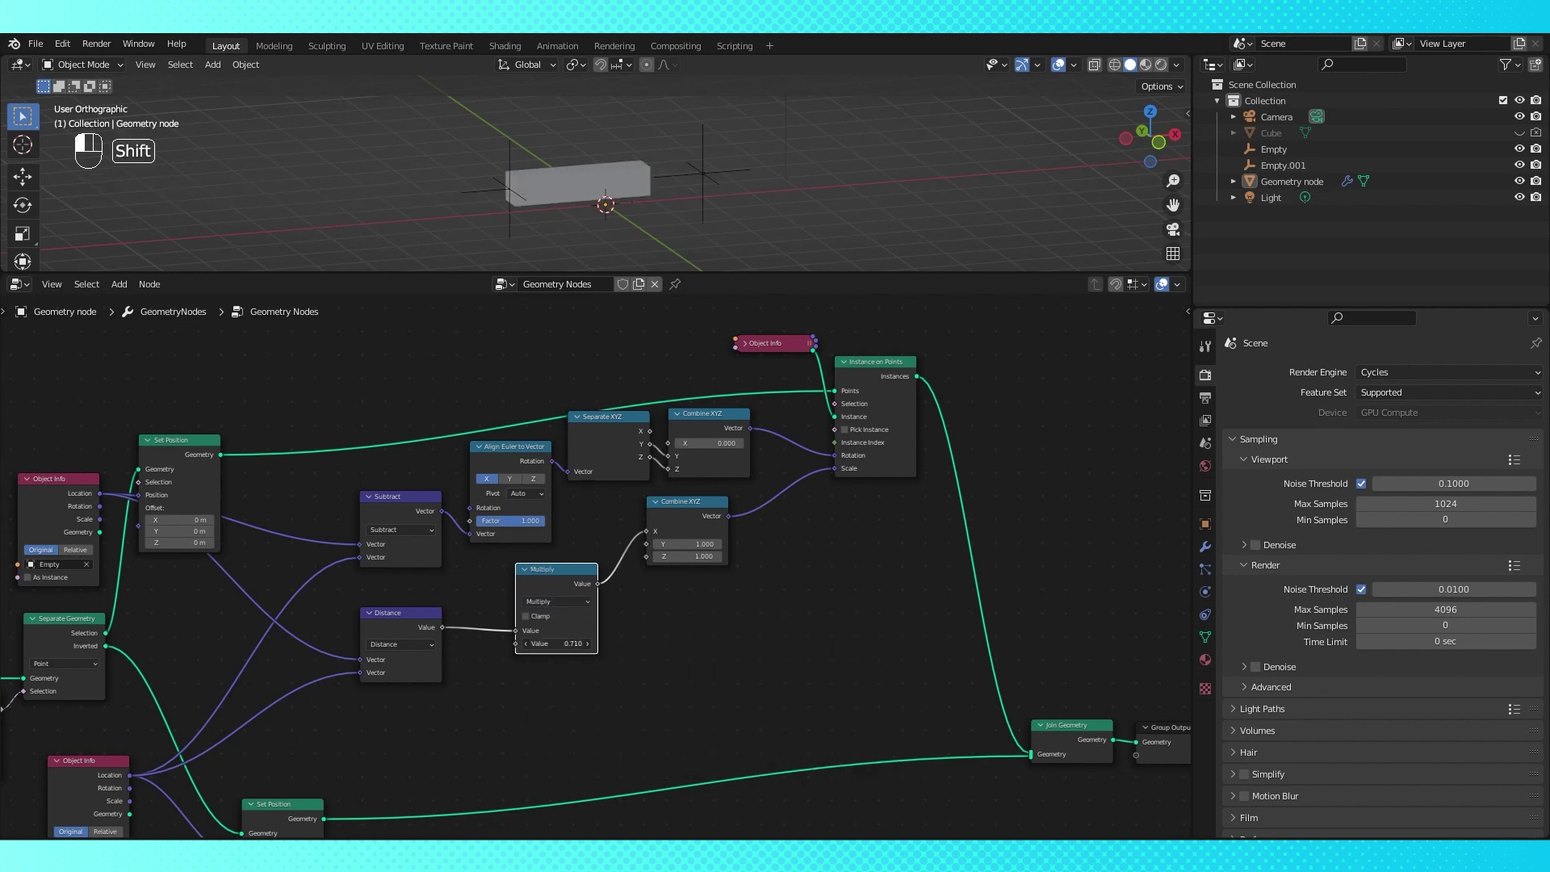
shift+drag(567, 643, 605, 643)
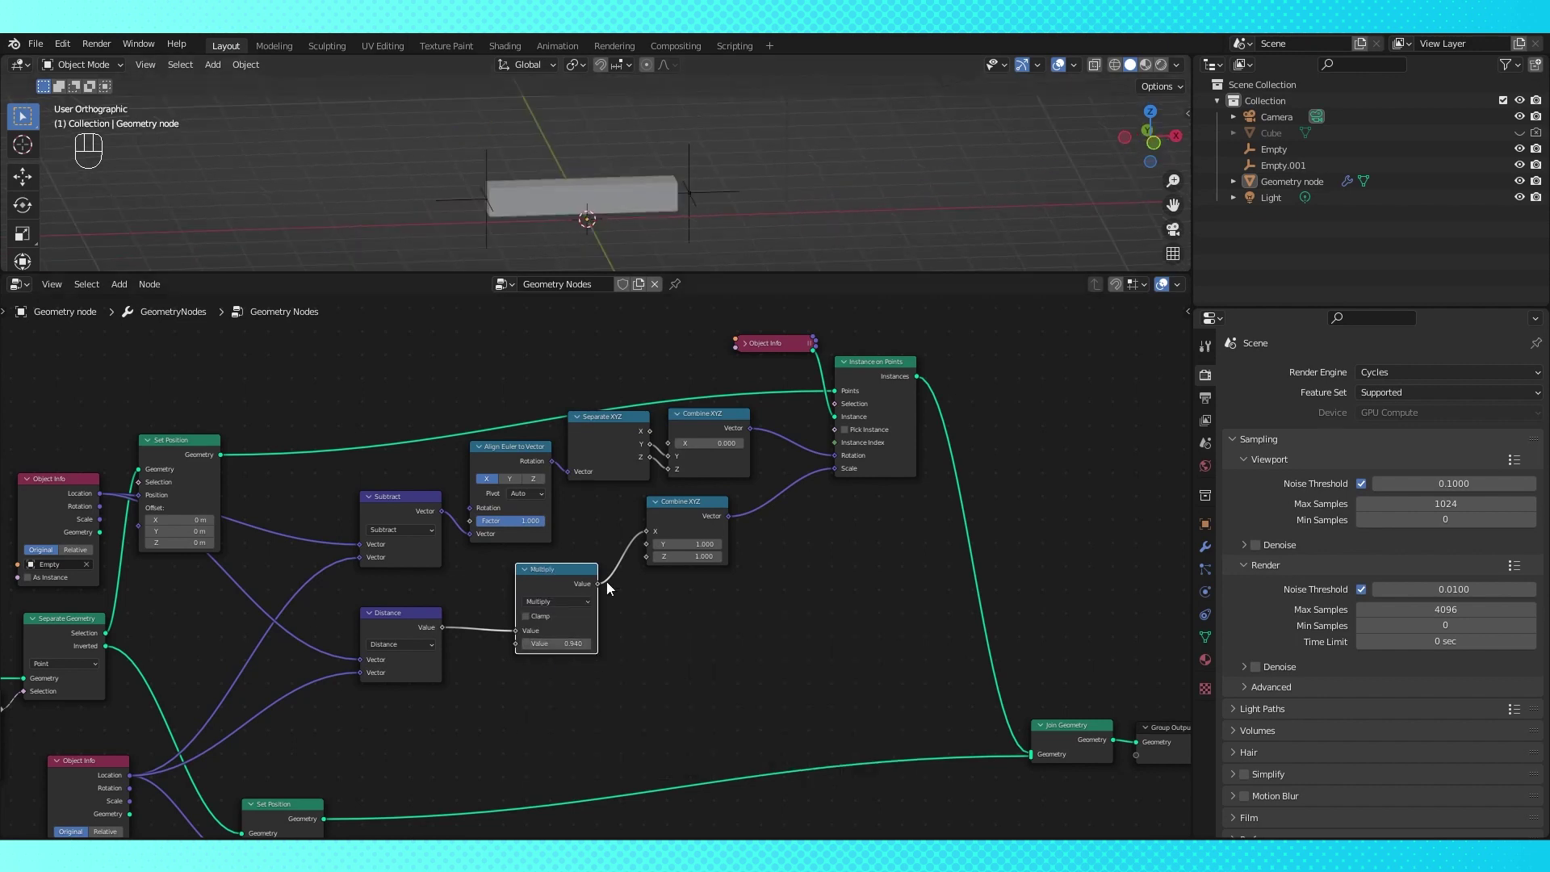
click(565, 643)
text(1)
key(Return)
Move Empty.001 farther out and upward in front view, and reposition it again from an angled view
click(729, 193)
key(KP_1)
key(g)
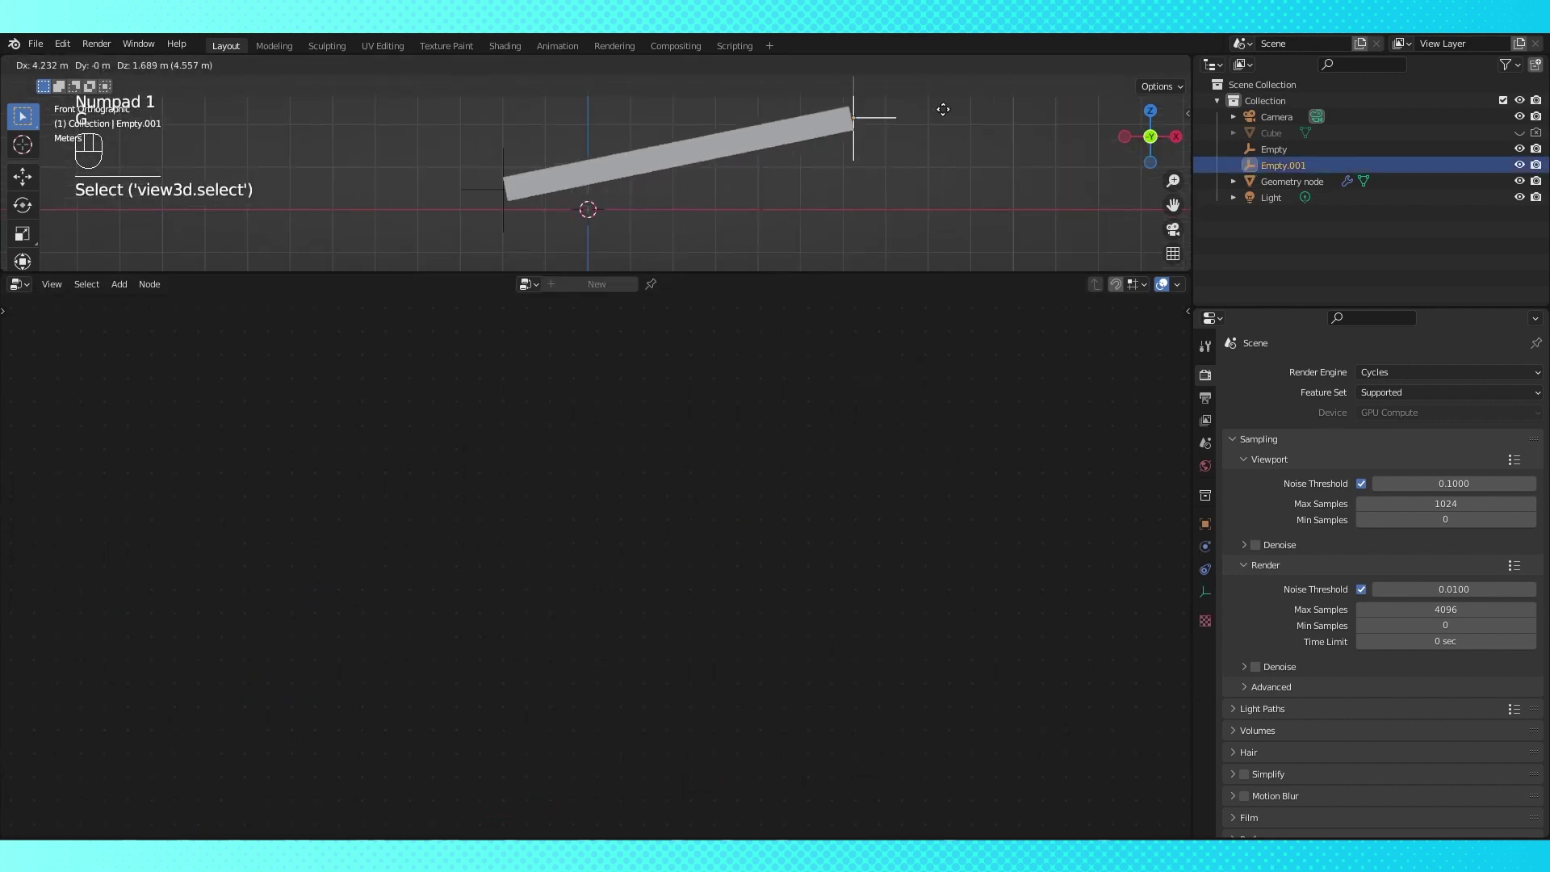
click(832, 135)
middle_drag(825, 147, 940, 206)
key(g)
click(737, 131)
shift+middle_drag(733, 152, 629, 135)
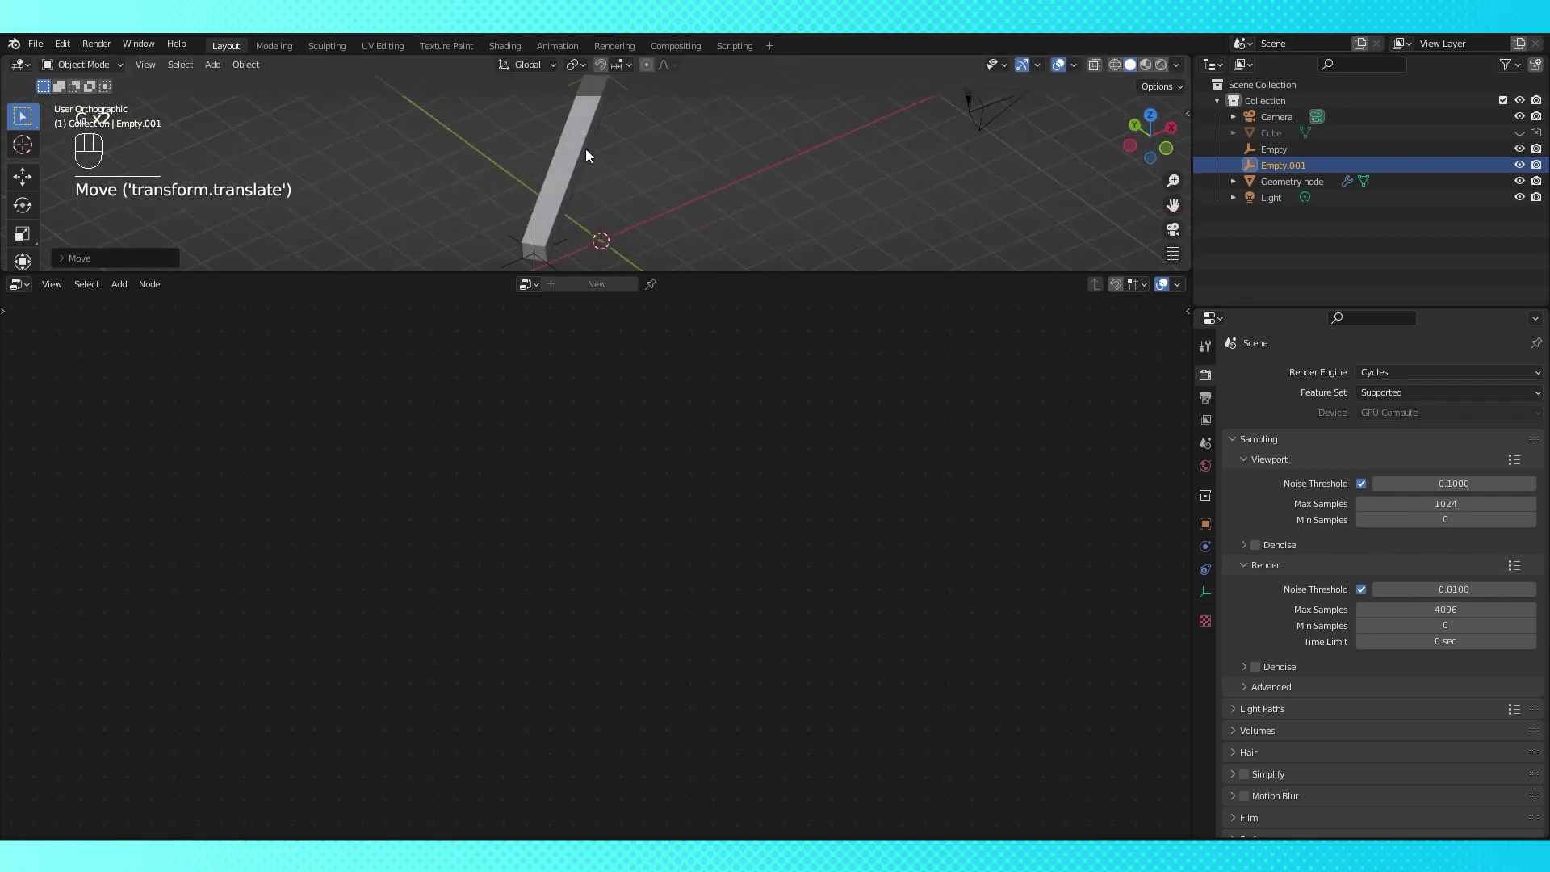
Select the Geometry node object and try linking Separate XYZ's X output to the rotation Combine XYZ's X input
click(584, 149)
drag(650, 430, 669, 443)
shift+middle_drag(649, 153, 635, 202)
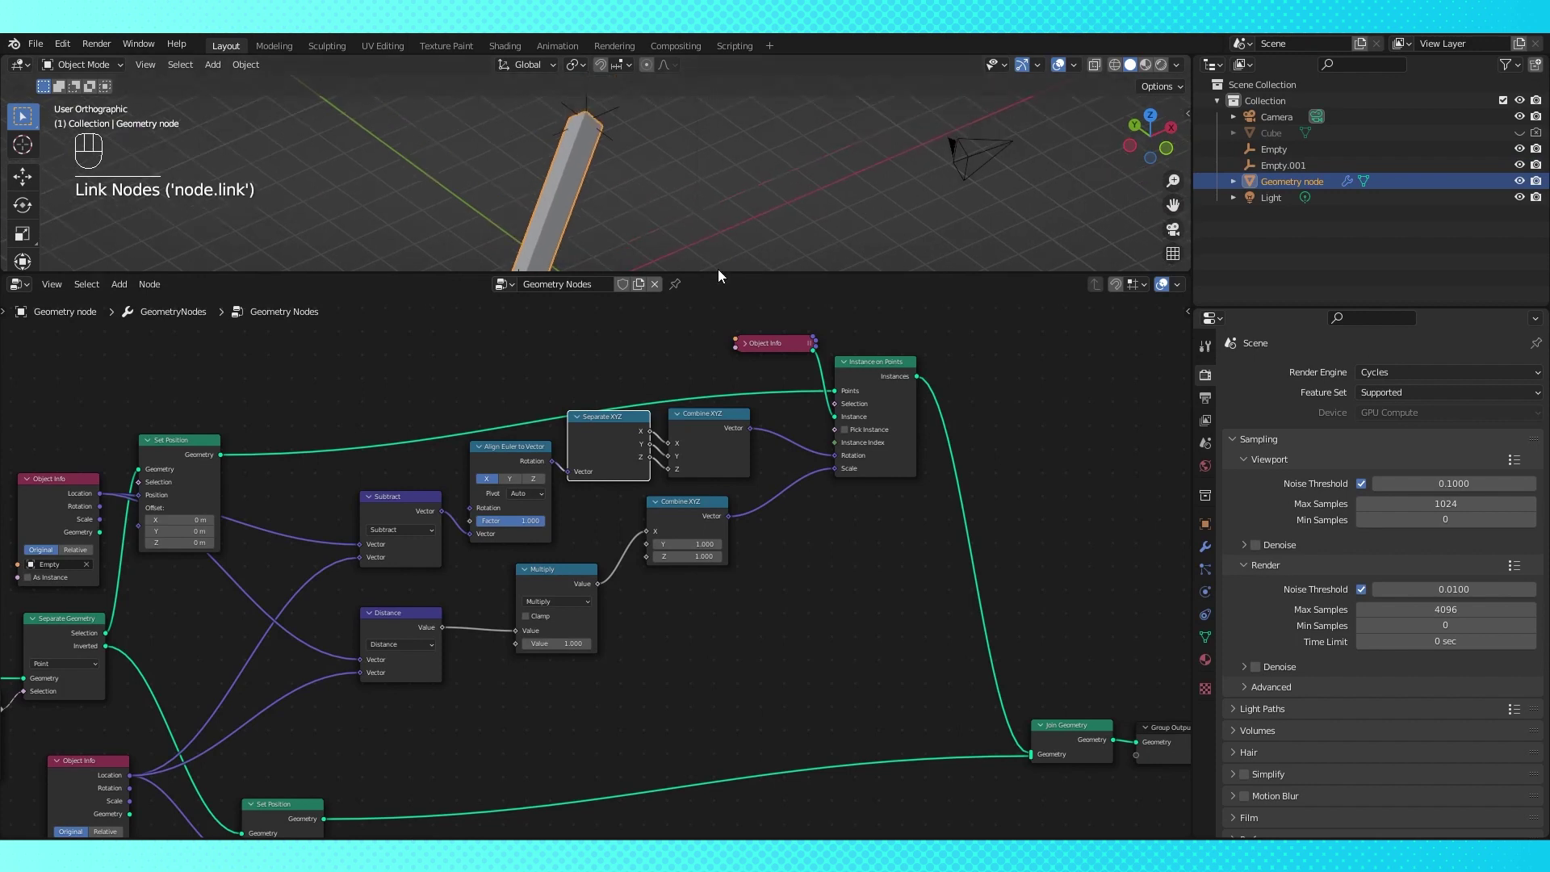
Enlarge the 3D viewport and check how the bar follows a trial move of Empty.001, cancelling the move
drag(717, 271, 718, 329)
shift+middle_drag(664, 206, 672, 165)
scroll(672, 165, down, 1)
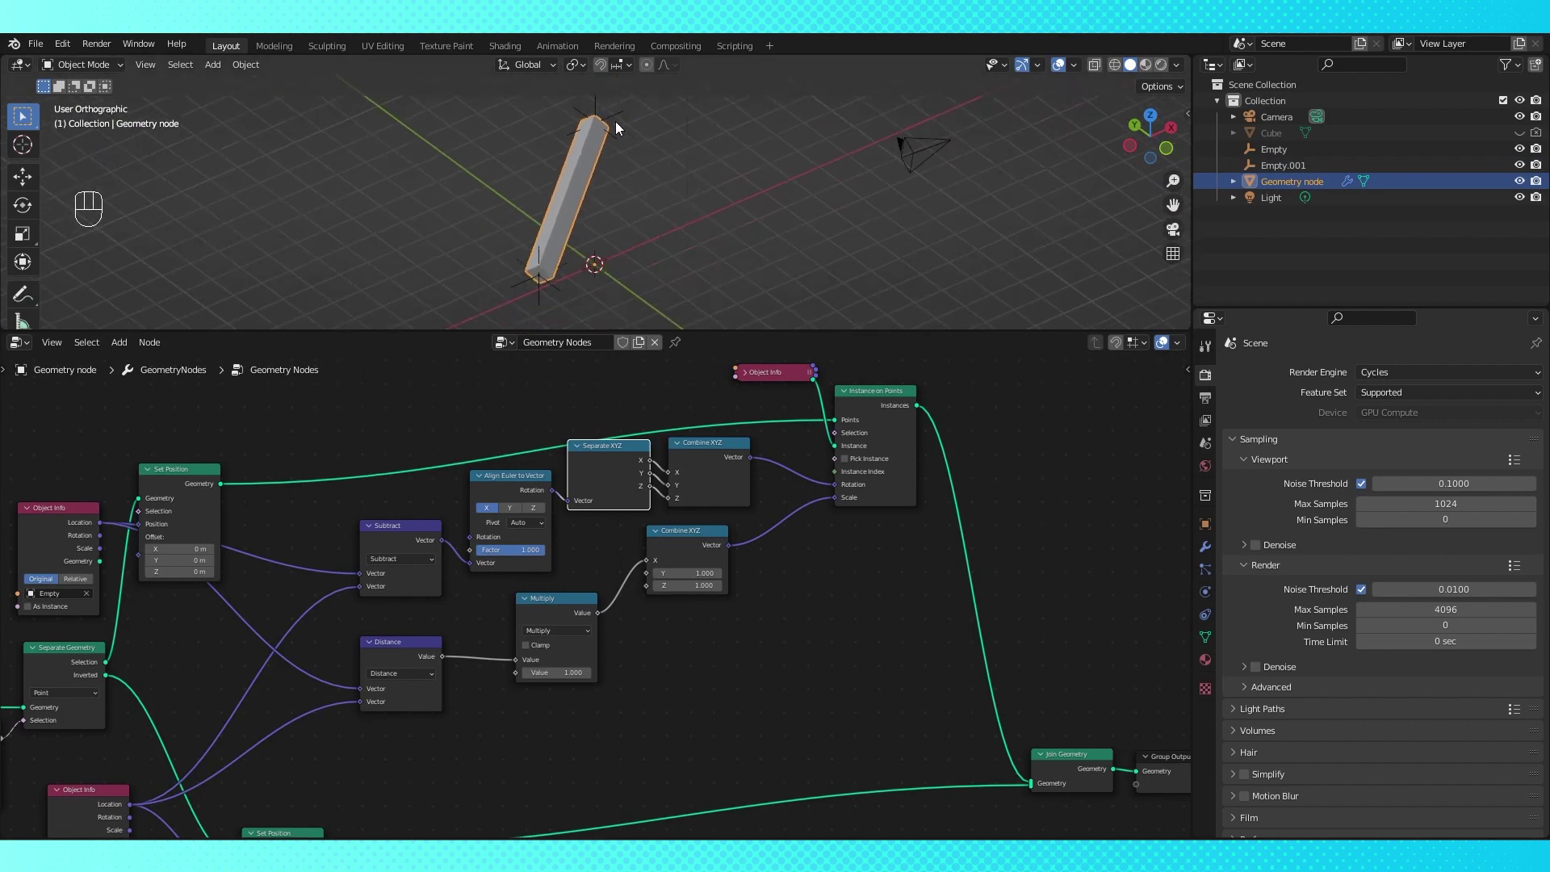
click(617, 121)
key(g)
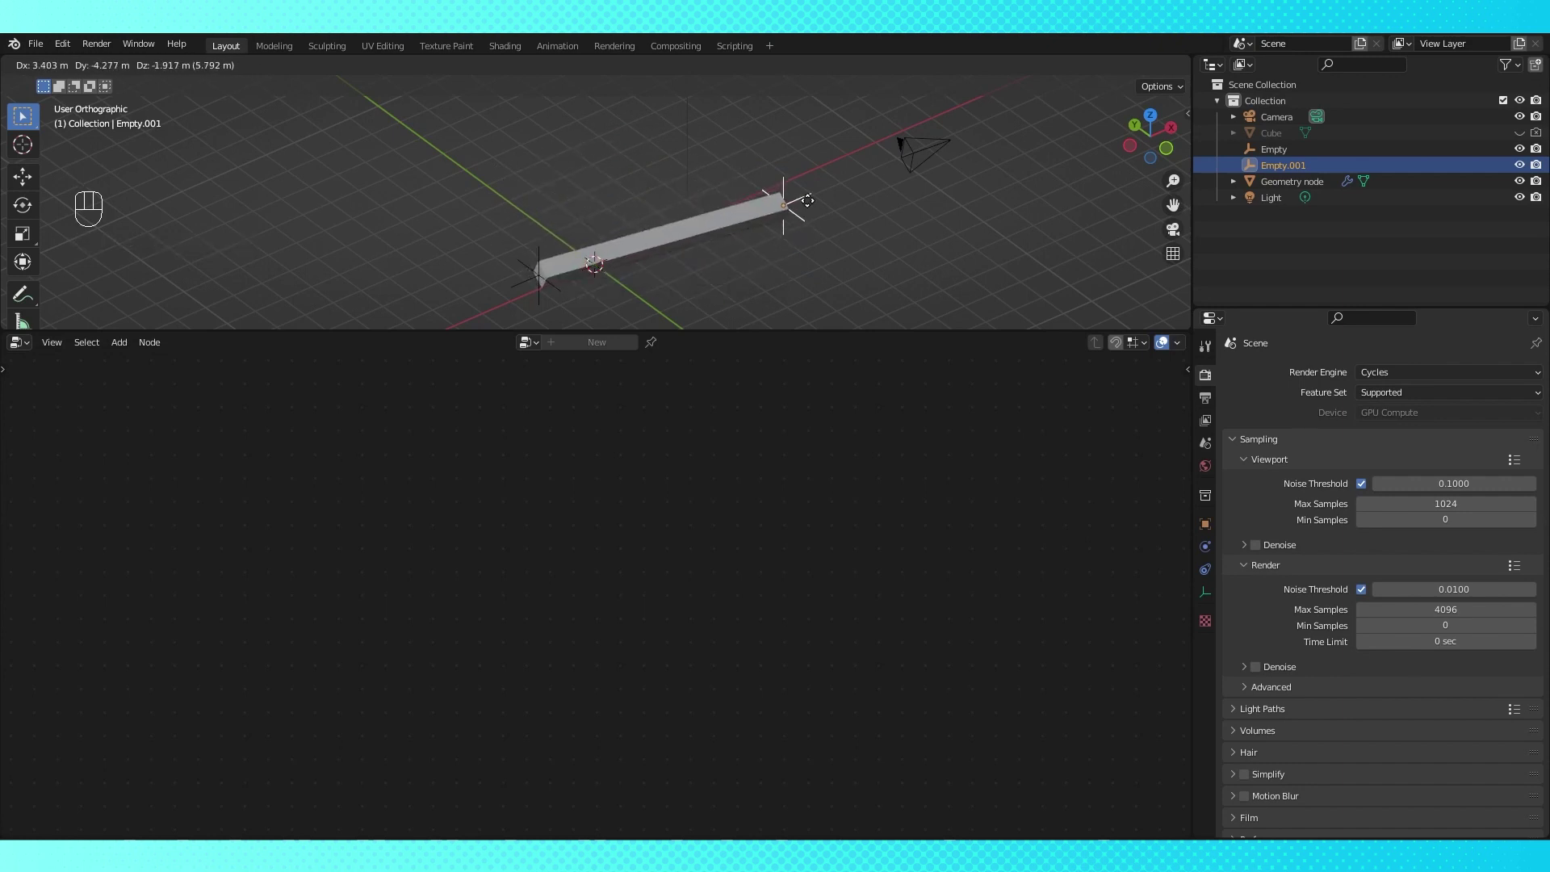
key(Escape)
Unlink Separate XYZ's X output from the rotation Combine XYZ and test with a cancelled move of Empty.001
click(577, 215)
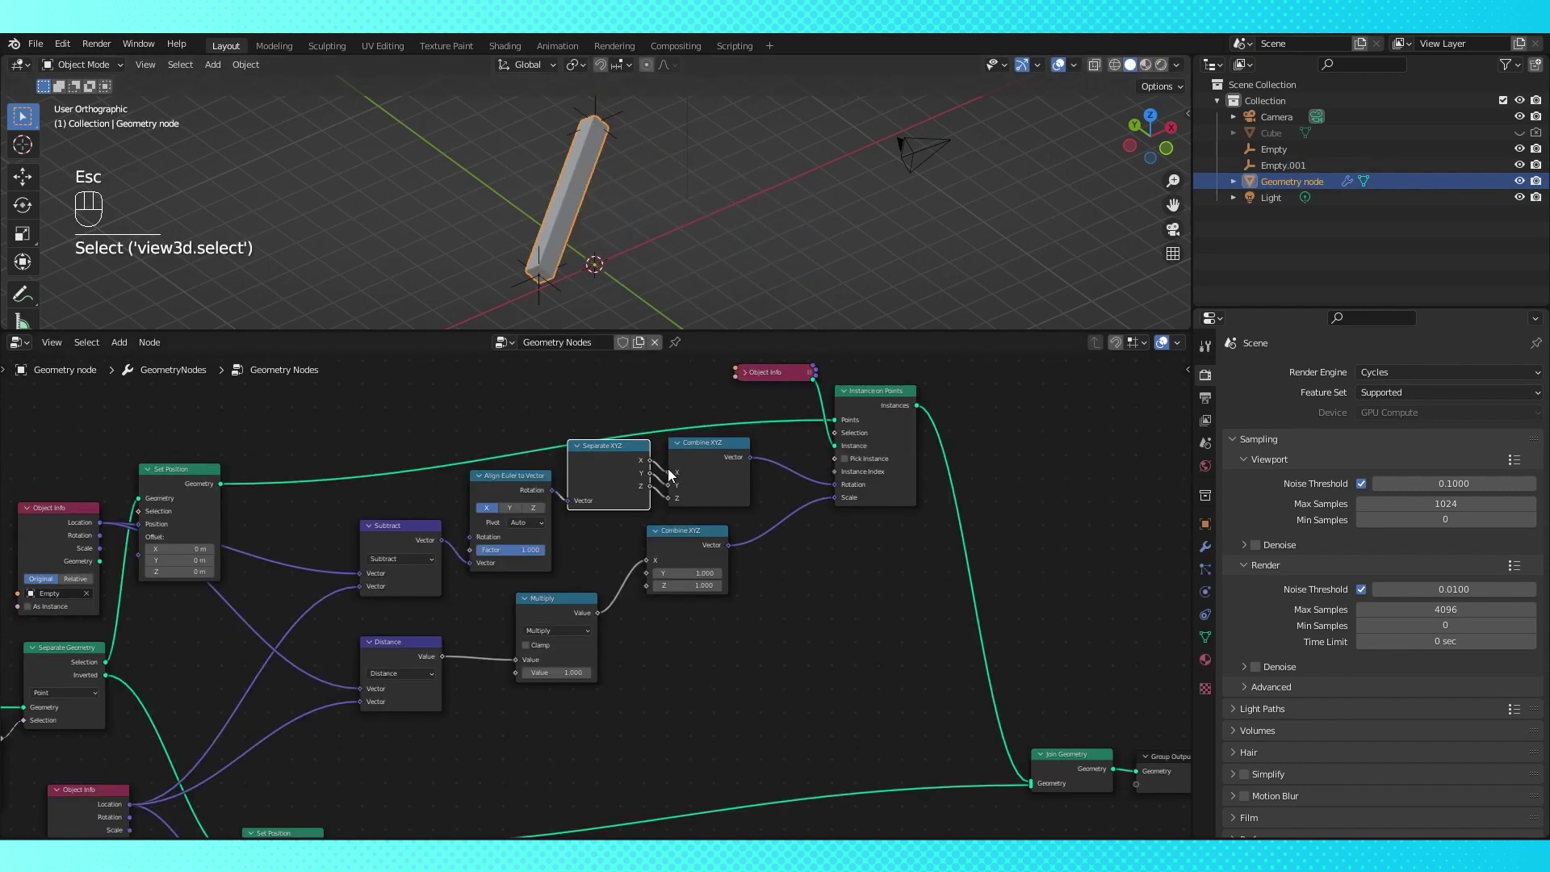
drag(668, 472, 678, 474)
scroll(613, 145, down, 1)
click(612, 135)
key(g)
key(Escape)
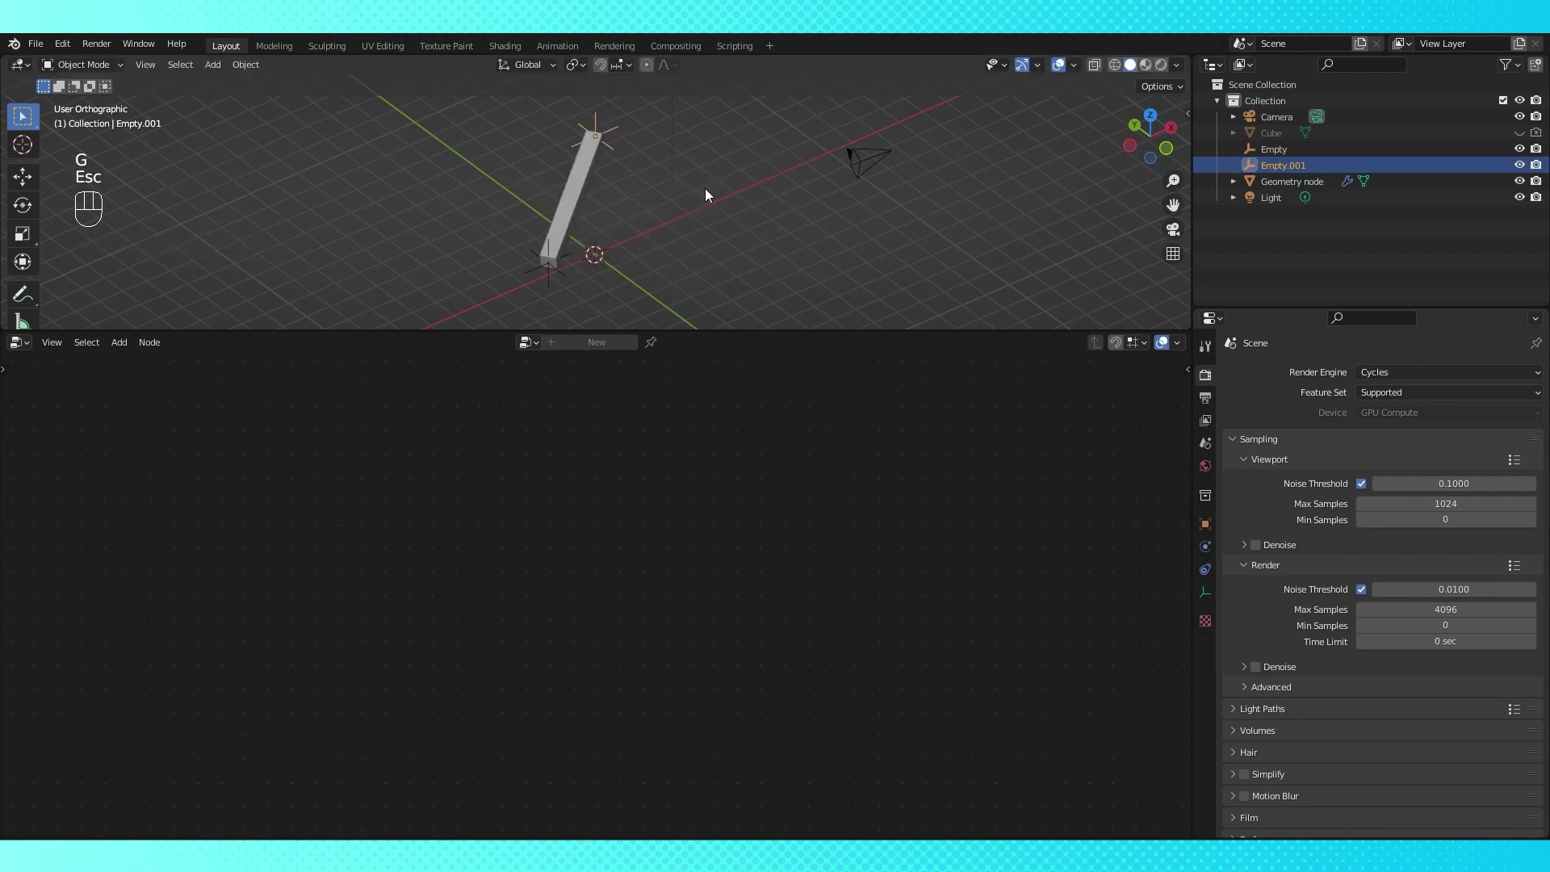
Try a lower Value in the Multiply node and test it with a cancelled move of Empty.001
click(578, 202)
mouse_move(686, 572)
mouse_down()
mouse_move(710, 572)
mouse_move(687, 572)
mouse_up()
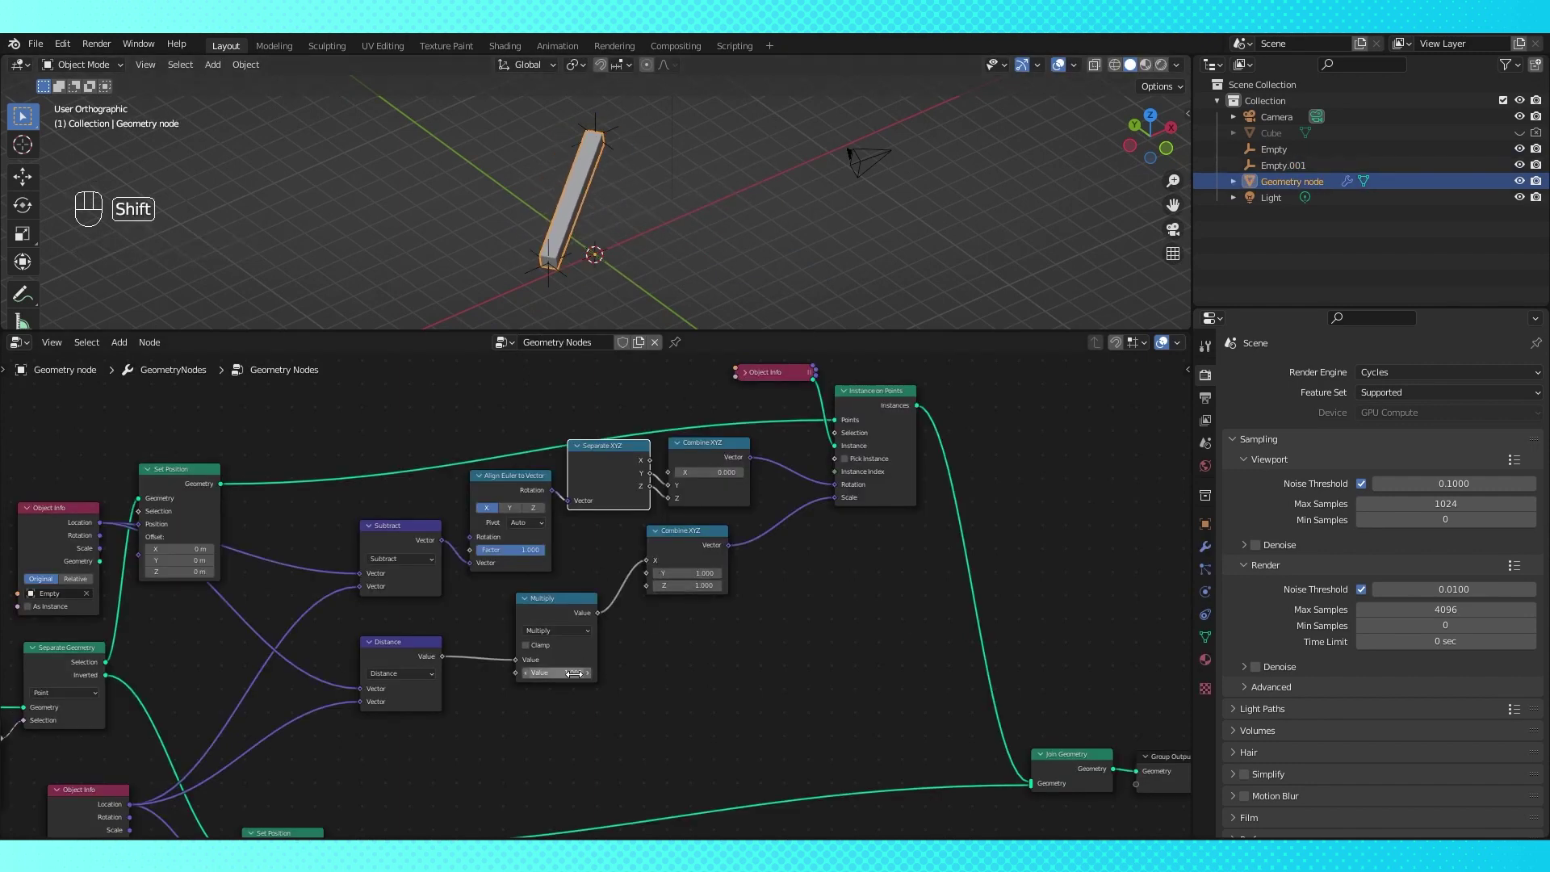
click(598, 146)
key(g)
key(Escape)
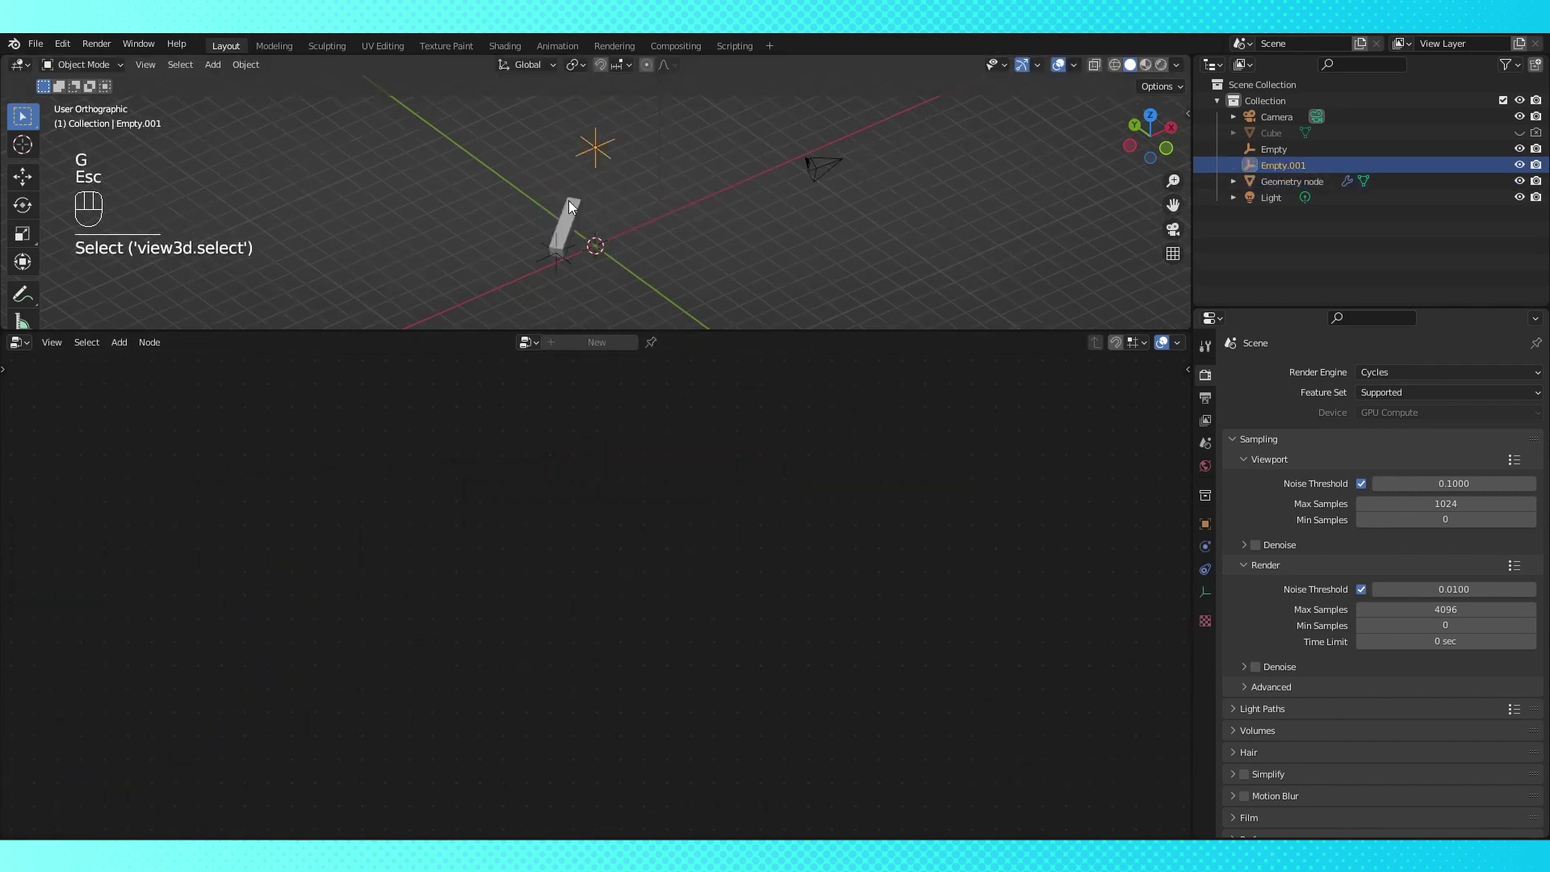
Reselect the Geometry node object and set the Multiply node's second Value back to 1
click(569, 202)
click(557, 672)
text(1)
key(Return)
Move Empty.001 toward the camera side and reselect the Geometry node object
click(612, 141)
key(g)
click(712, 171)
click(628, 231)
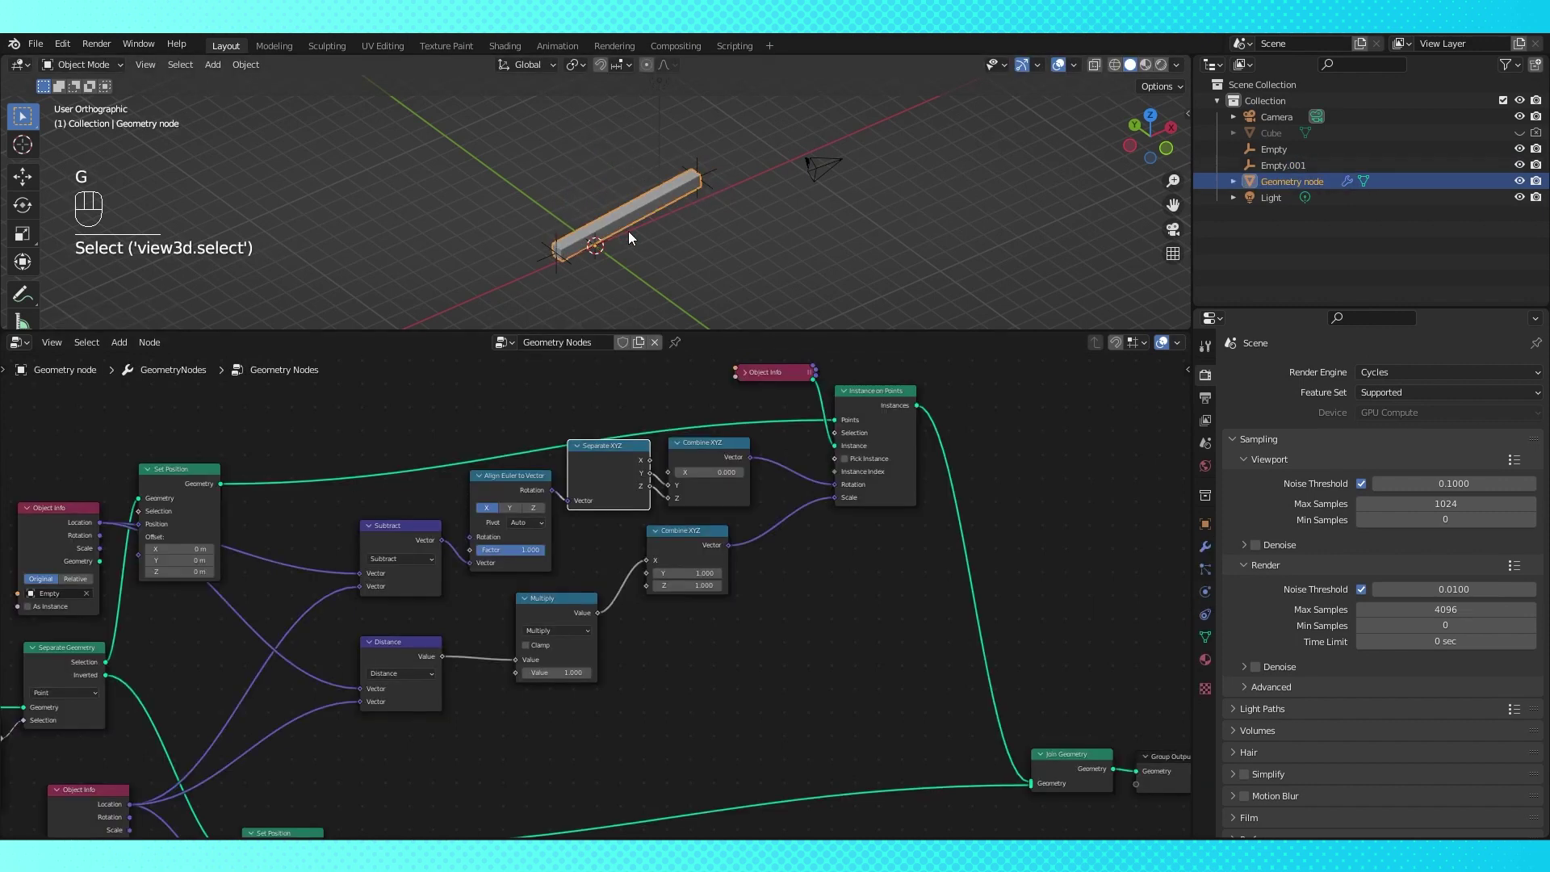
Reduce the scale Combine XYZ node's Z value to about 0.11 to flatten the bar into a sheet
middle_drag(628, 231, 614, 179)
scroll(710, 565, up, 3)
shift+drag(723, 567, 670, 583)
right_click(678, 567)
scroll(733, 233, up, 5)
middle_drag(732, 233, 864, 197)
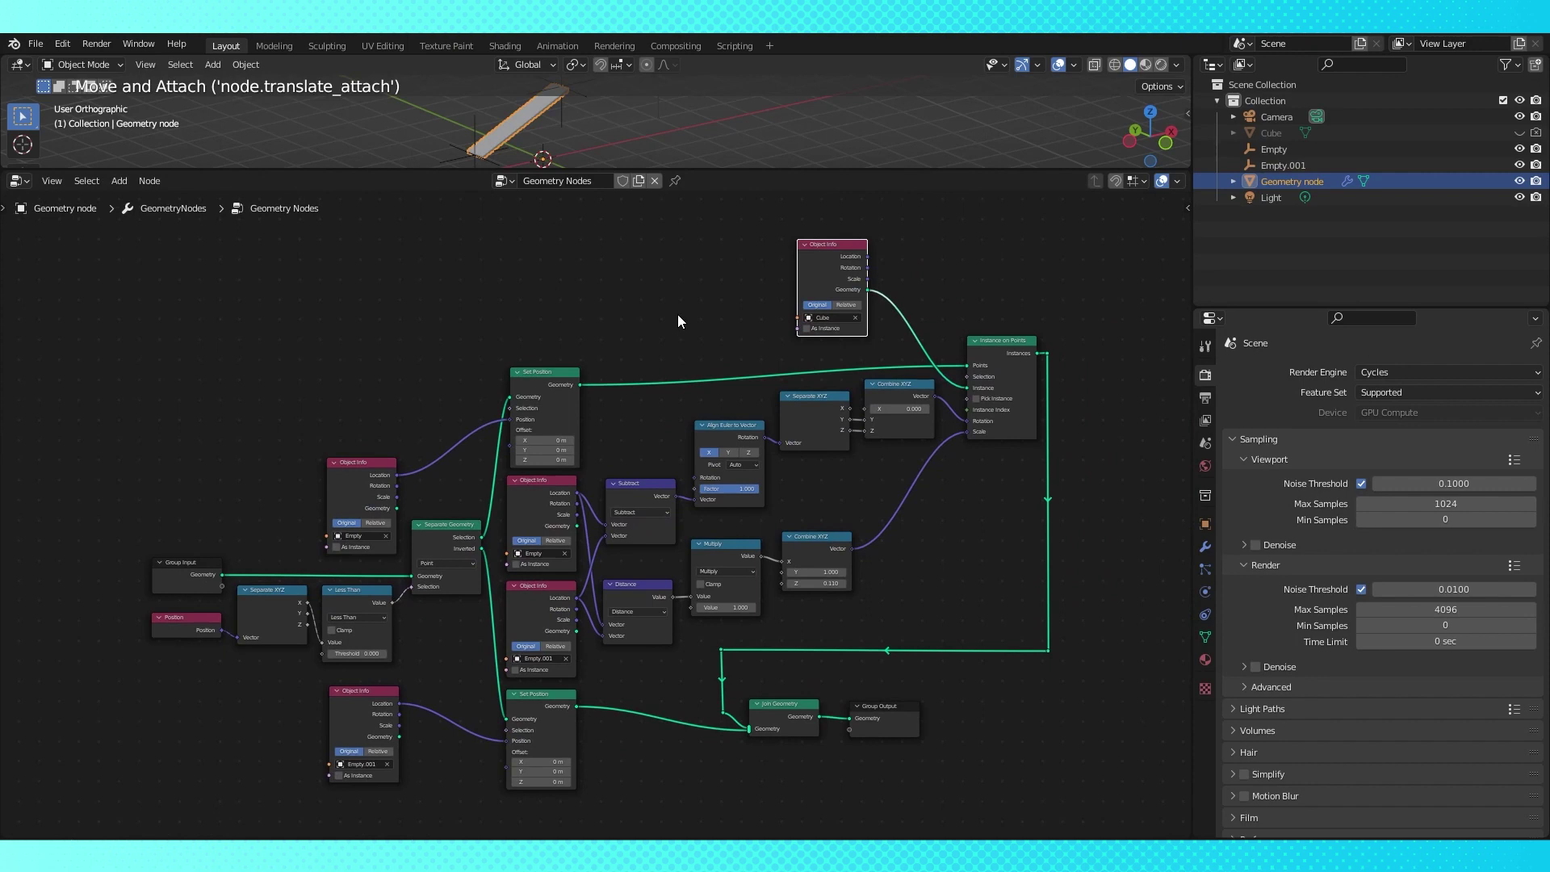